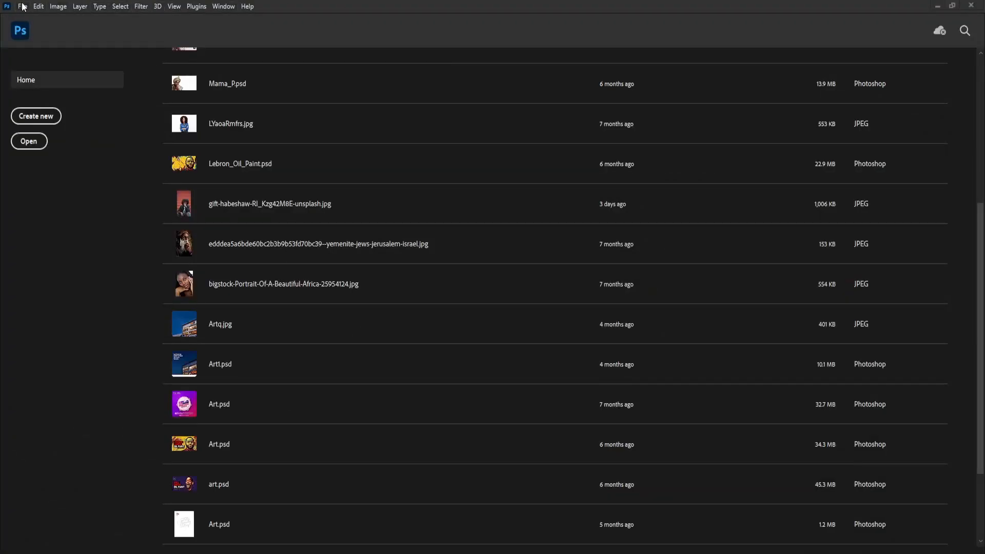
Create a new 800 × 800 px document named Afro Party with a resolution of 100 pixels/inch
click(23, 7)
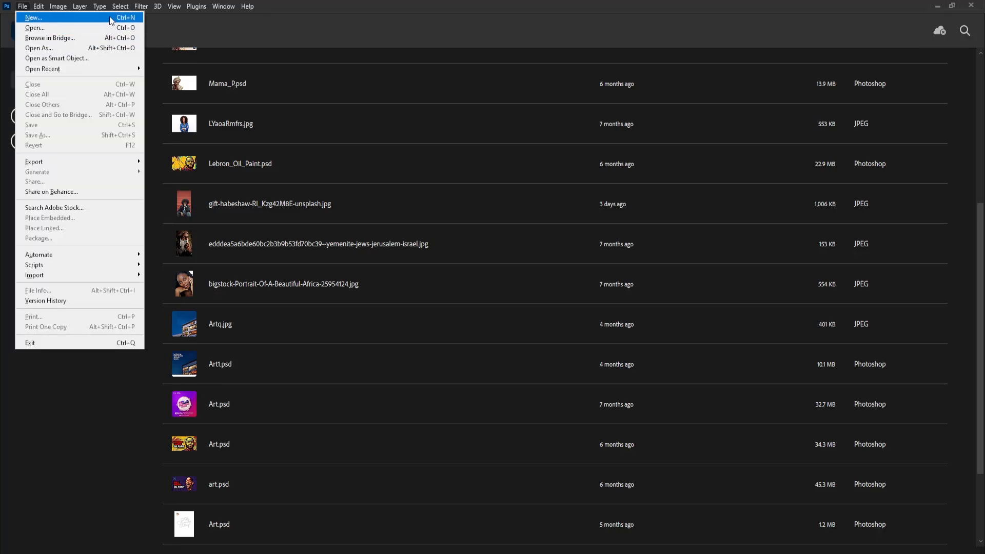
click(36, 20)
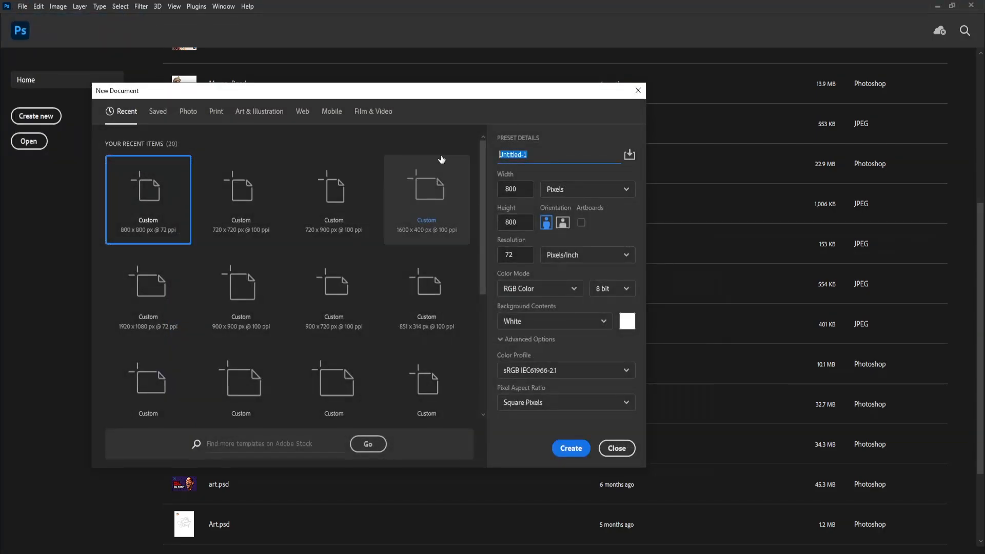
text(Afro Party)
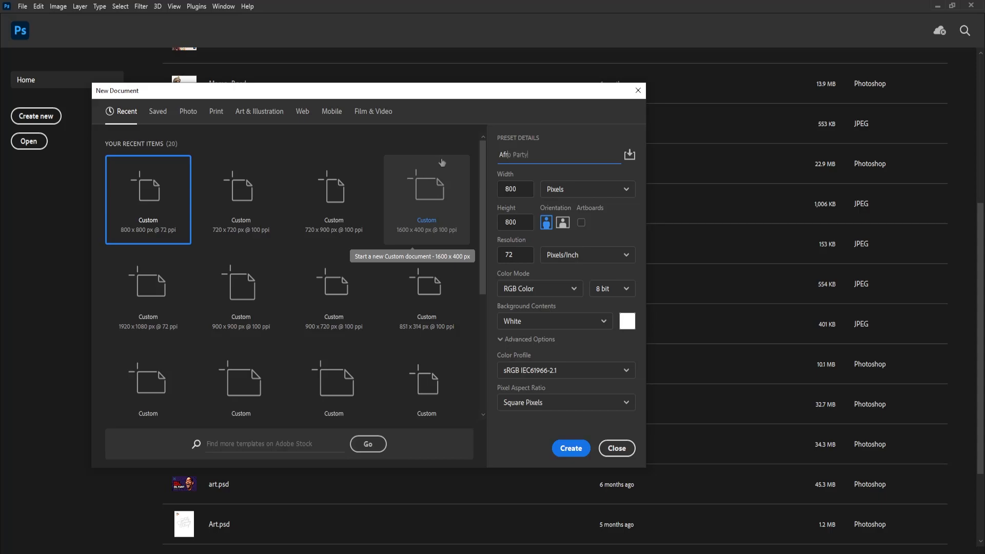
click(517, 189)
click(520, 225)
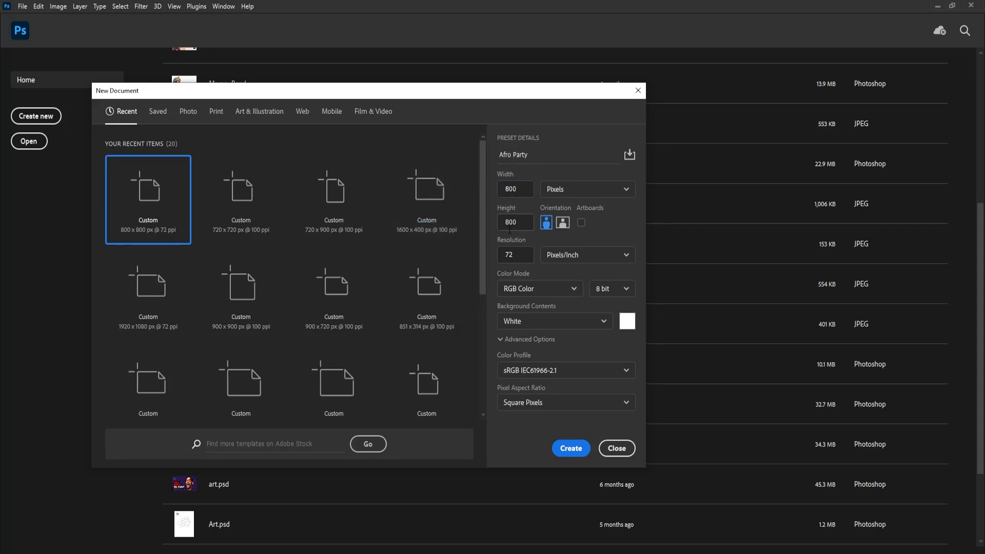
click(505, 255)
text(100)
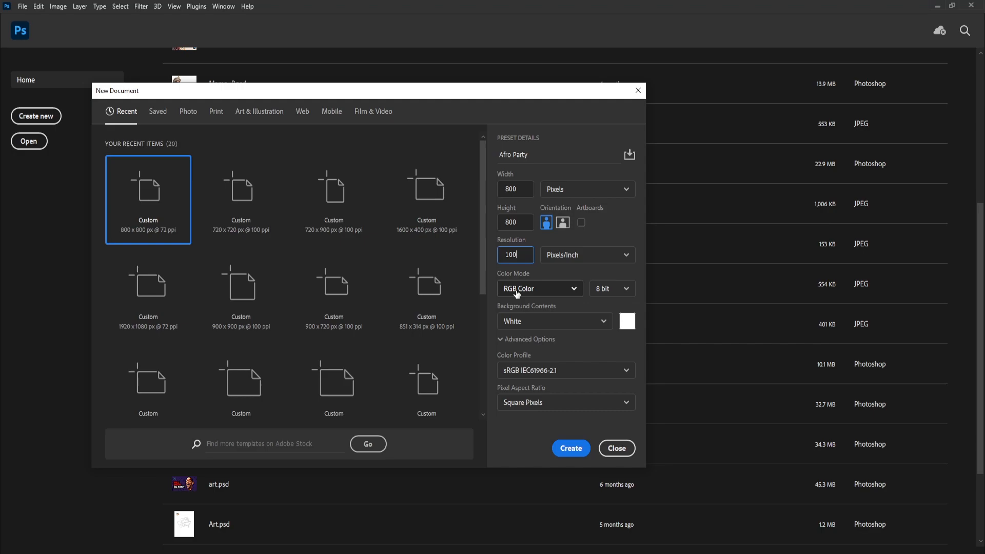
click(568, 450)
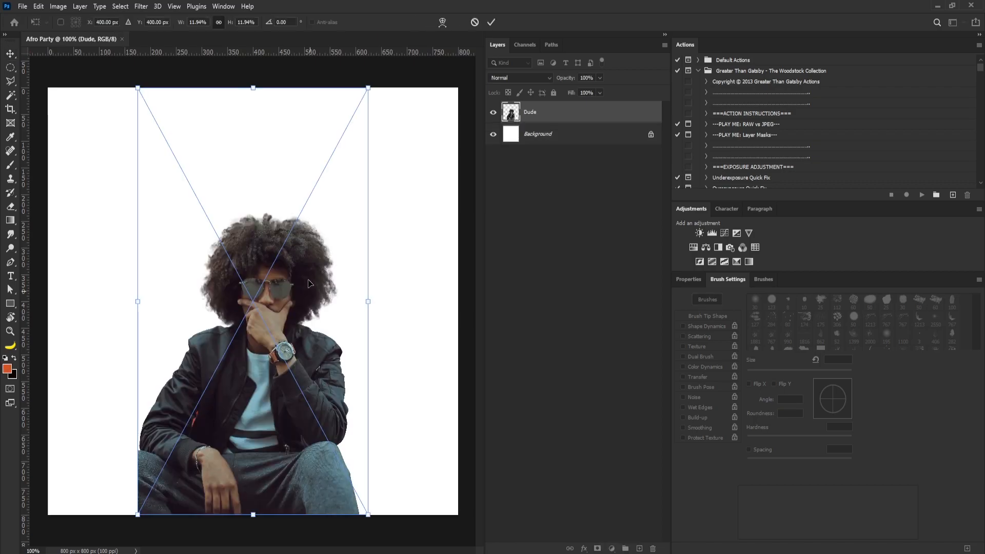
Scale up the placed Dude image and reposition it so the head and shoulders fill the canvas
scroll(312, 237, down, 2)
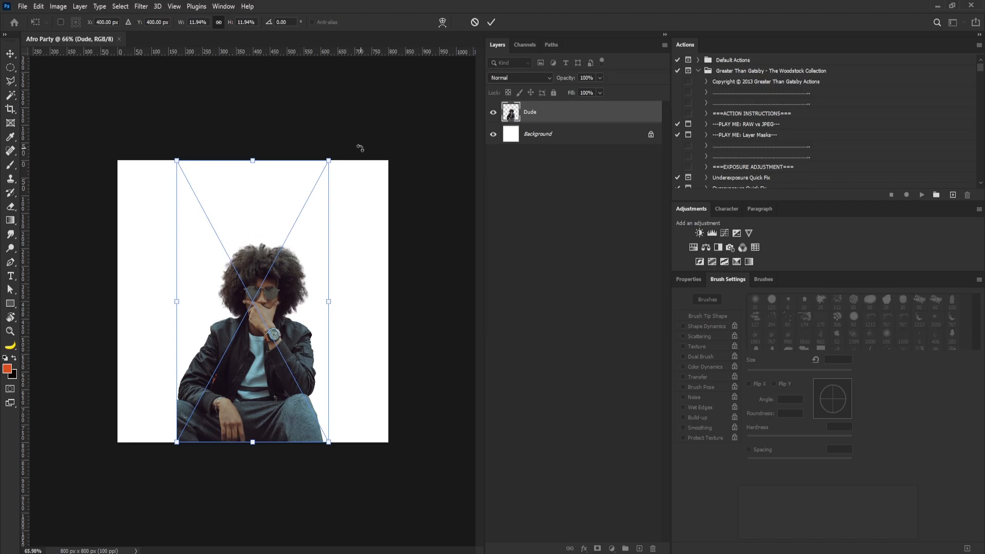
drag(328, 161, 568, 51)
drag(300, 244, 278, 266)
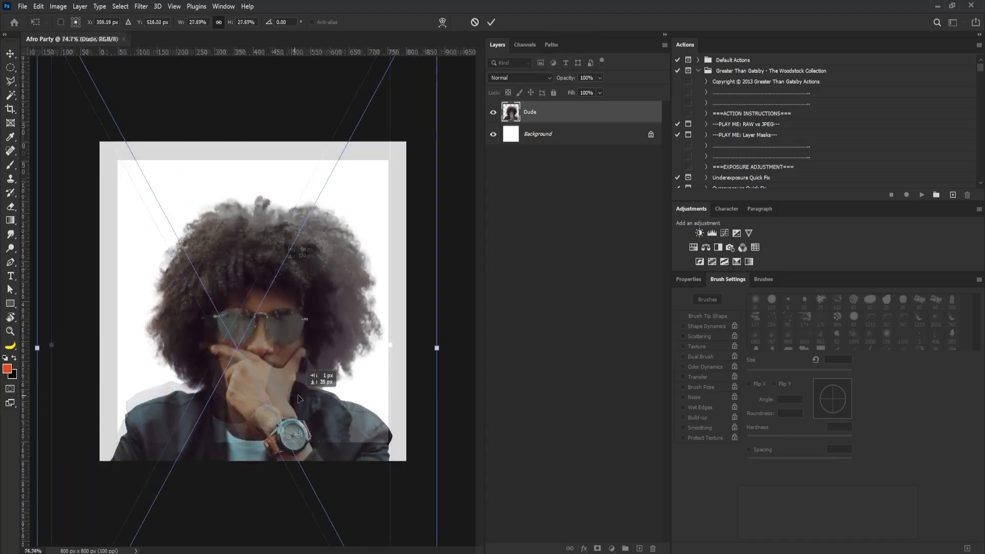
key(Return)
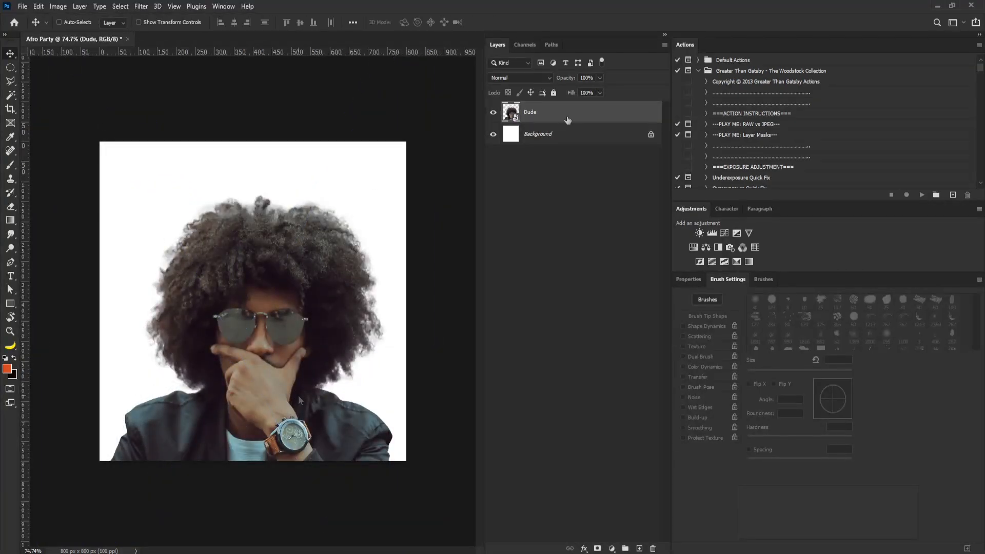
Rasterize the Dude layer and apply a Shadows/Highlights adjustment with the default settings
right_click(568, 120)
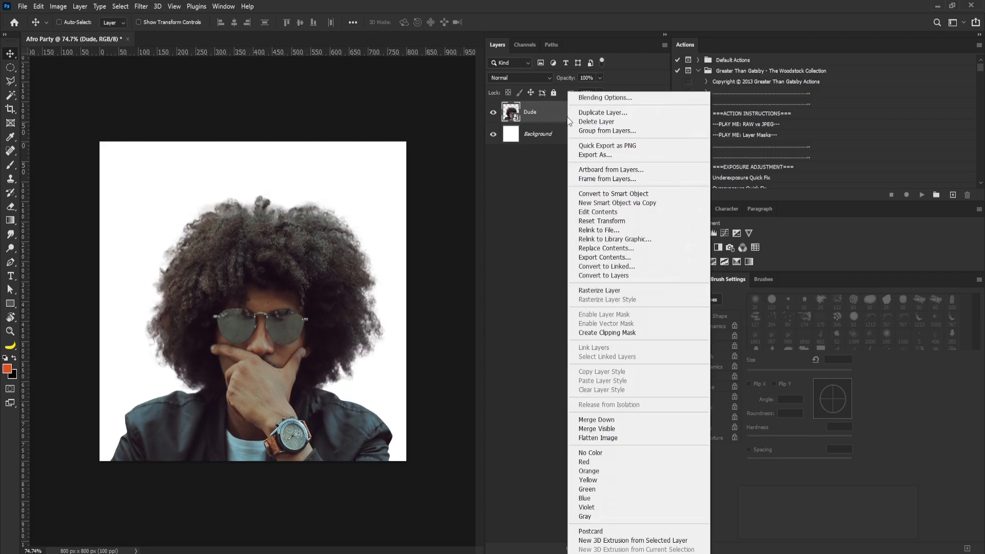
click(594, 292)
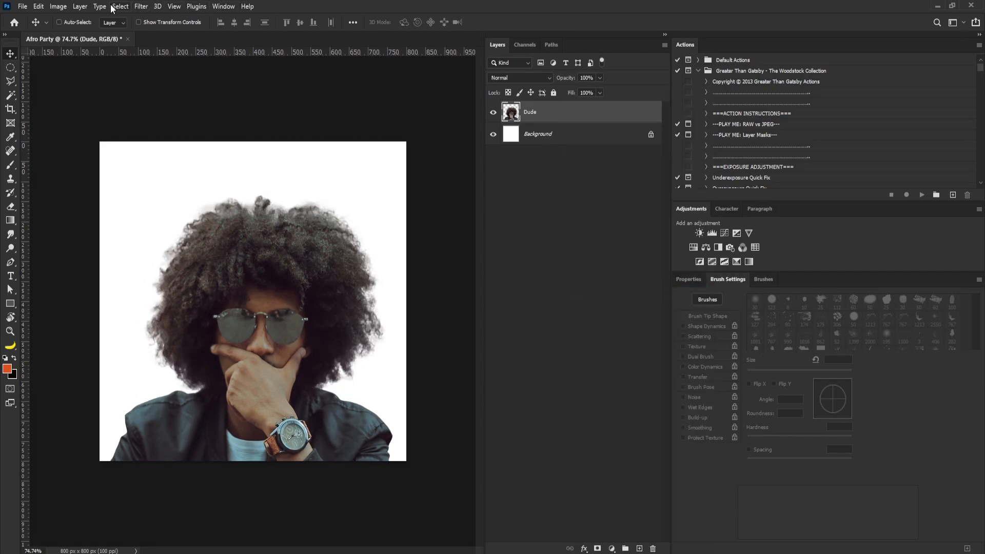
click(57, 6)
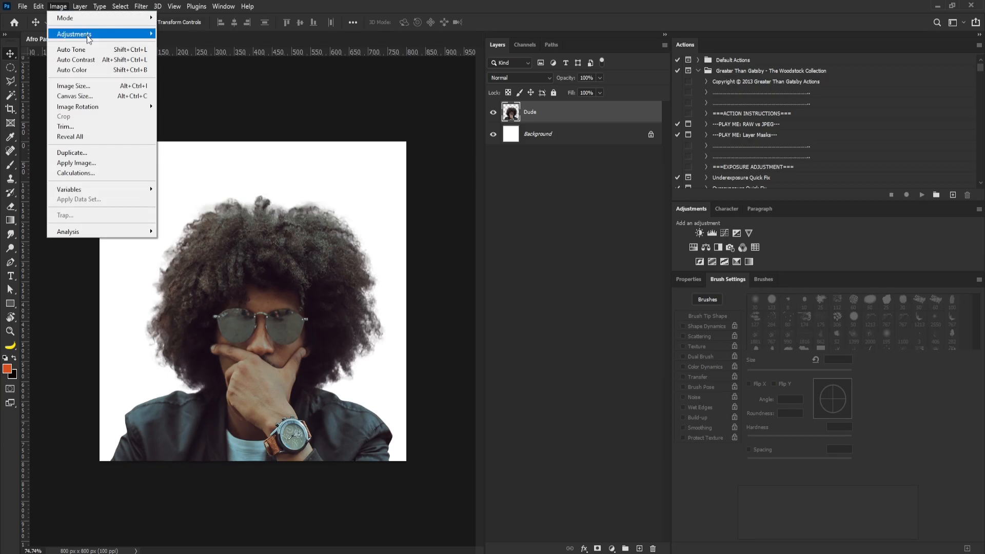
mouse_move(102, 37)
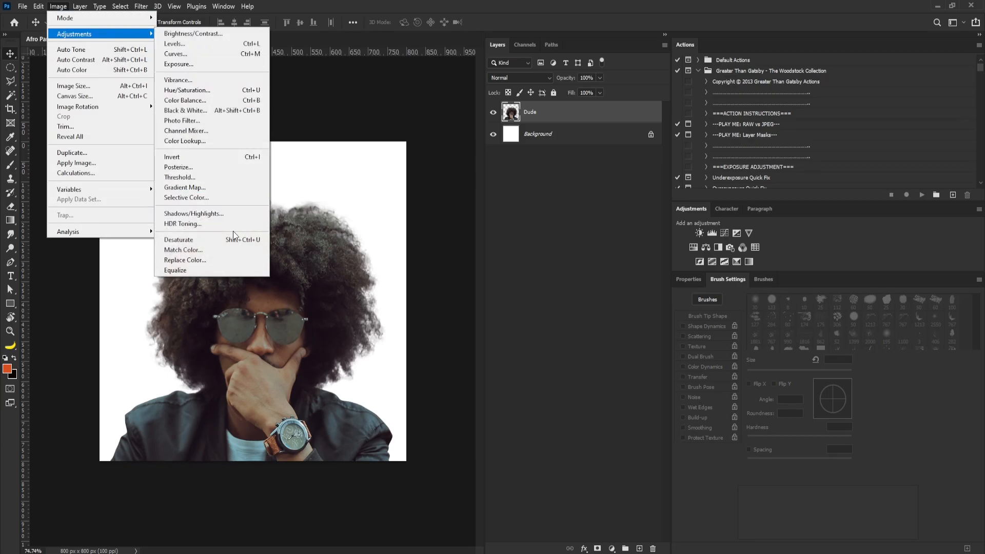
click(205, 214)
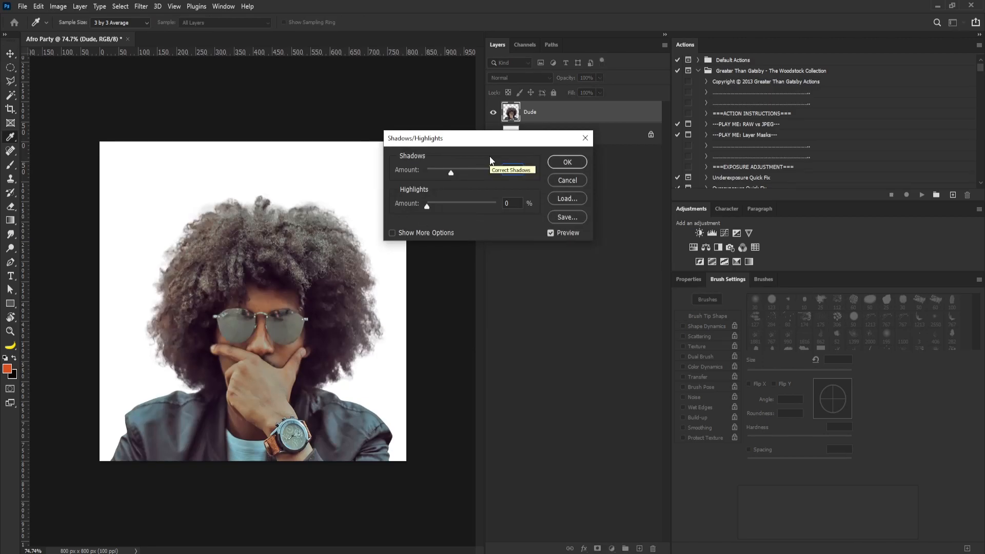
click(564, 163)
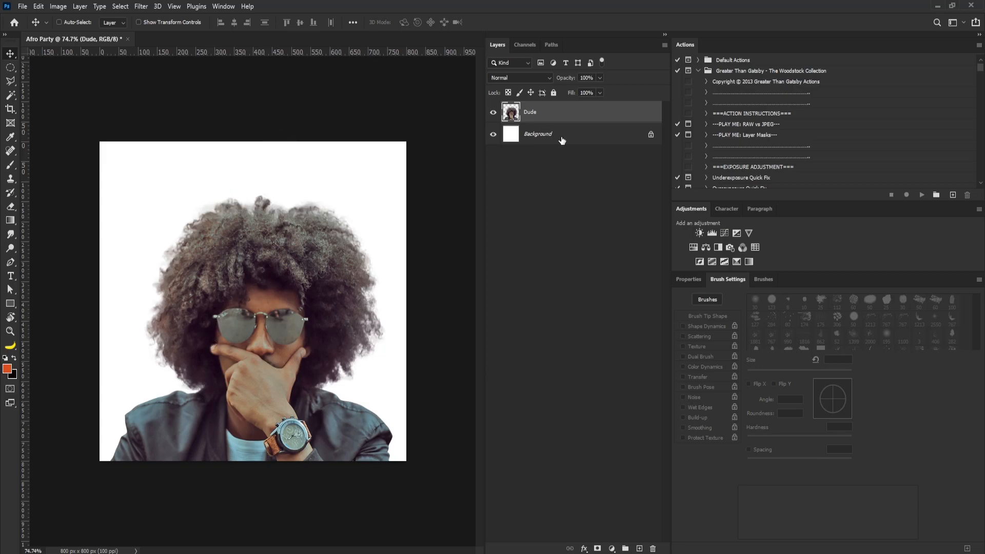
Convert the Dude layer to a smart object and apply Oil Paint with Stylization 4.8, Cleanliness 1.4, Scale 0.1, Bristle Detail 10
right_click(564, 115)
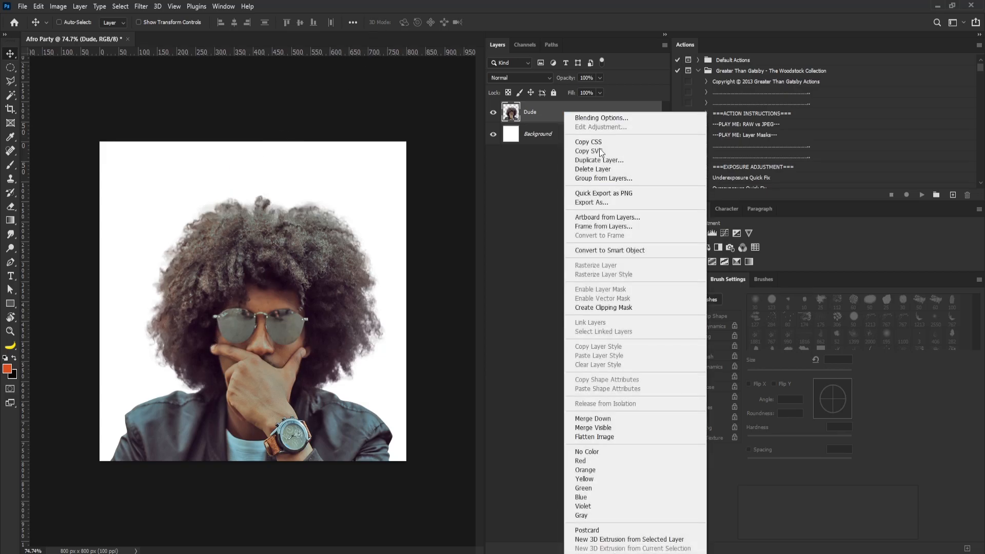
click(619, 257)
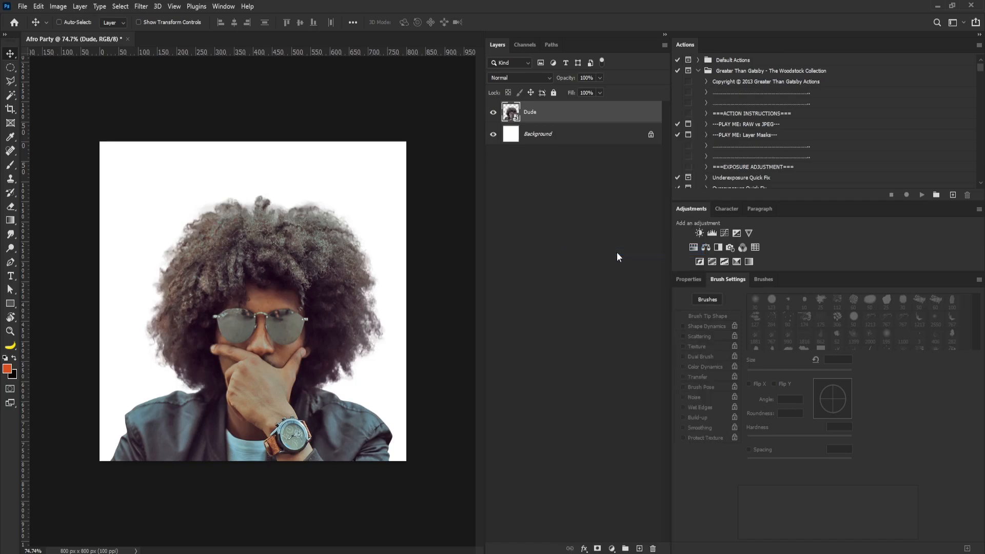
click(141, 7)
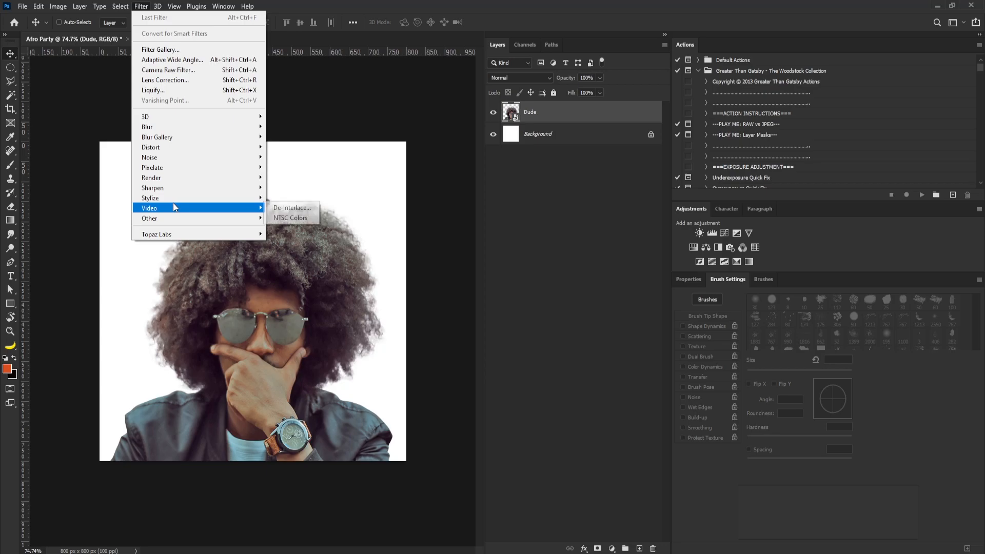
mouse_move(241, 198)
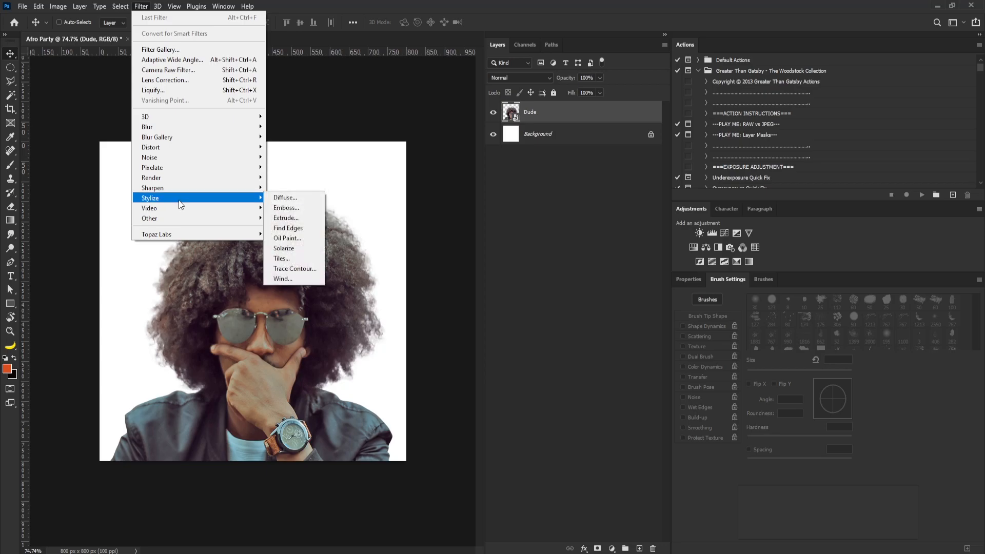
click(300, 240)
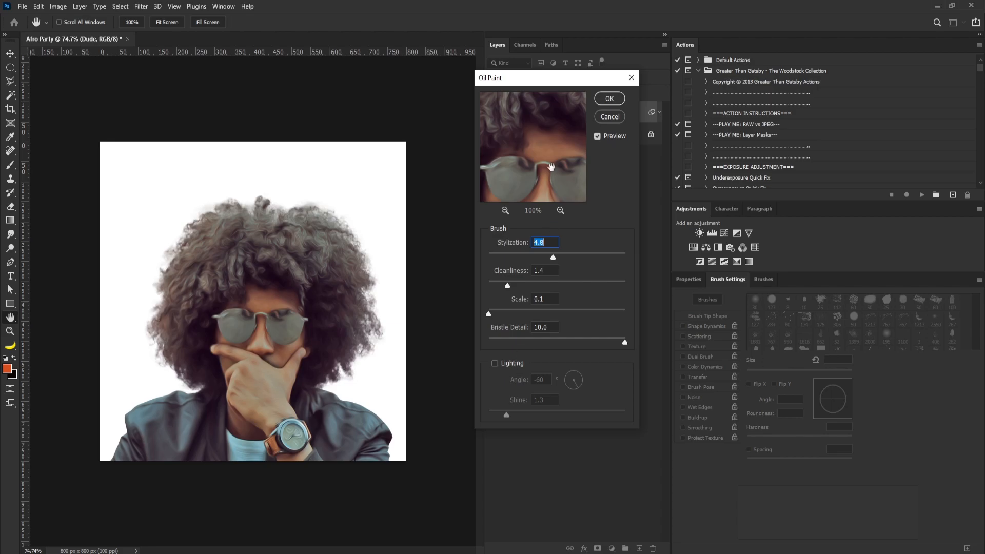
click(608, 98)
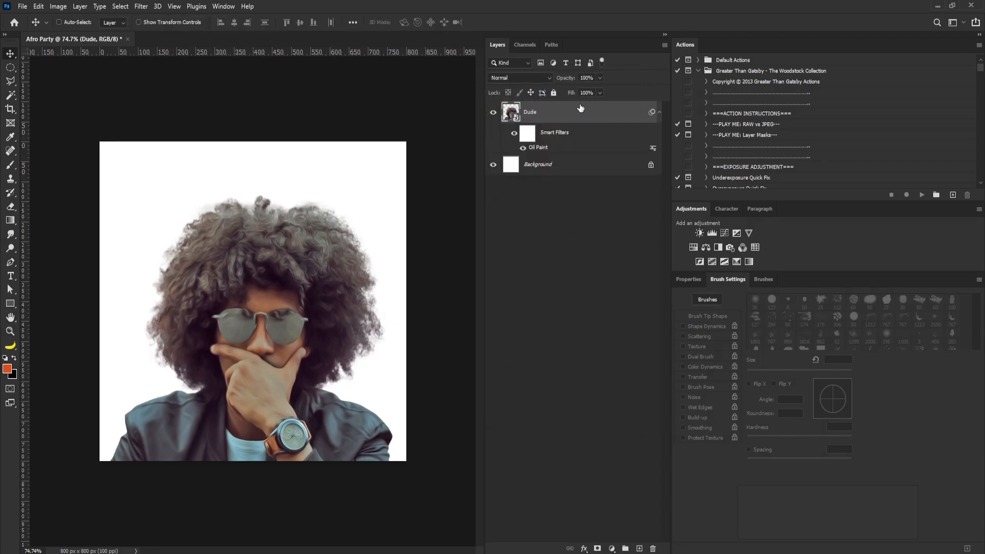
Apply a Surface Blur filter to the Dude smart object, adjusting its radius and threshold
click(145, 6)
mouse_move(176, 127)
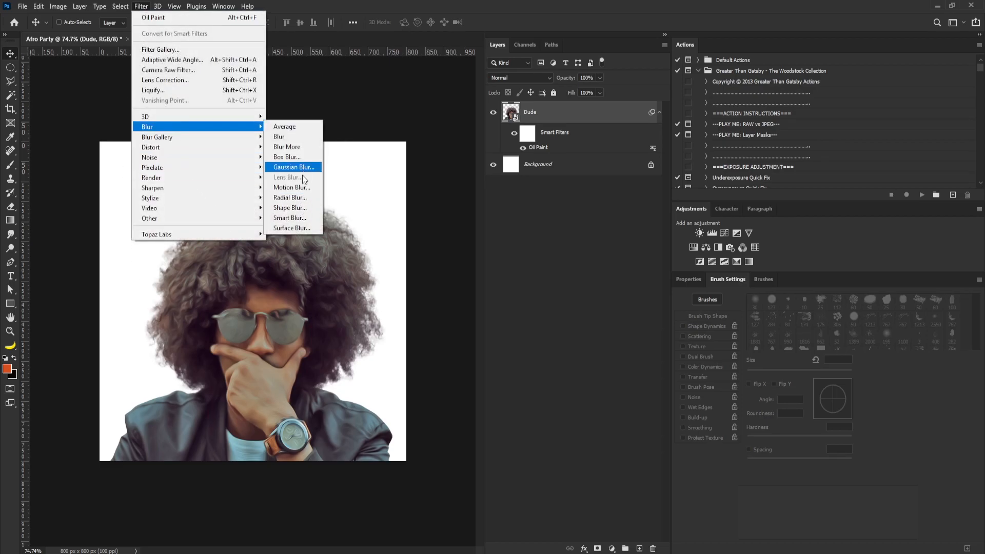
click(291, 228)
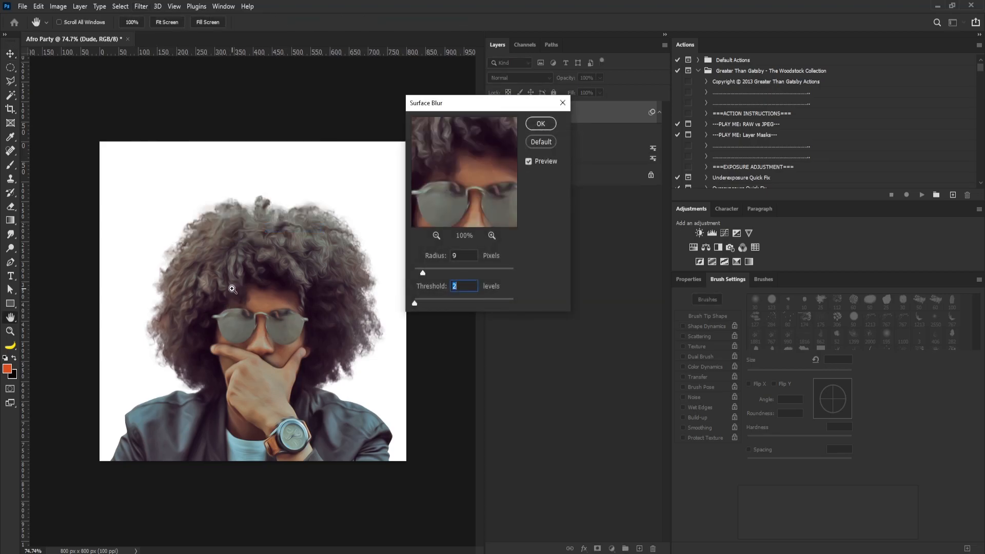
drag(240, 290, 286, 330)
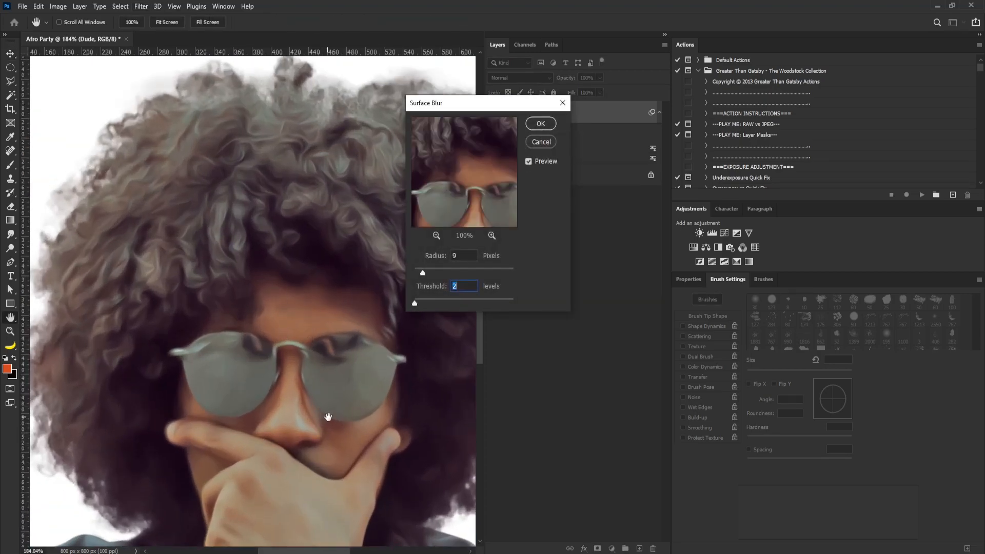
drag(327, 416, 314, 333)
text(3)
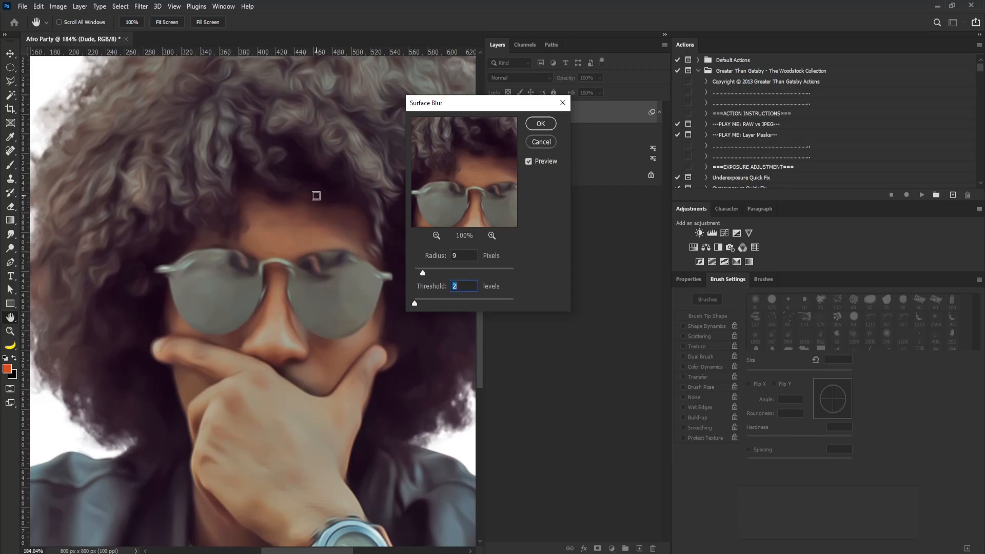
drag(423, 273, 439, 269)
click(539, 125)
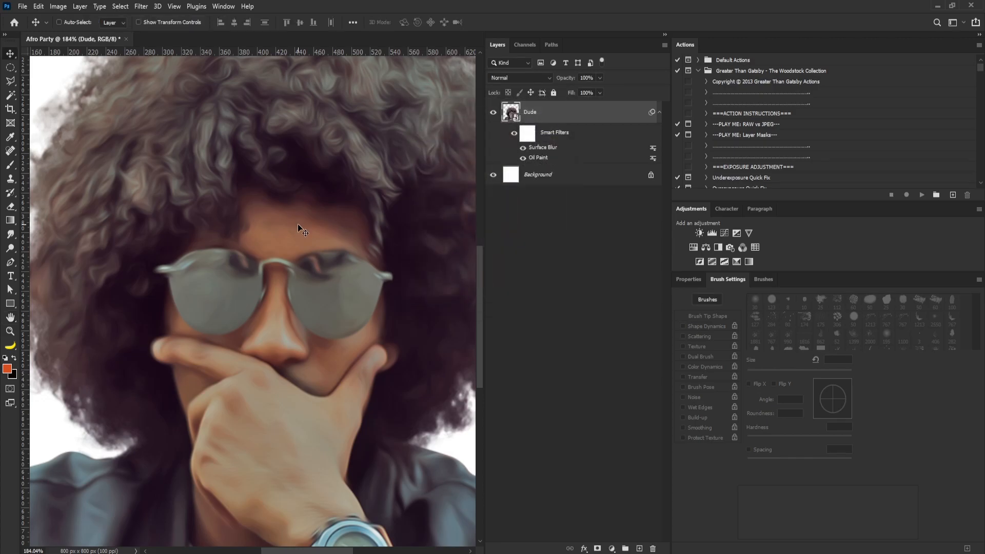
Apply the Filter Gallery's Poster Edges effect with Edge Thickness 6, Edge Intensity 0 and Posterization 6
click(140, 7)
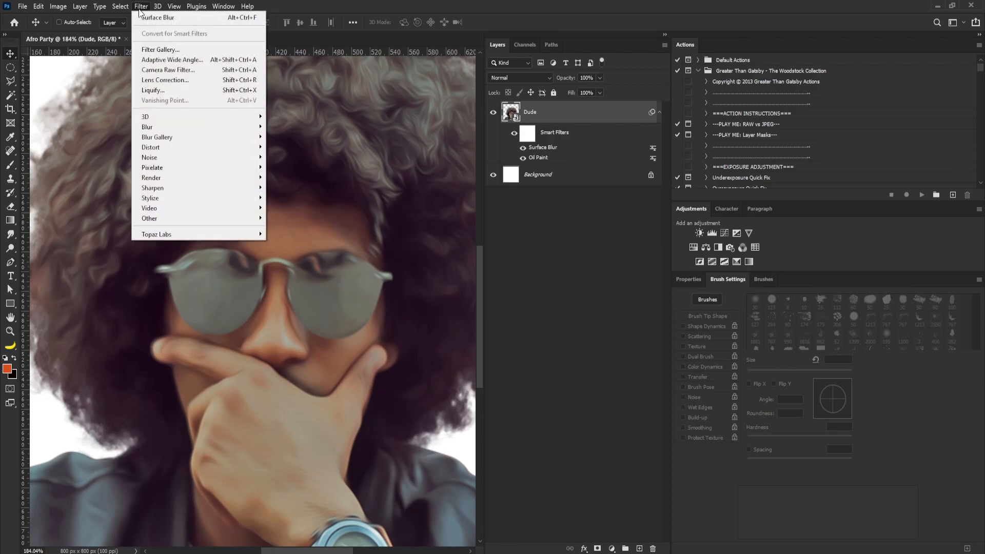
click(183, 51)
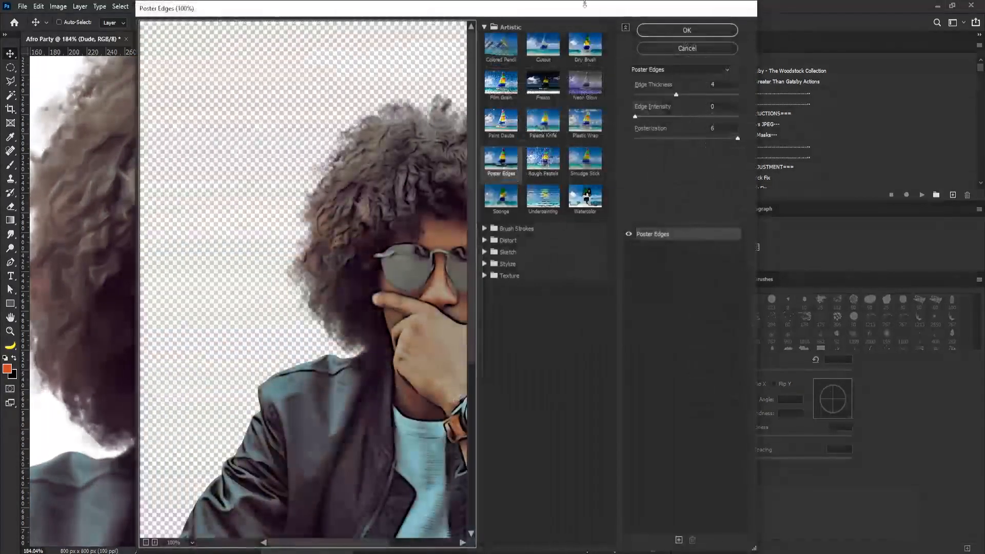
drag(395, 353, 316, 309)
drag(643, 89, 649, 89)
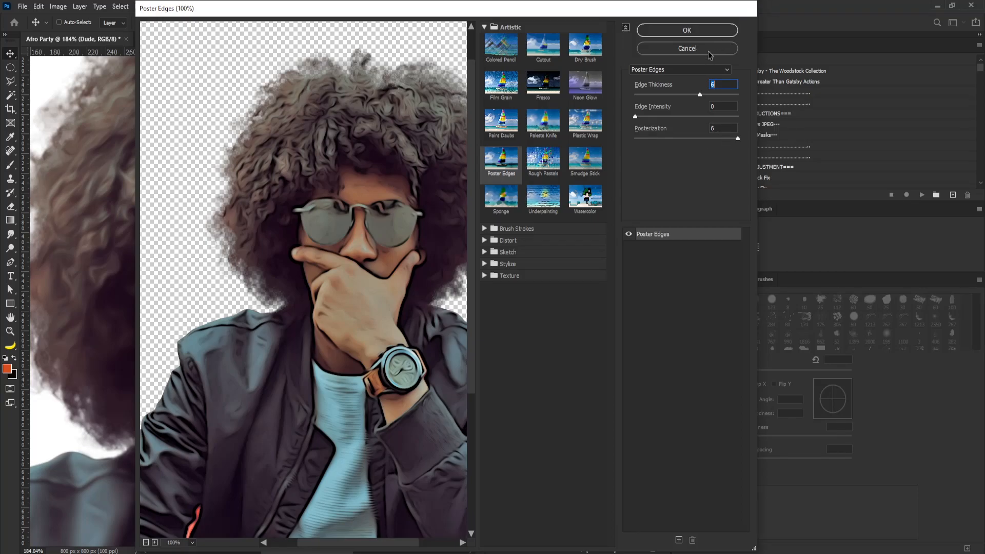
click(701, 33)
Apply Unsharp Mask with Amount 351%, Radius 1.9 pixels and Threshold 0 levels
click(141, 6)
mouse_move(187, 188)
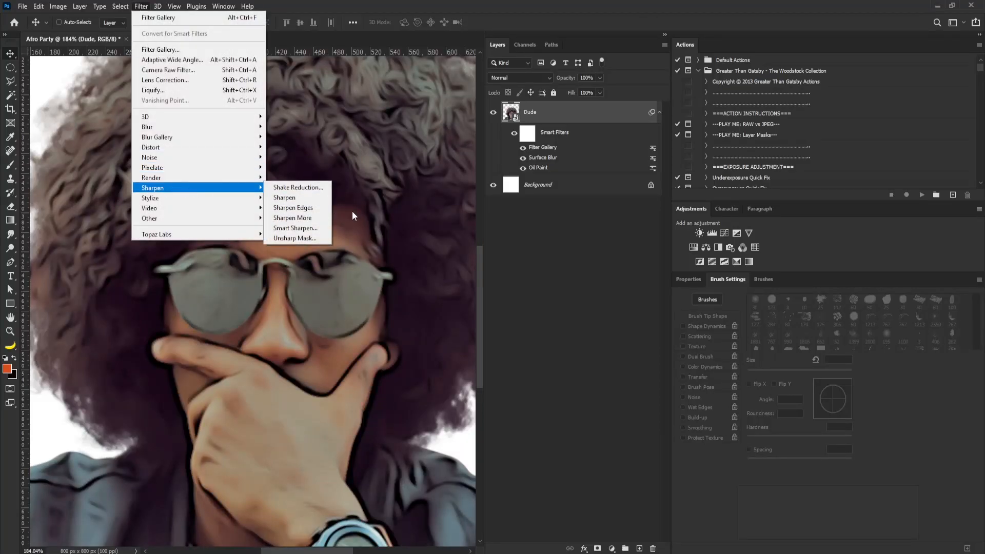
click(305, 238)
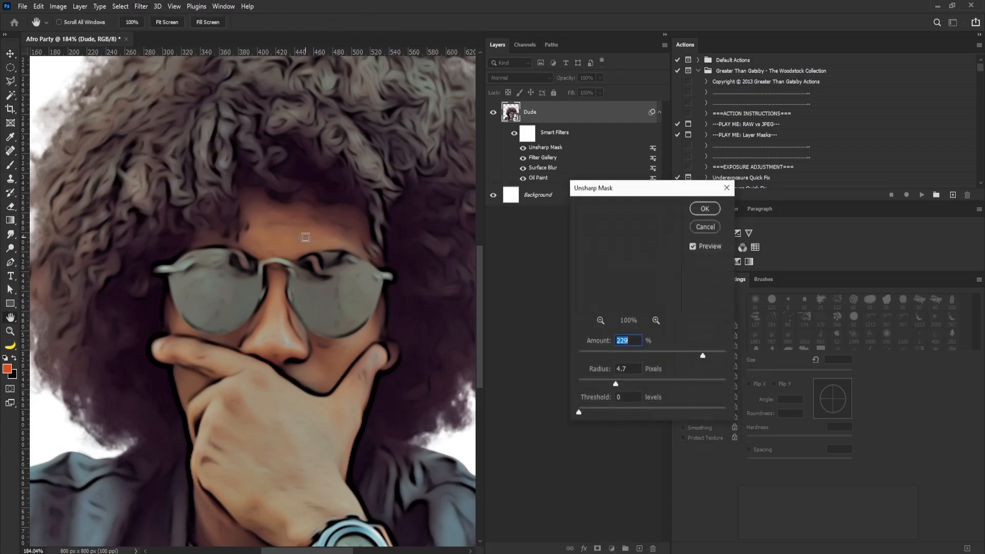
scroll(334, 204, down, 5)
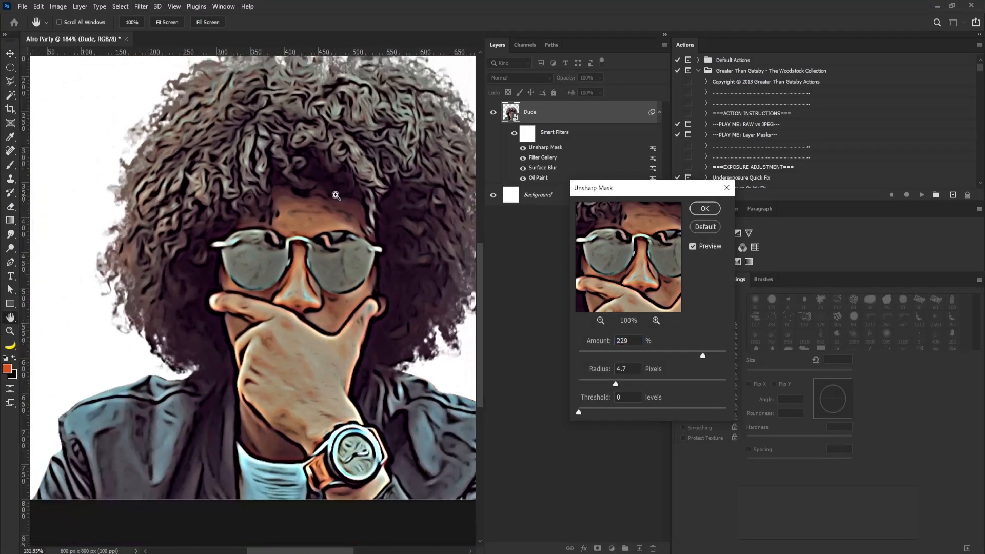
scroll(333, 205, up, 1)
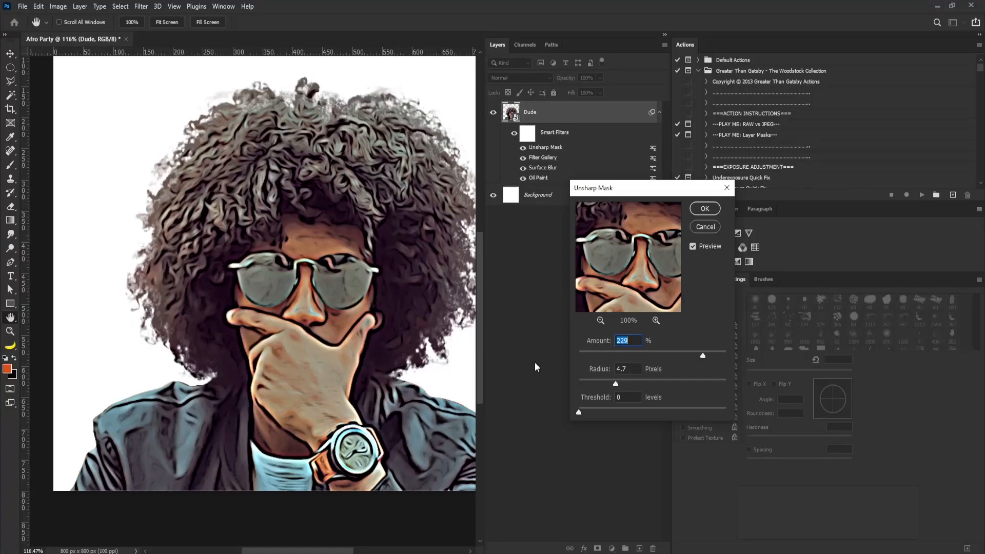
drag(701, 355, 681, 359)
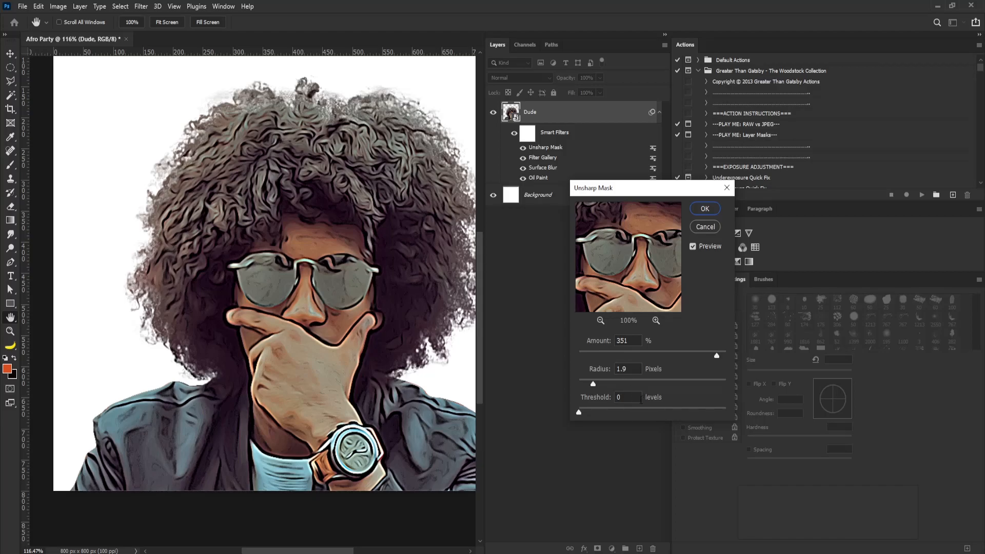
click(703, 209)
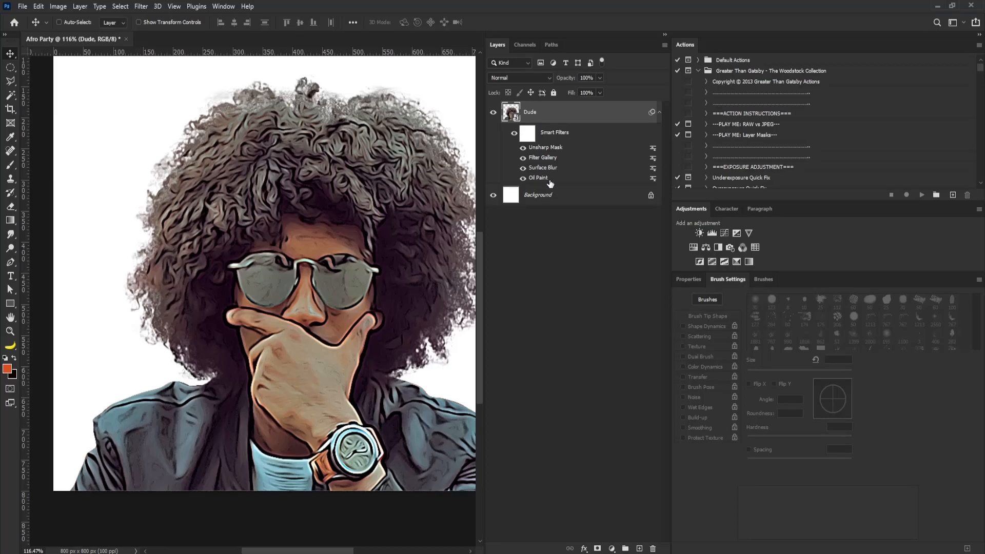
Move the Oil Paint smart filter to the top of the smart filter stack
drag(545, 181, 545, 144)
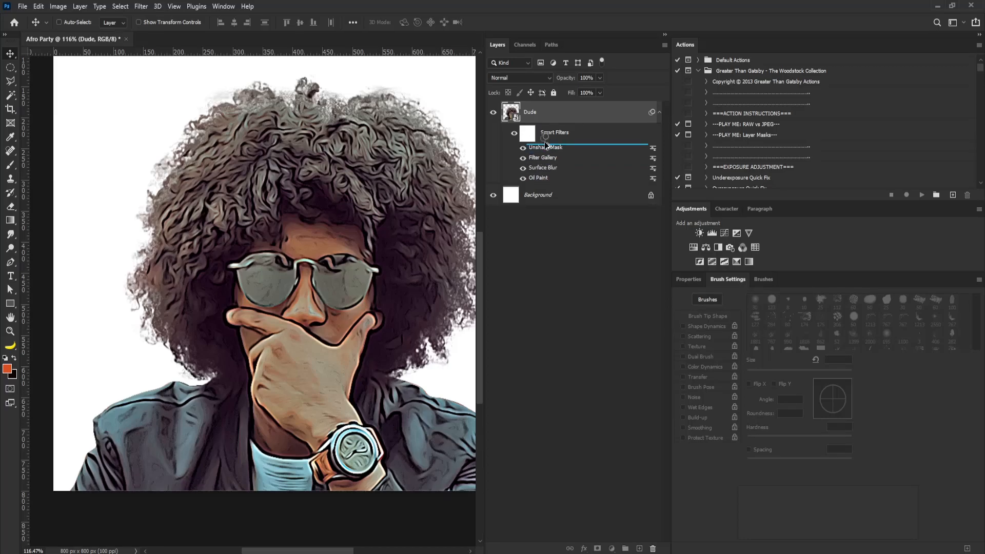
Collapse the Dude layer's smart filters and group the layer
drag(546, 143, 544, 140)
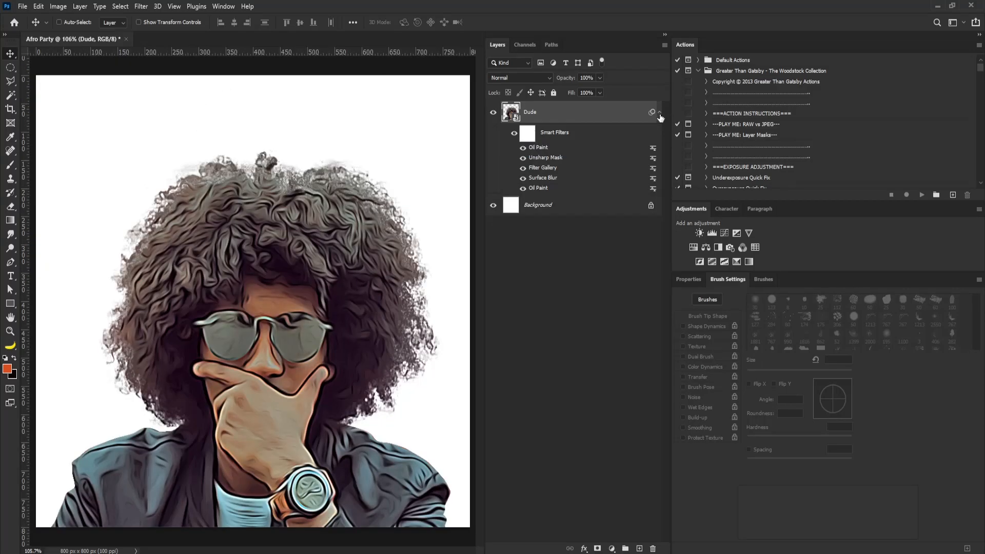
click(660, 114)
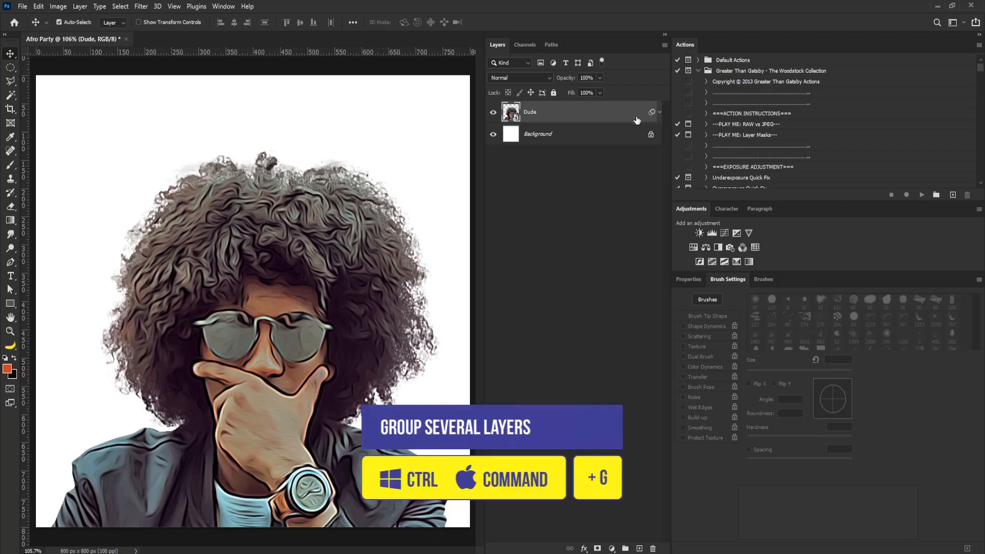
key(ctrl+g)
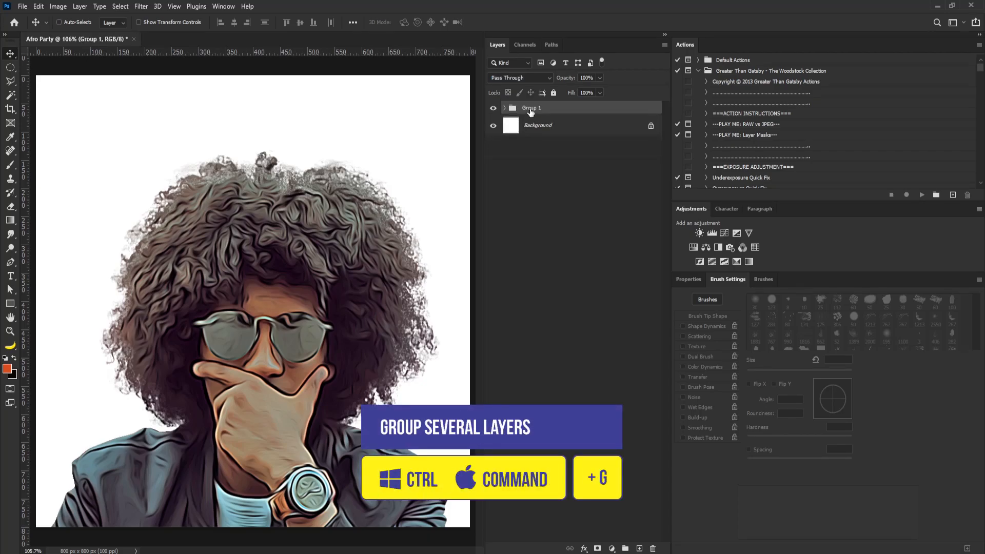
Rename the group Art and convert it to a smart object
double_click(530, 109)
text(Art)
key(Return)
right_click(590, 109)
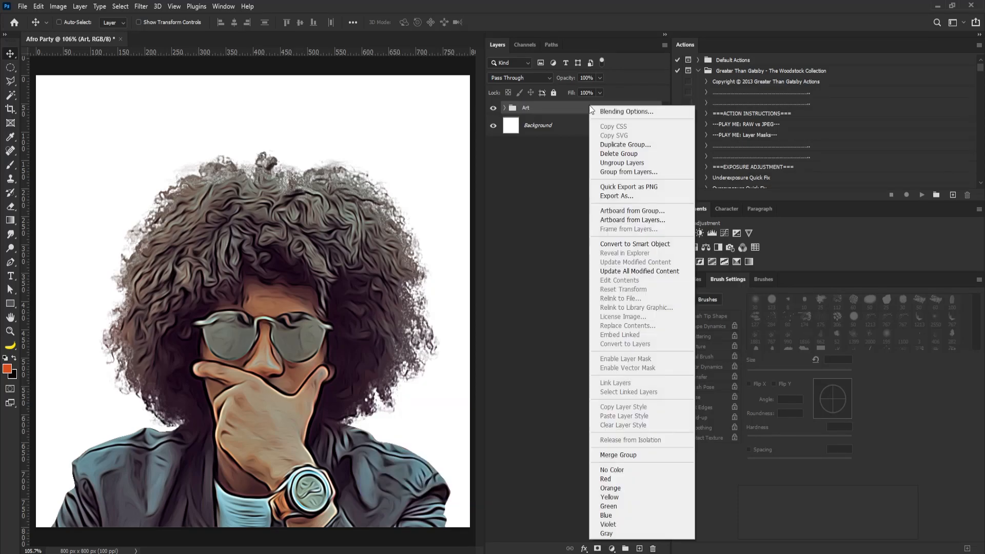
click(647, 244)
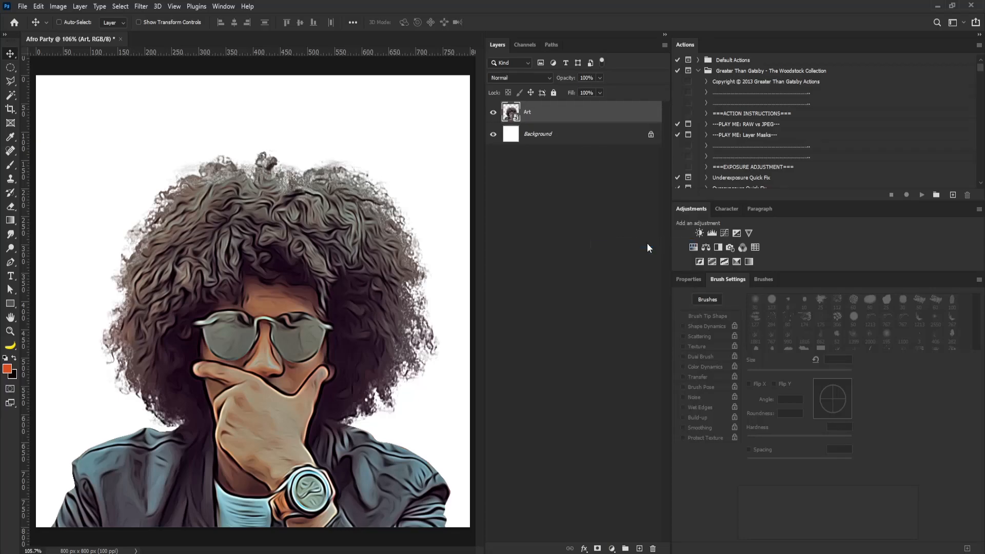
Add Hue/Saturation, Levels and Posterize adjustment layers clipped to the Art smart object
click(694, 248)
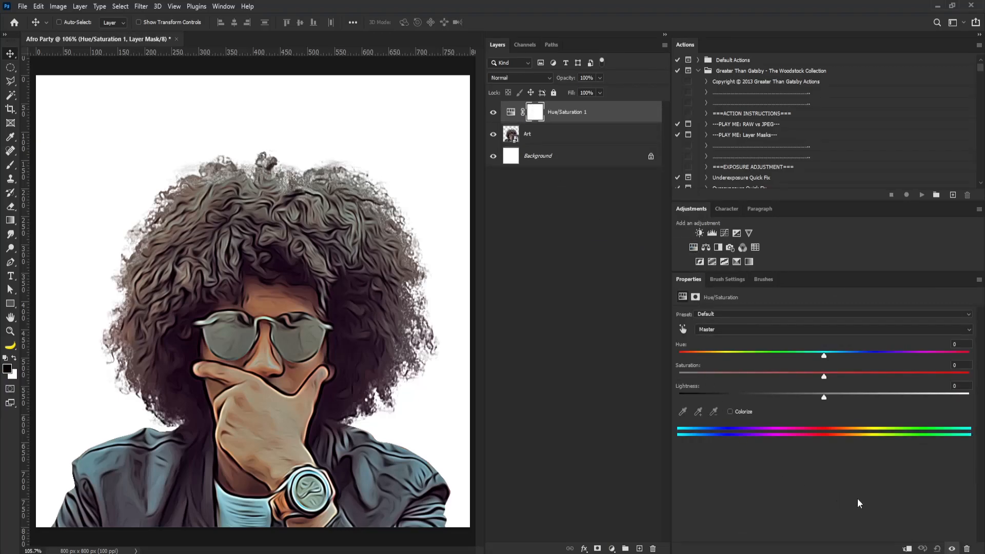
click(906, 548)
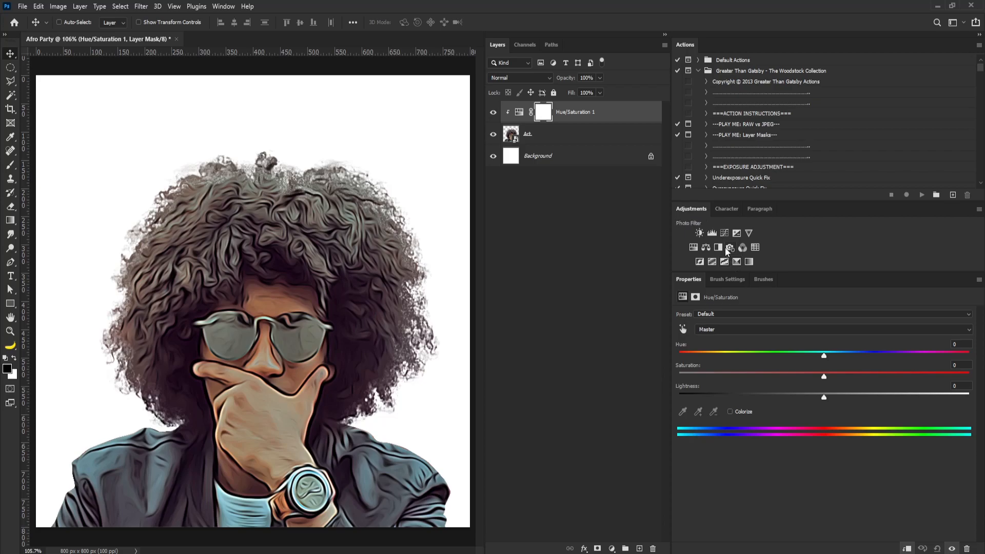
click(712, 233)
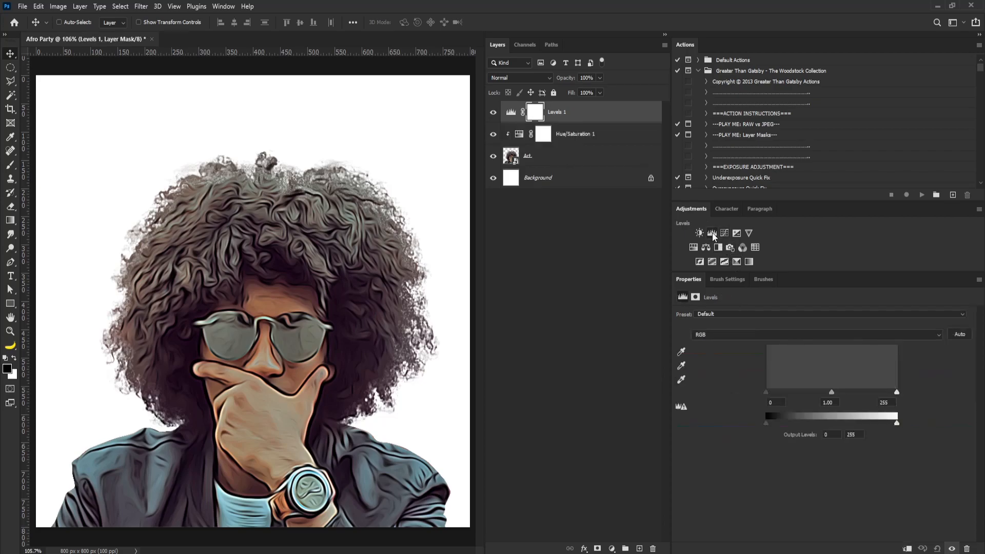
click(907, 549)
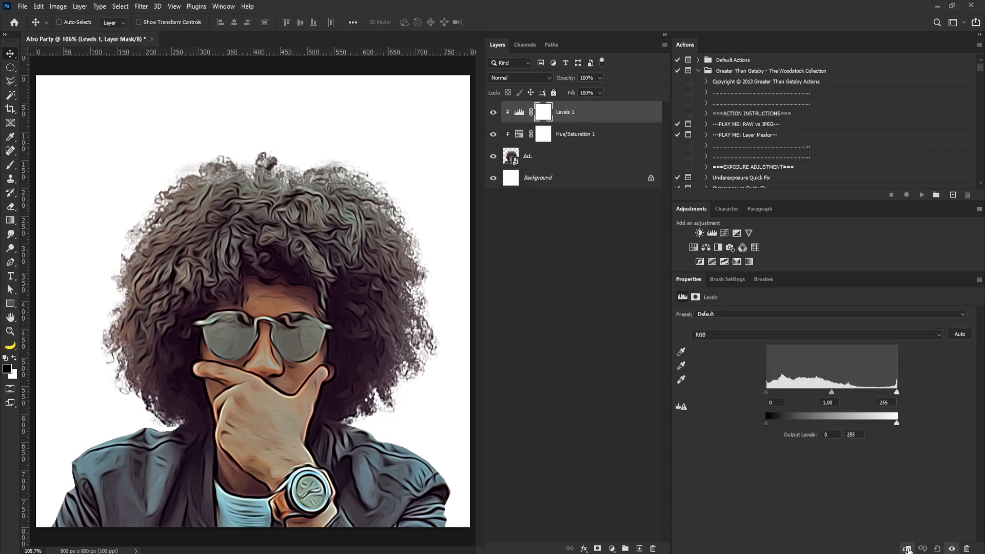
click(586, 155)
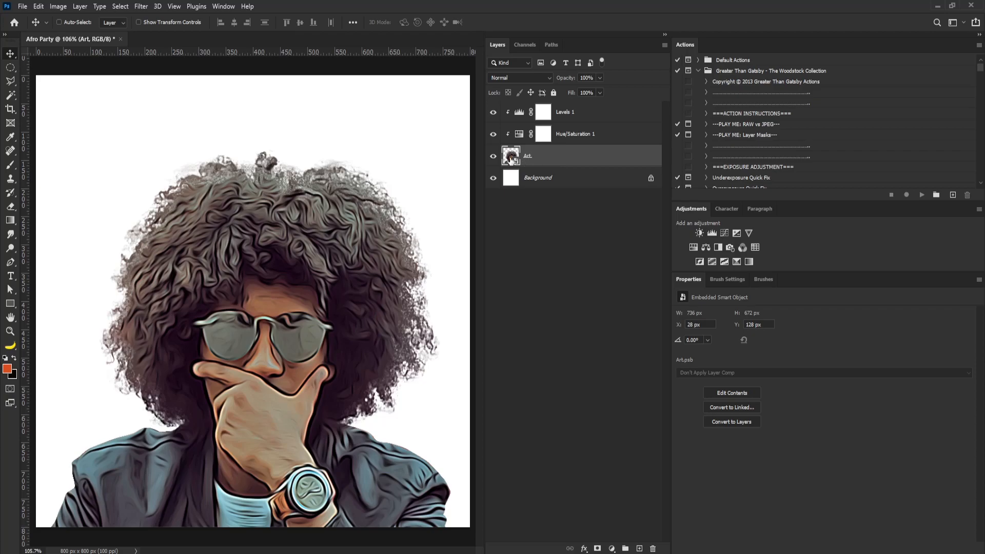
click(713, 261)
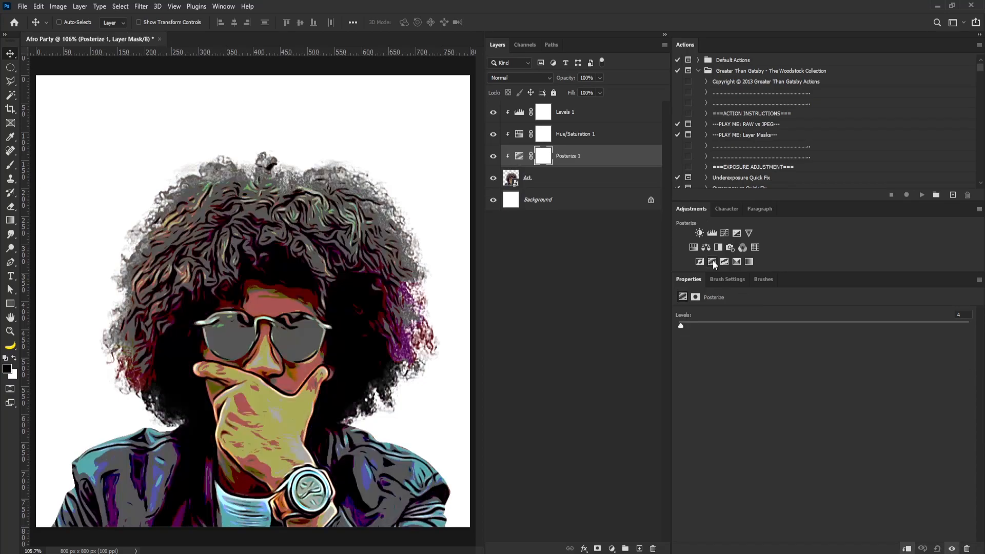
Desaturate the artwork by setting the Hue/Saturation layer's Saturation to -100, then check the Posterize levels
click(519, 135)
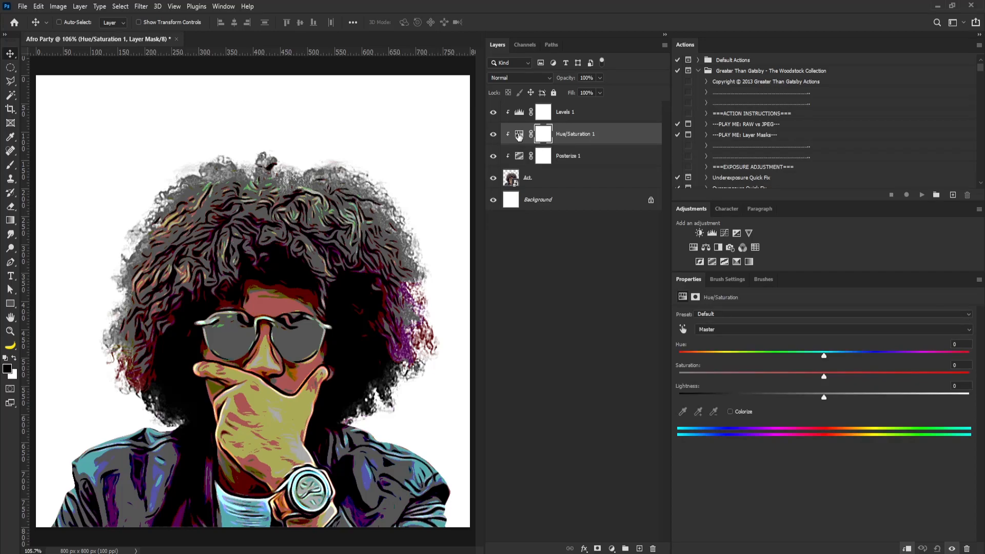
drag(824, 376, 615, 381)
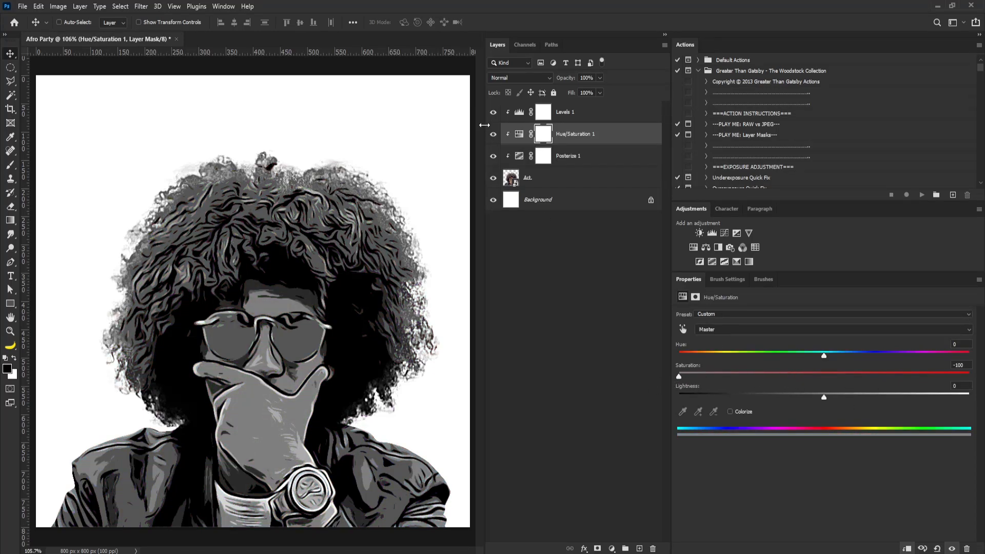
click(519, 155)
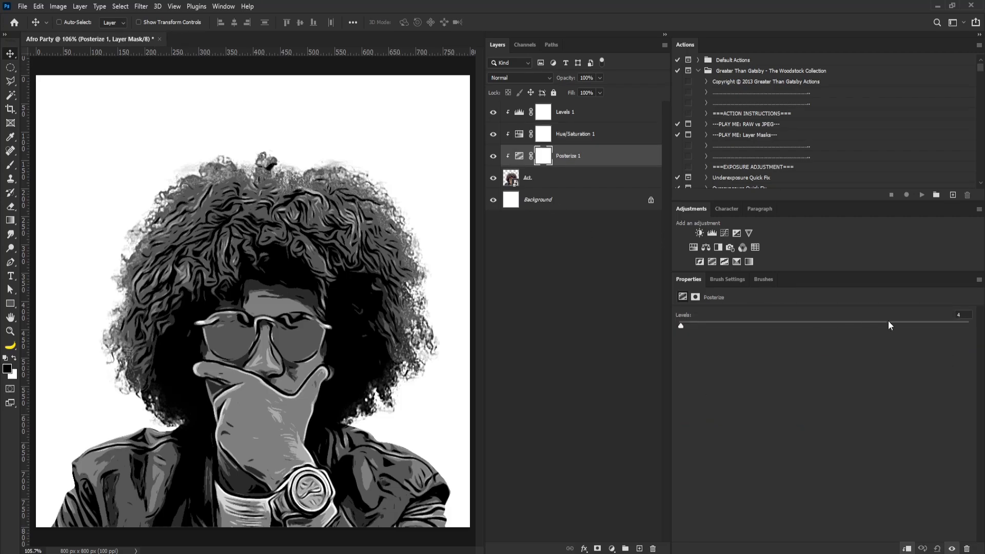
click(963, 314)
Adjust the Levels layer's input black, midtone and white sliders and its output sliders to boost contrast
click(519, 112)
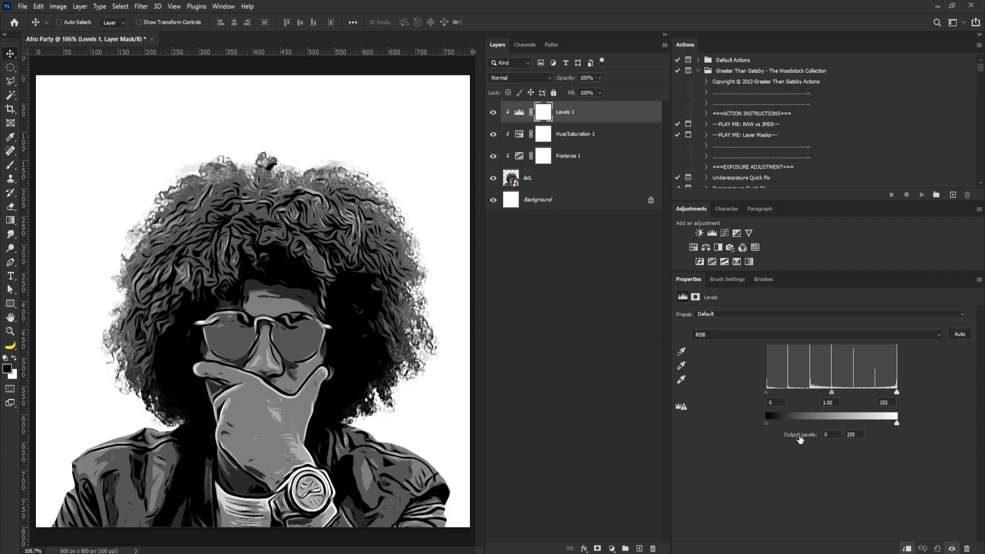
drag(831, 391, 826, 393)
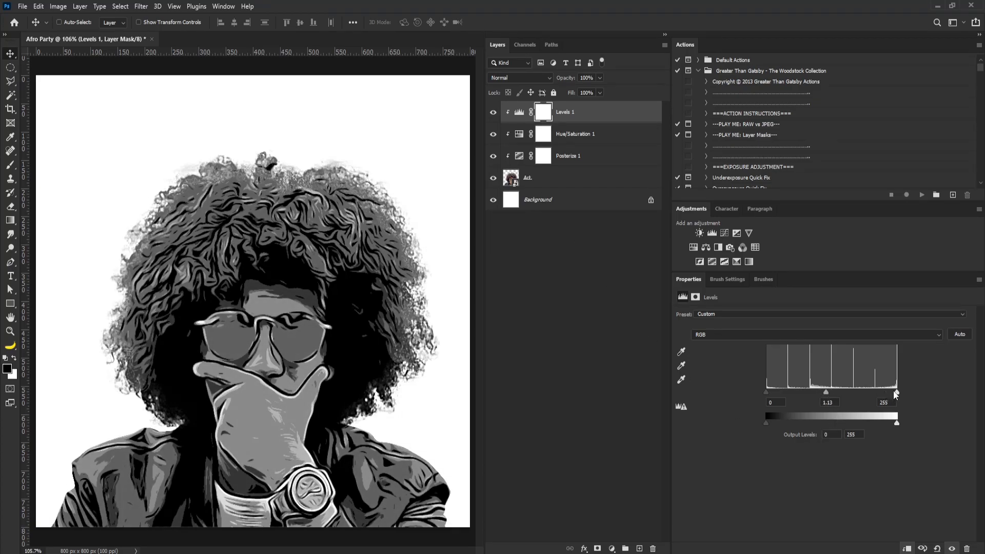
drag(895, 393, 826, 390)
drag(767, 392, 773, 393)
mouse_move(868, 392)
mouse_down()
mouse_move(826, 395)
mouse_move(855, 392)
mouse_up()
drag(897, 423, 886, 424)
drag(770, 422, 770, 422)
drag(856, 393, 824, 394)
Select the Art layer with its adjustment layers and convert them into one smart object
shift+click(550, 181)
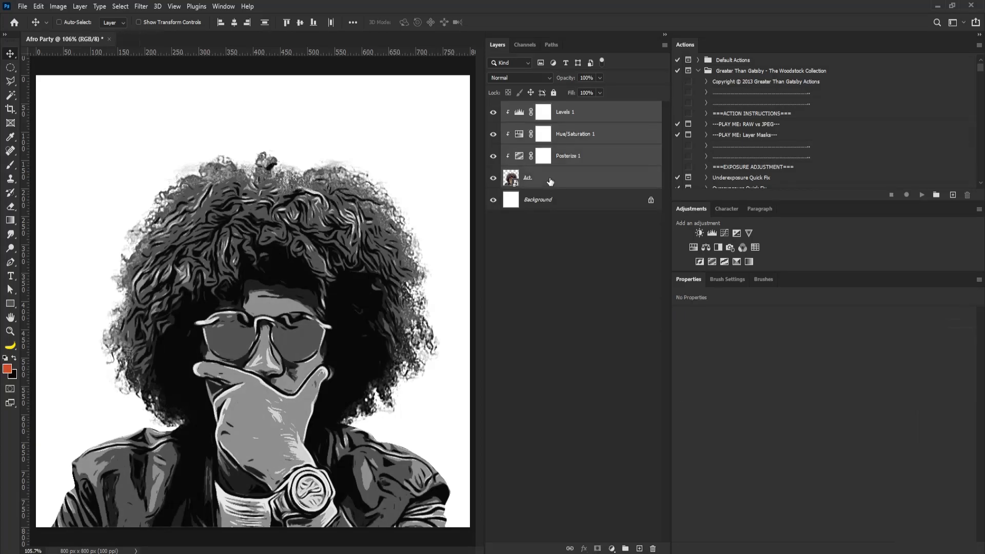
right_click(566, 177)
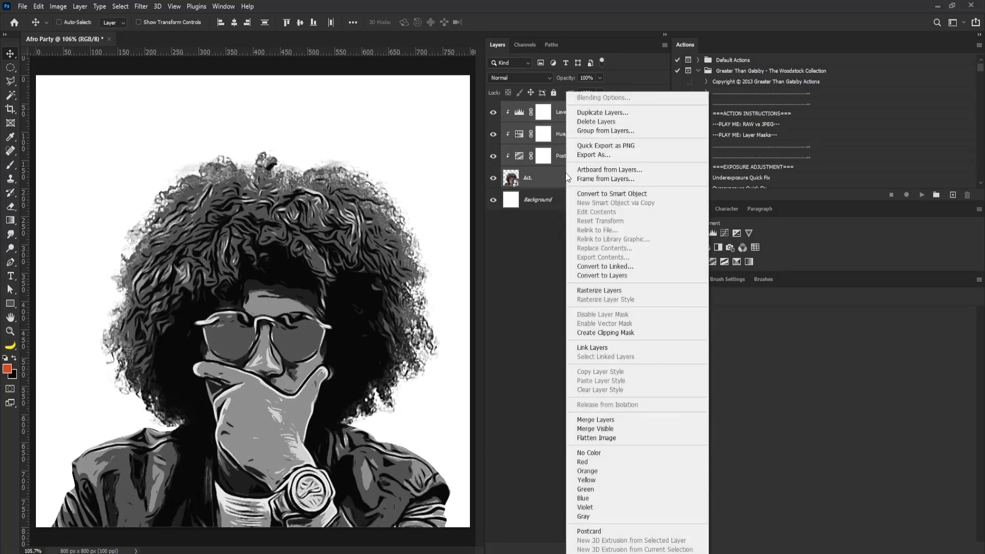
click(589, 194)
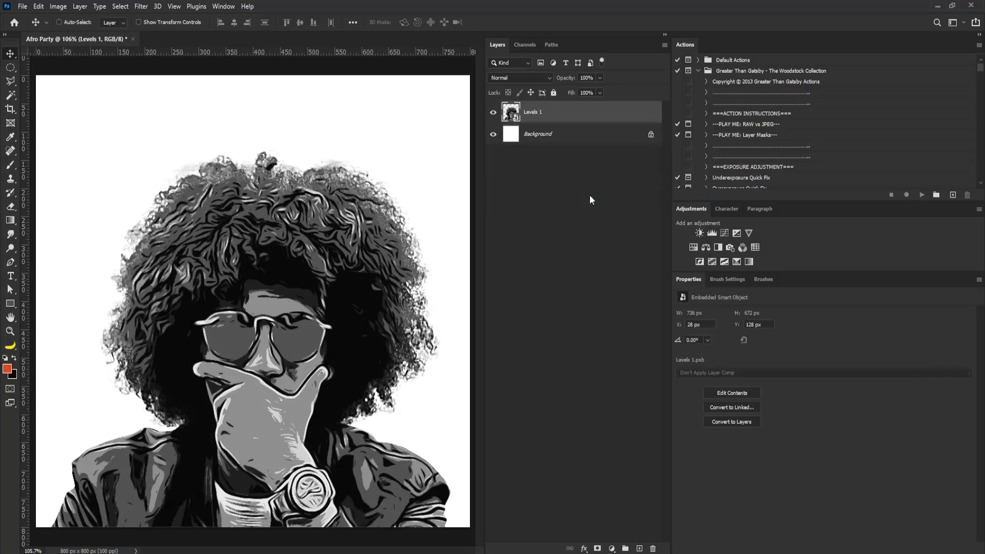
Add a Gradient Map adjustment layer clipped to the new smart object
click(749, 262)
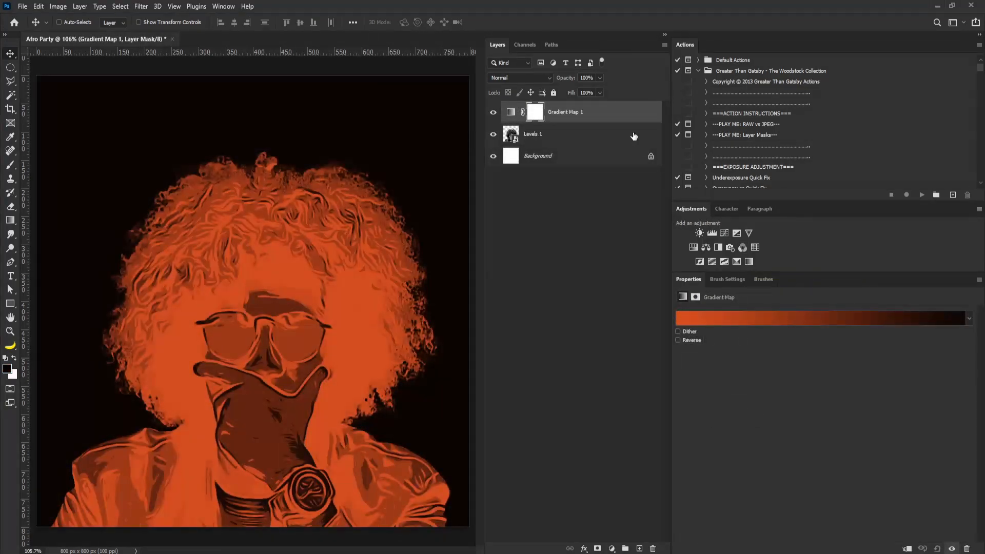
click(907, 549)
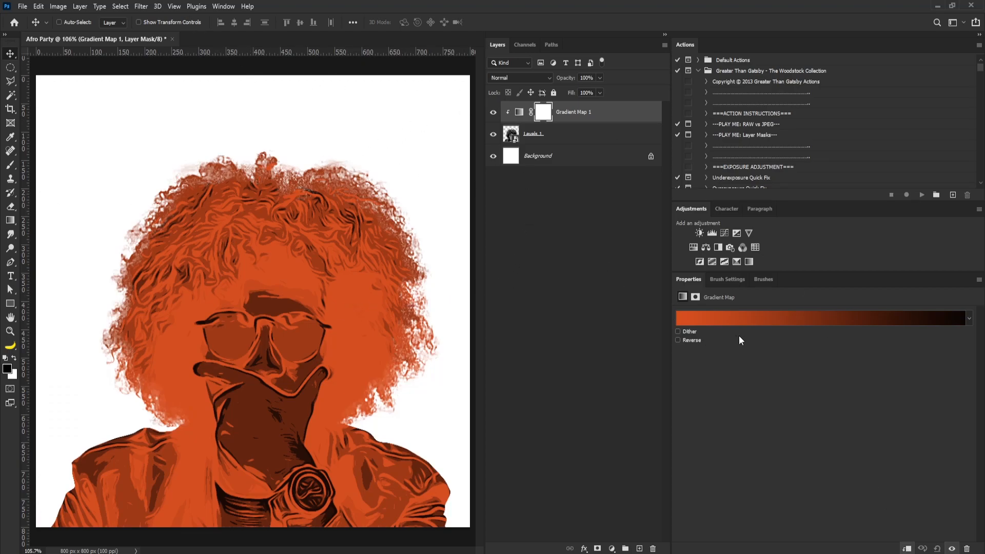
Open the gradient editor and set the left color stop to 102362
click(722, 319)
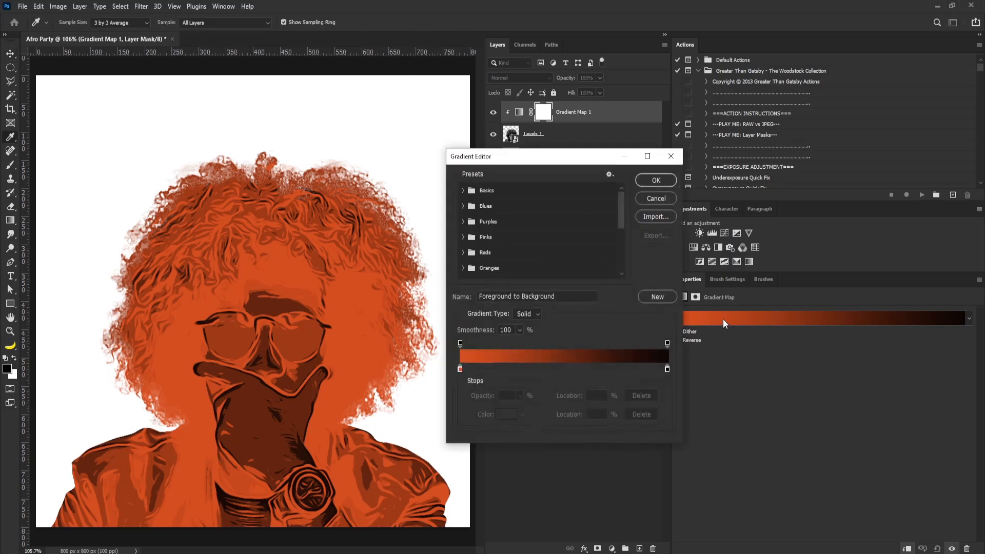
double_click(460, 368)
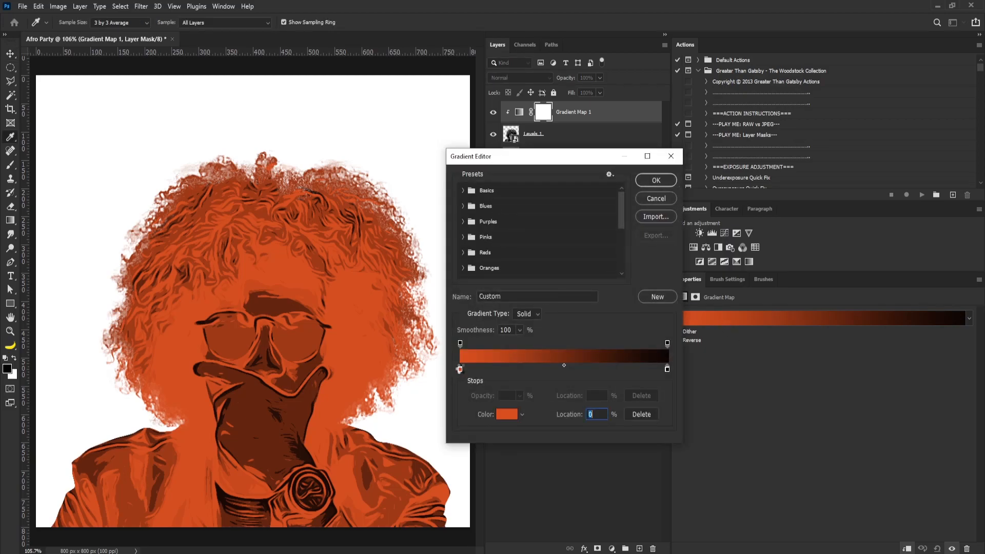
drag(636, 293, 570, 292)
key(alt+Tab)
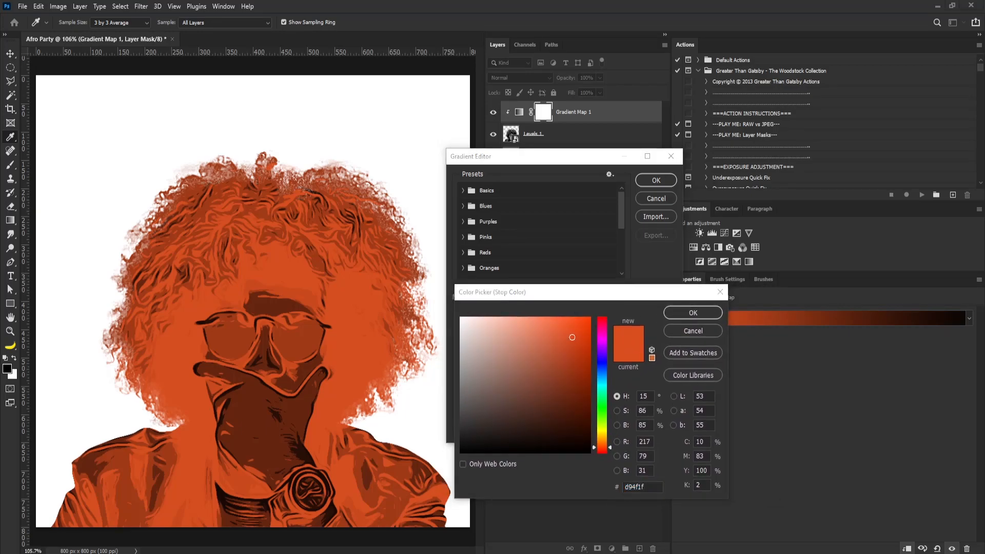
key(alt+Tab)
text(102362)
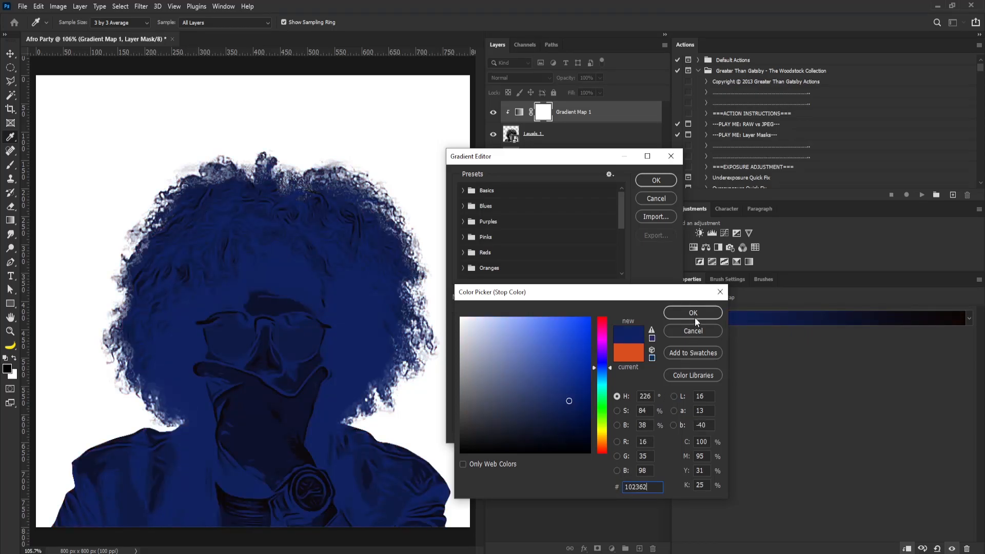
click(694, 314)
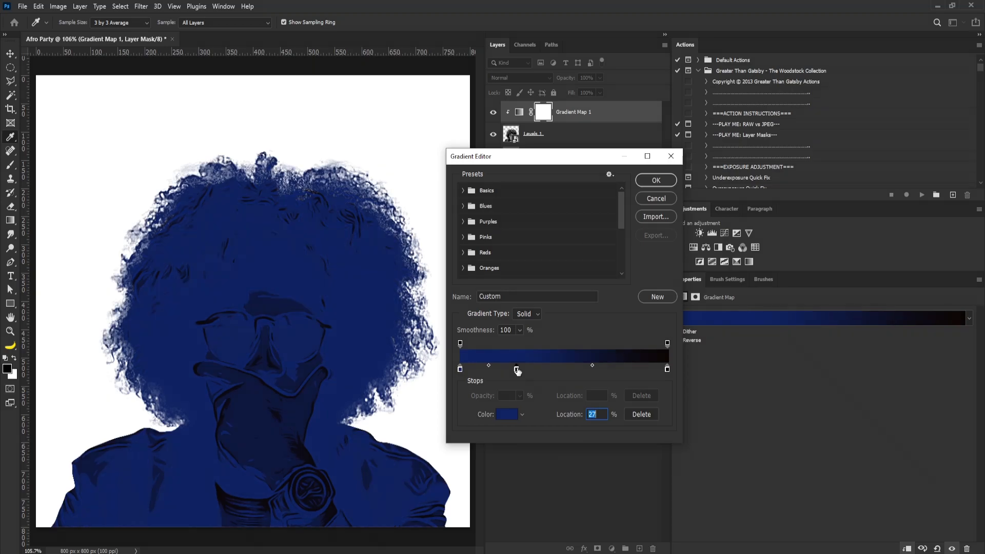
Set a second color stop to 840f85 and move it to 37% location
double_click(518, 370)
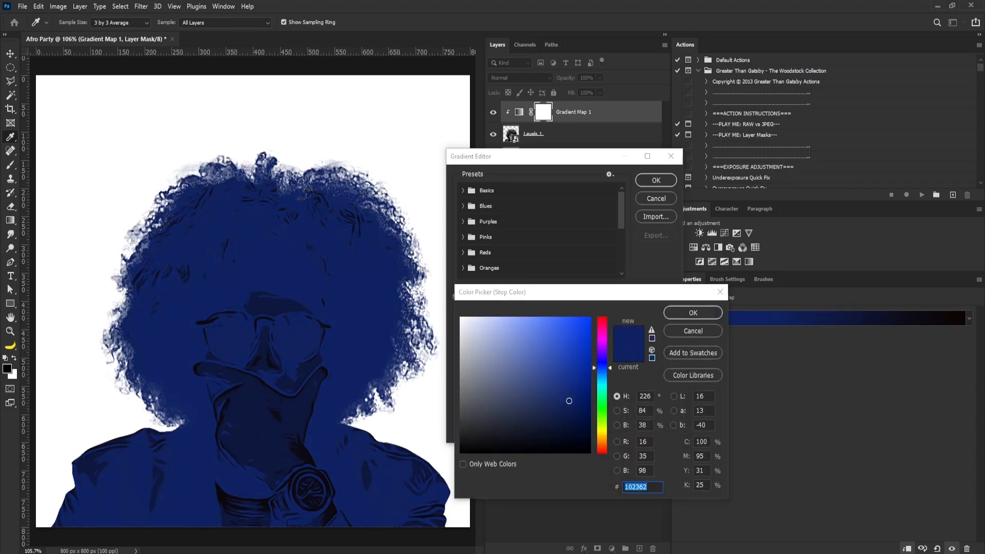
click(648, 486)
key(ctrl+v)
click(692, 310)
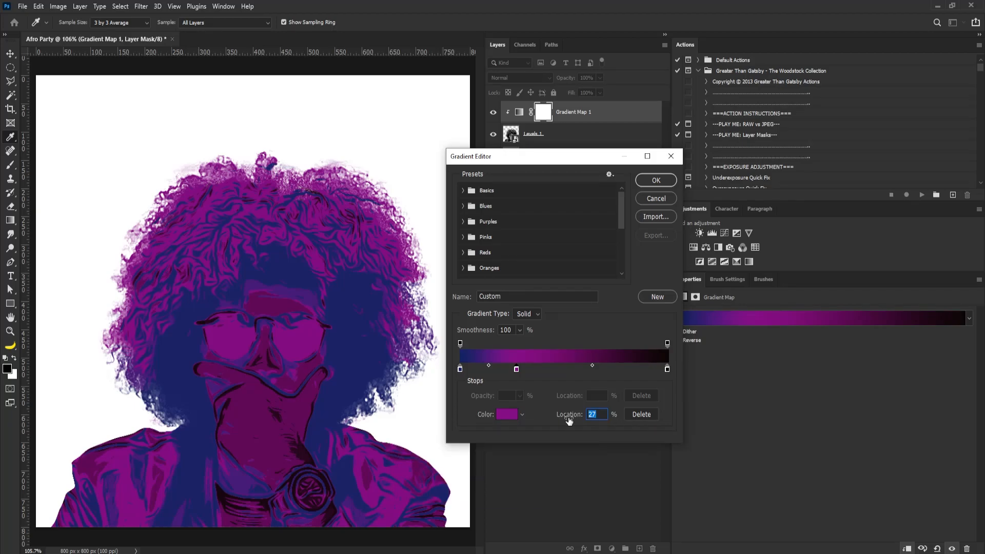
text(37)
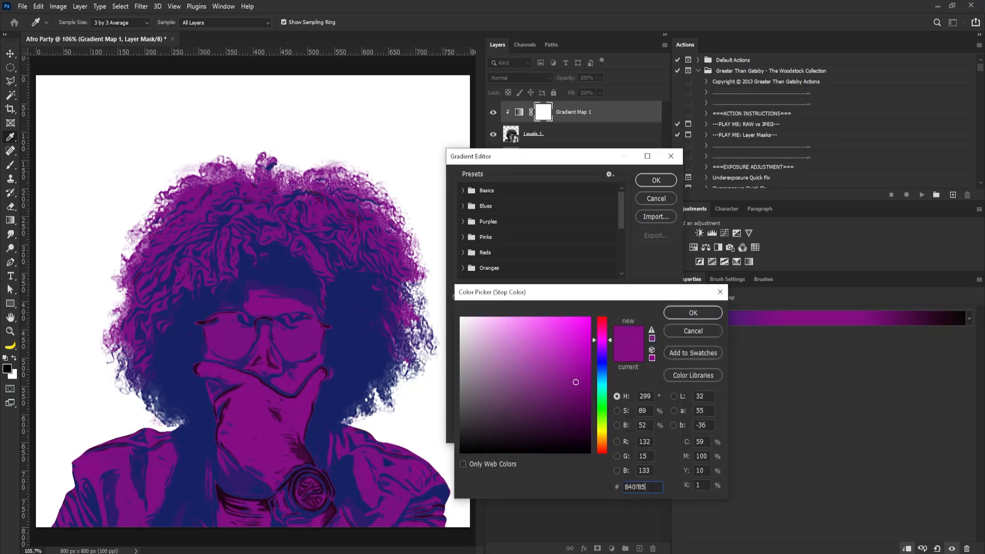
Add an orange color stop ffb400 at 77% location
text(840f85)
key(ctrl+v)
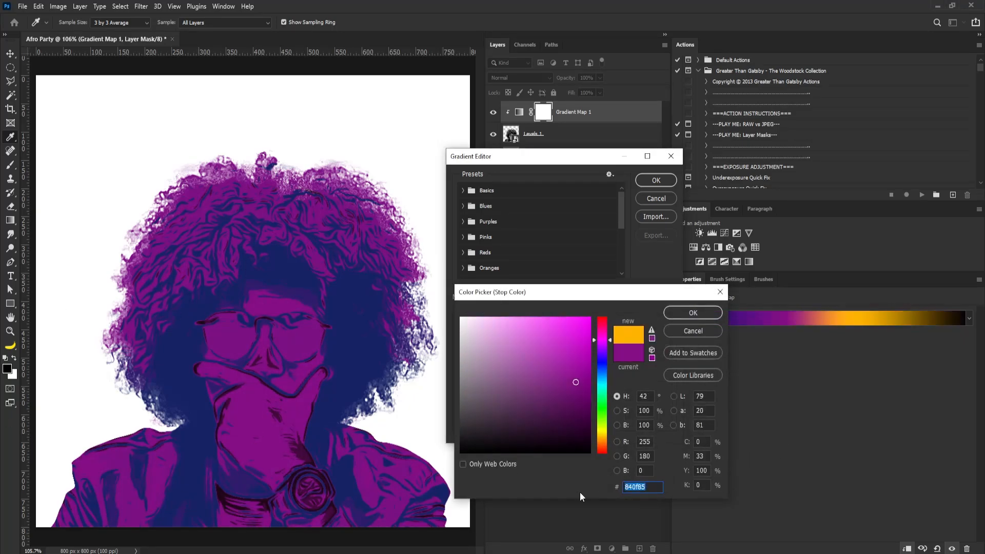
click(701, 314)
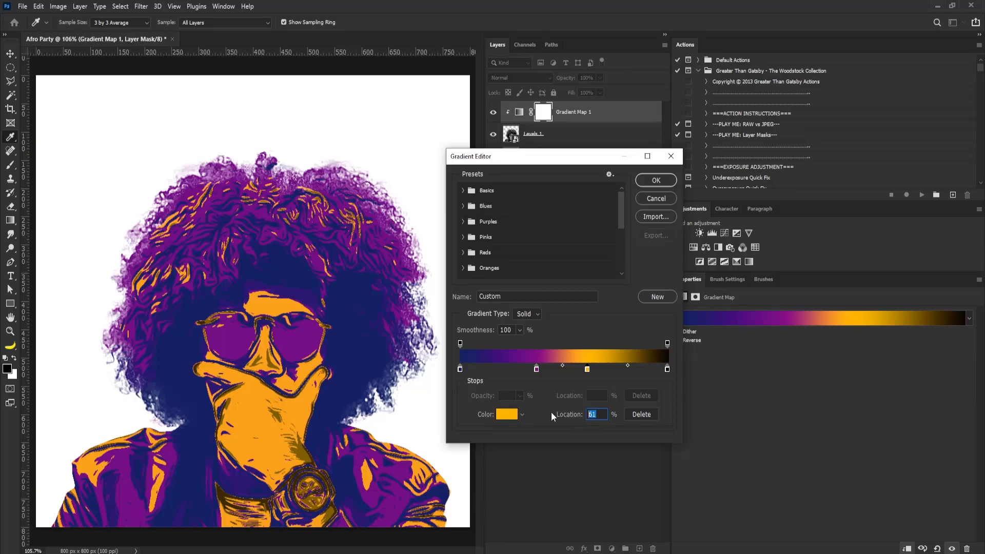
text(77)
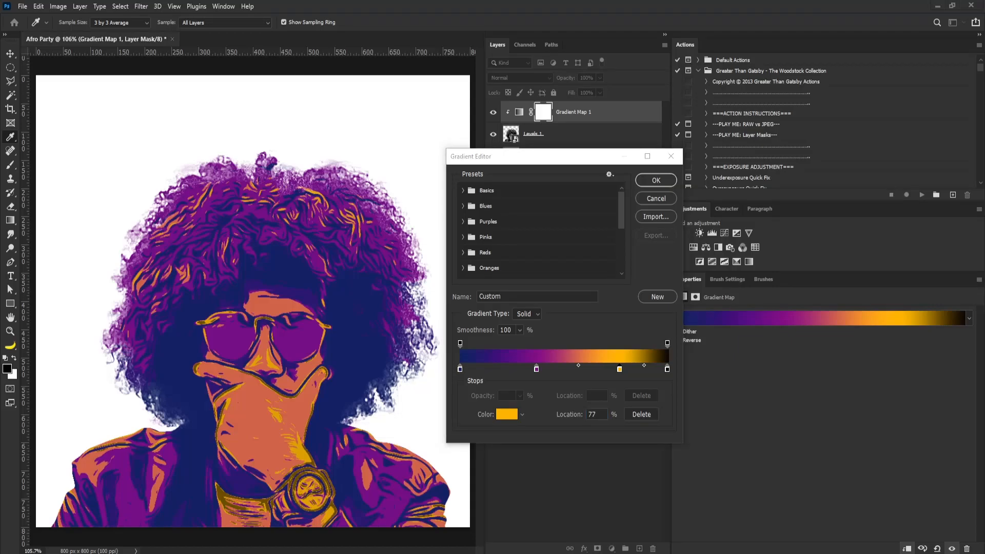
Set the right color stop to fff495
click(670, 375)
double_click(668, 371)
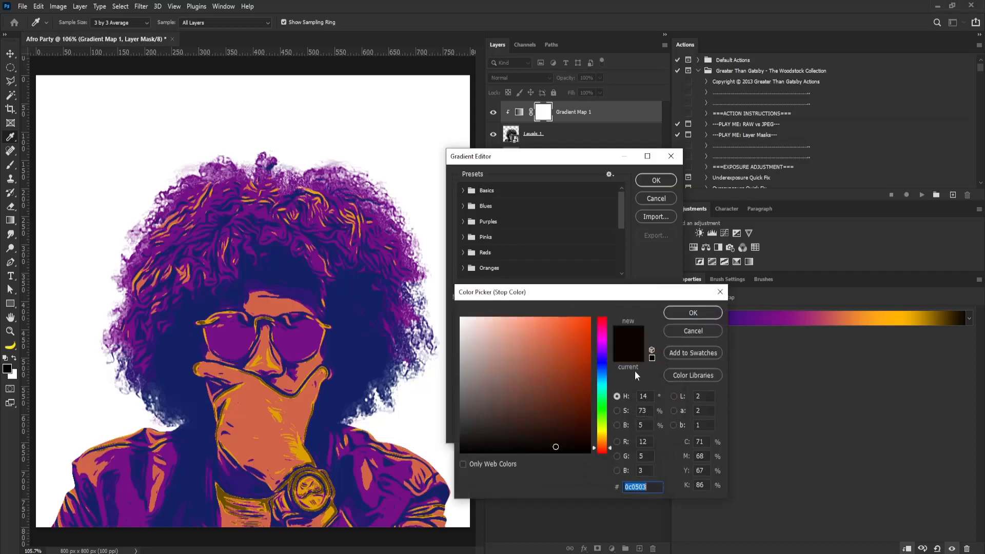
text(fff495)
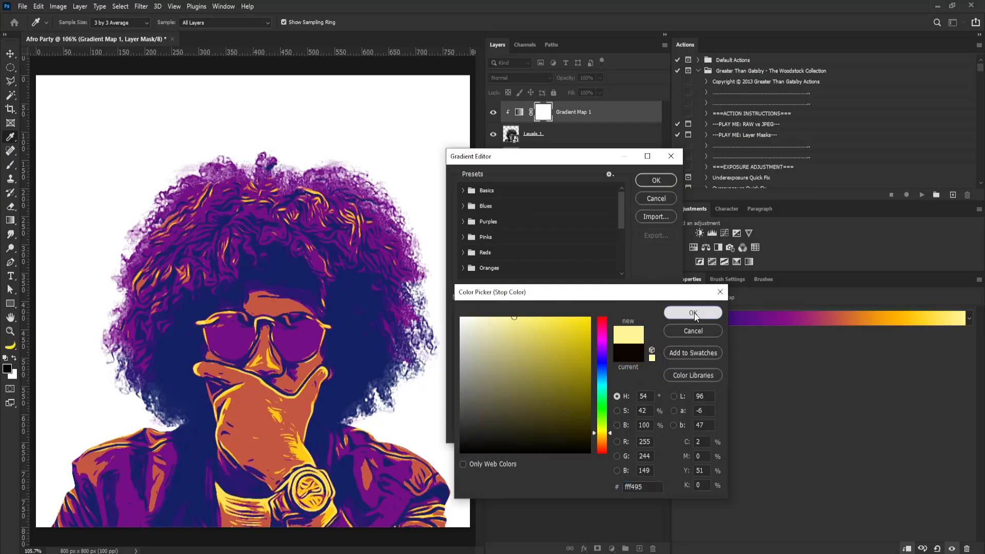
click(693, 313)
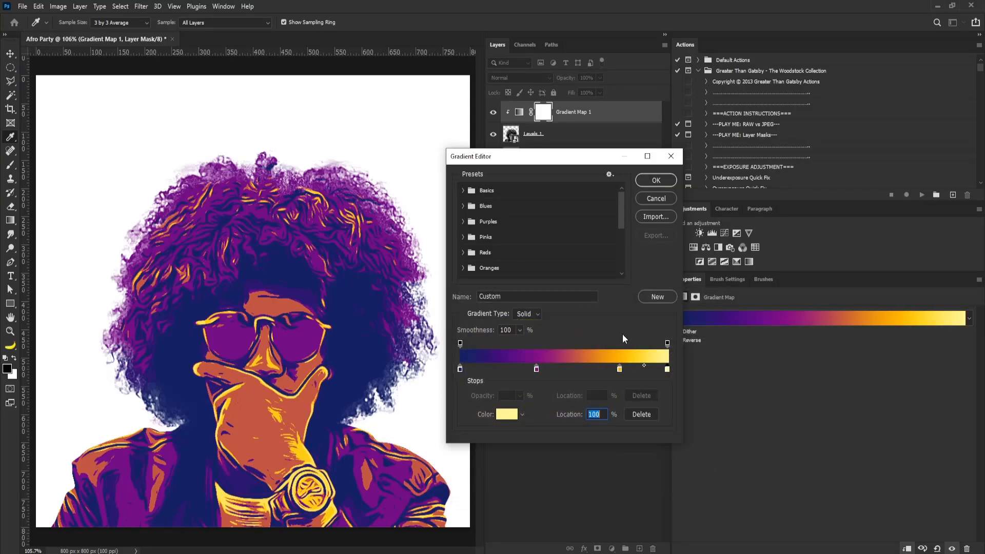
Reposition the gradient's color midpoints between stops and confirm the gradient editor
drag(619, 368, 560, 365)
click(574, 365)
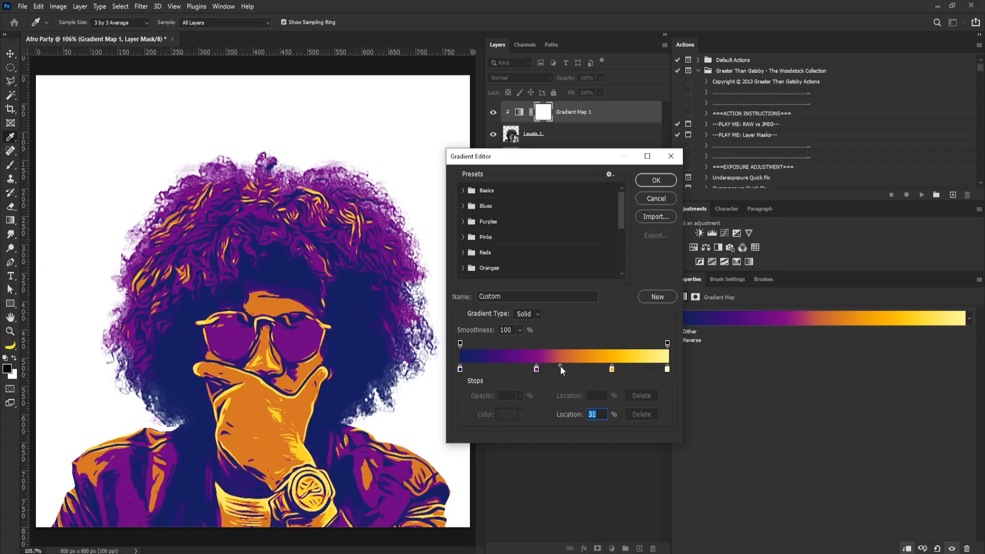
click(536, 368)
drag(498, 366, 483, 366)
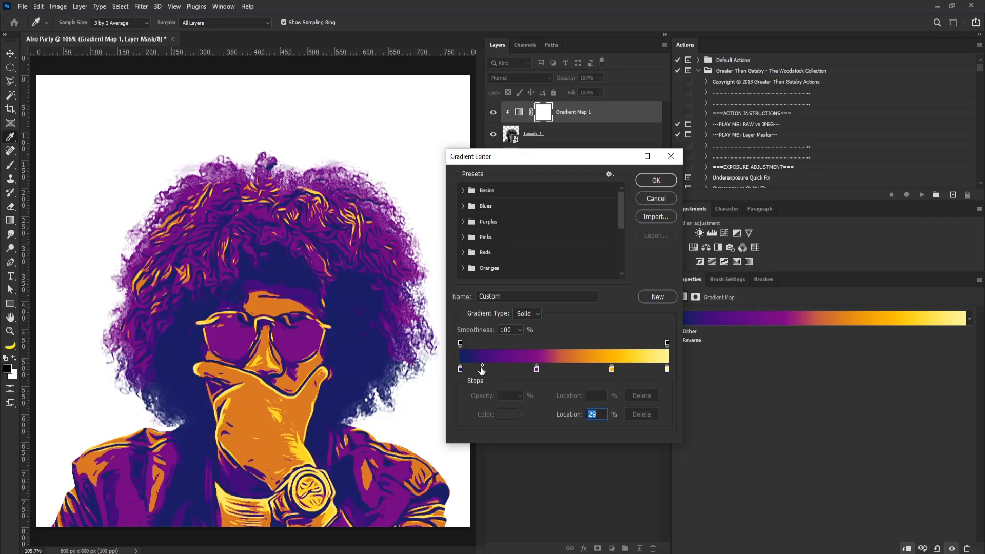
drag(481, 365, 491, 364)
click(660, 180)
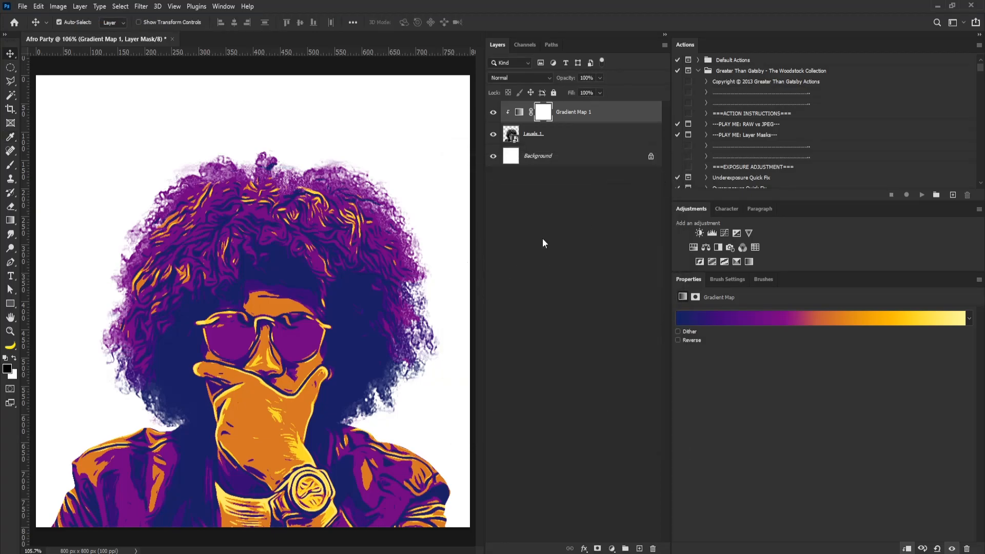
Group the adjustment and image layers together and convert the group into a smart object
scroll(352, 247, down, 2)
scroll(351, 248, up, 1)
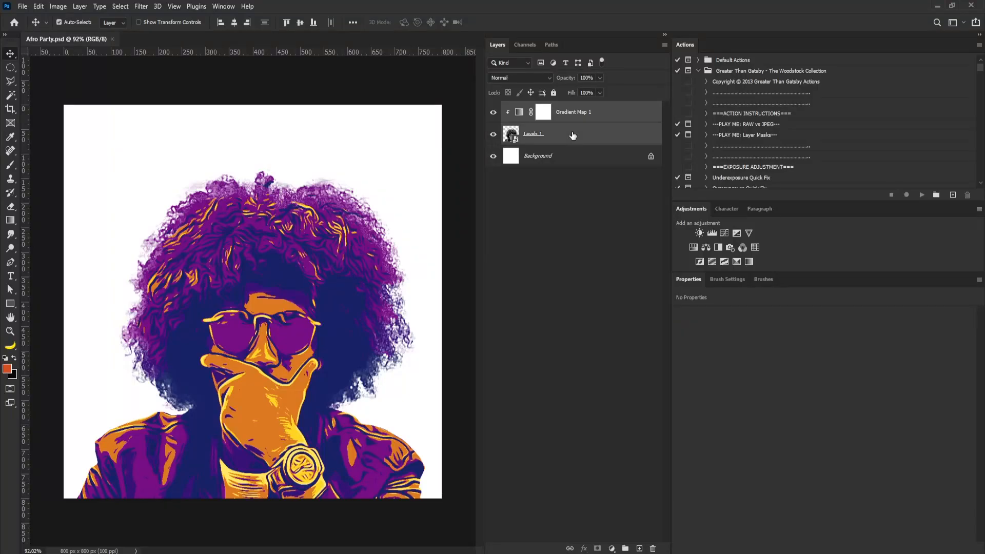
key(ctrl+g)
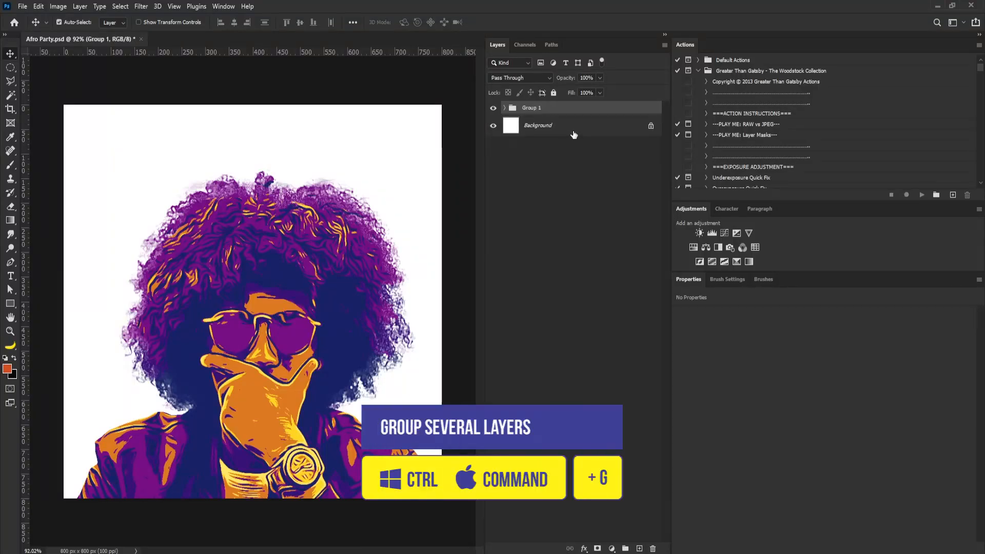
right_click(551, 111)
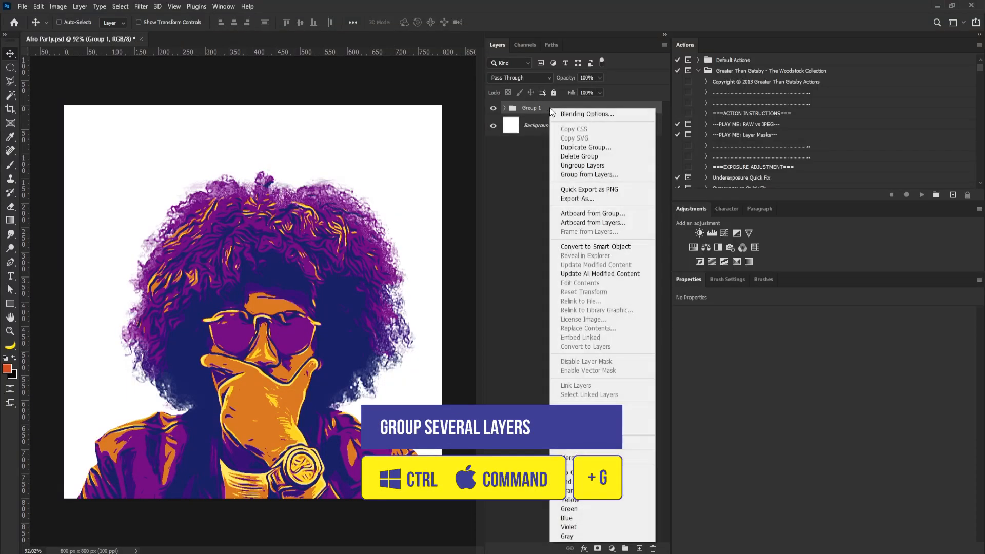
click(618, 247)
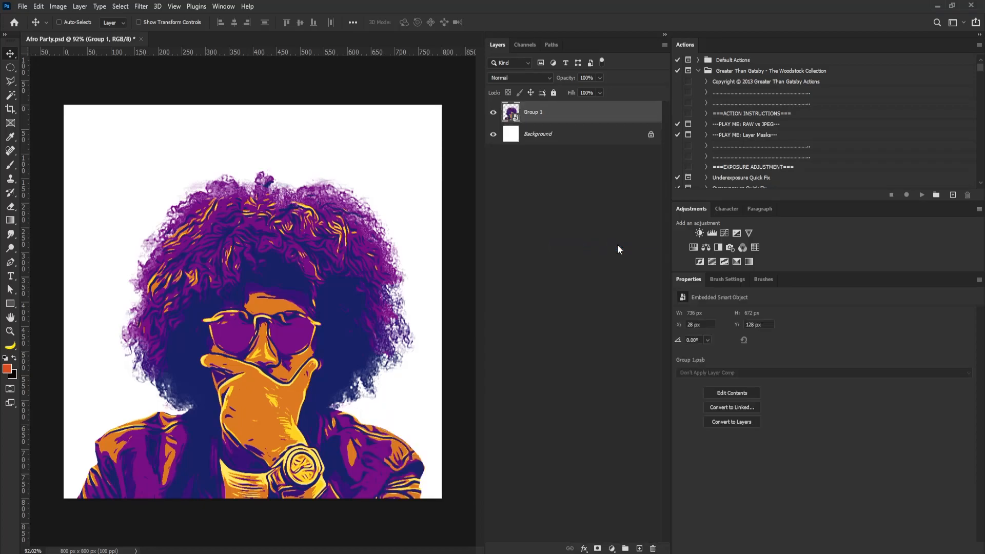
Apply the Oil Paint filter with stylization 2.4, cleanliness 1.4, scale 0.1 and bristle detail 10.0
click(142, 6)
mouse_move(178, 197)
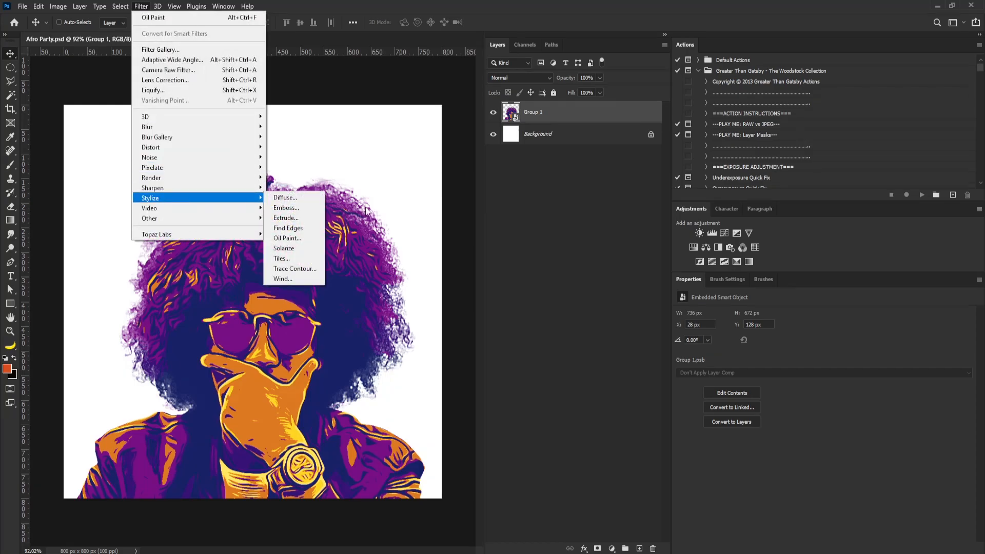
click(288, 239)
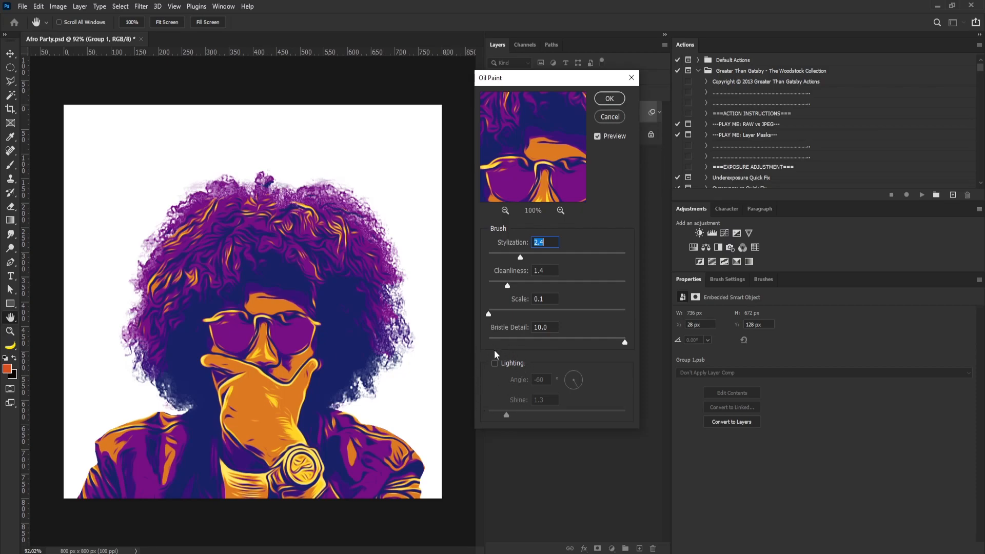
click(614, 98)
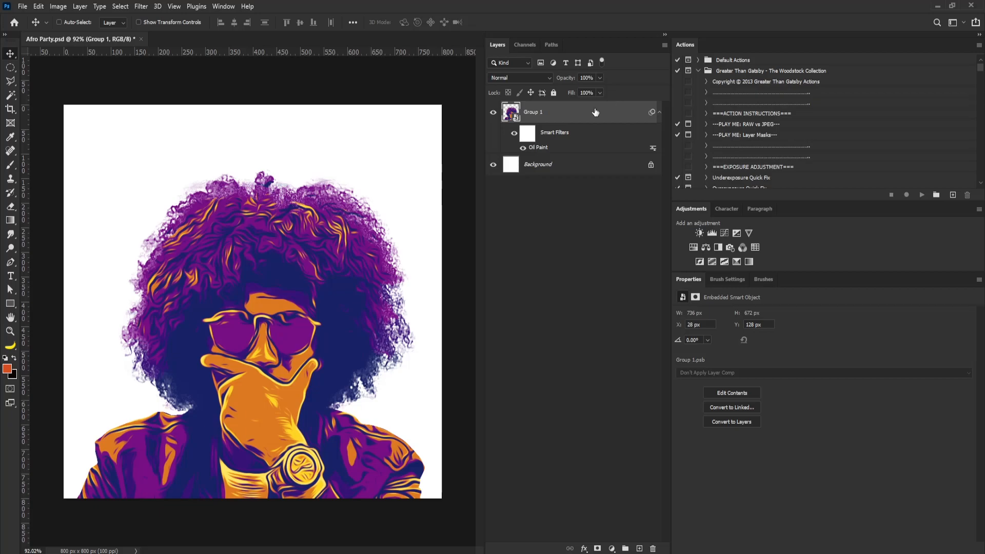
Rasterize the smart object layer and rename it Art
right_click(589, 114)
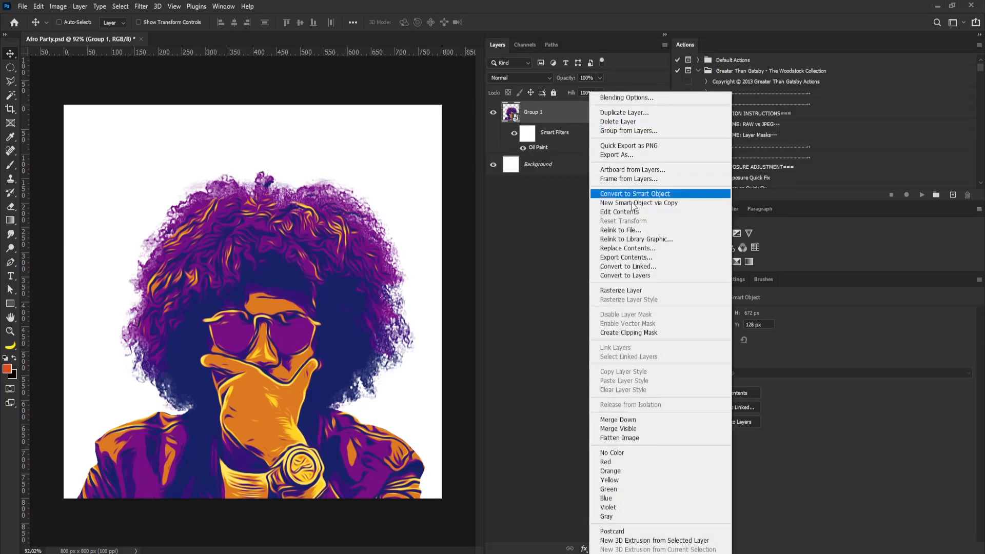
click(637, 294)
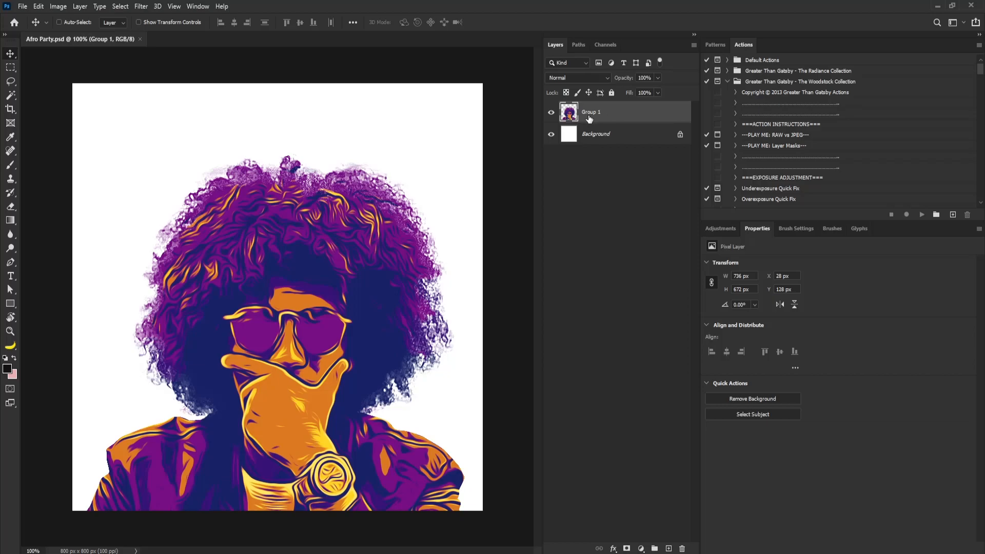
double_click(588, 113)
text(Art)
key(Return)
Select the dark blue tones with Color Range at fuzziness 70 by sampling the dark hair area
click(121, 8)
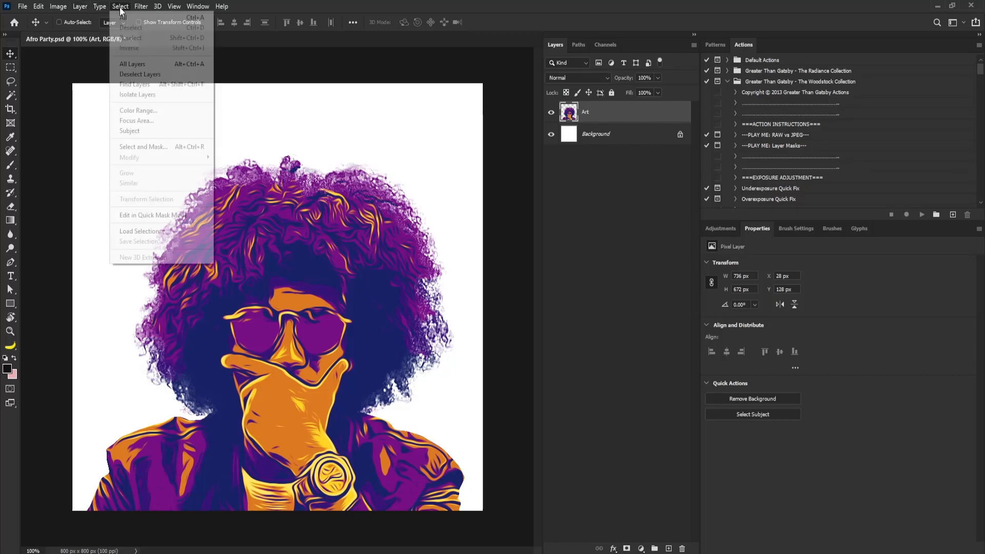
click(138, 110)
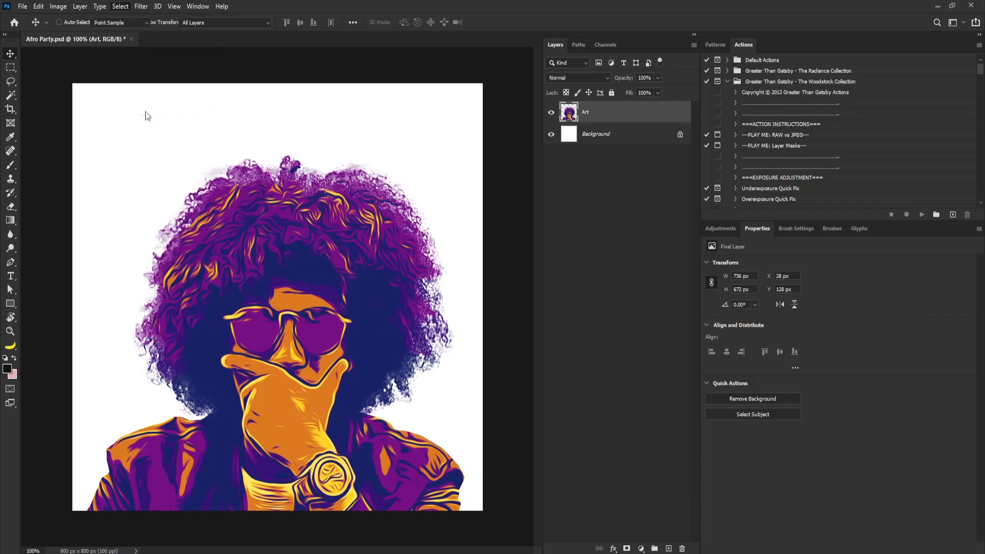
click(303, 271)
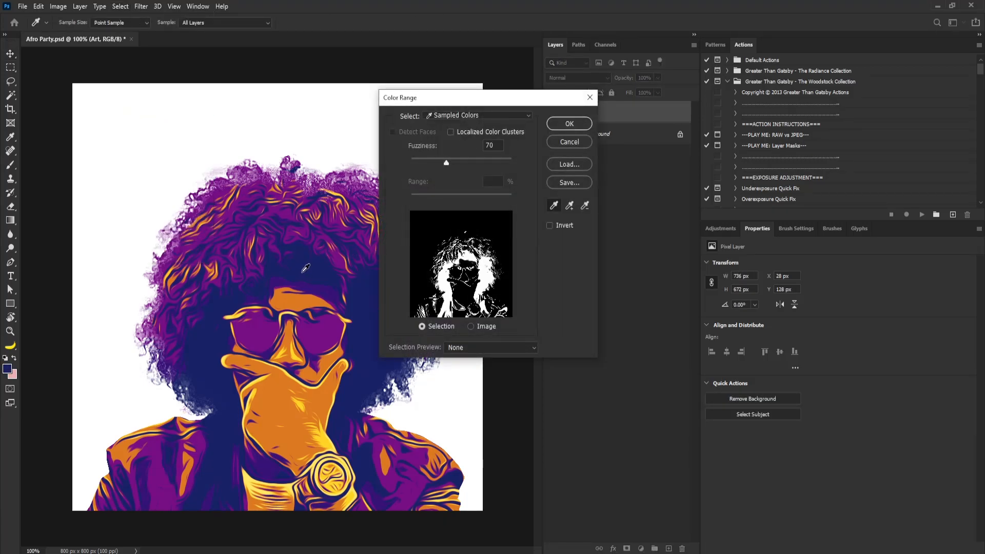
click(571, 124)
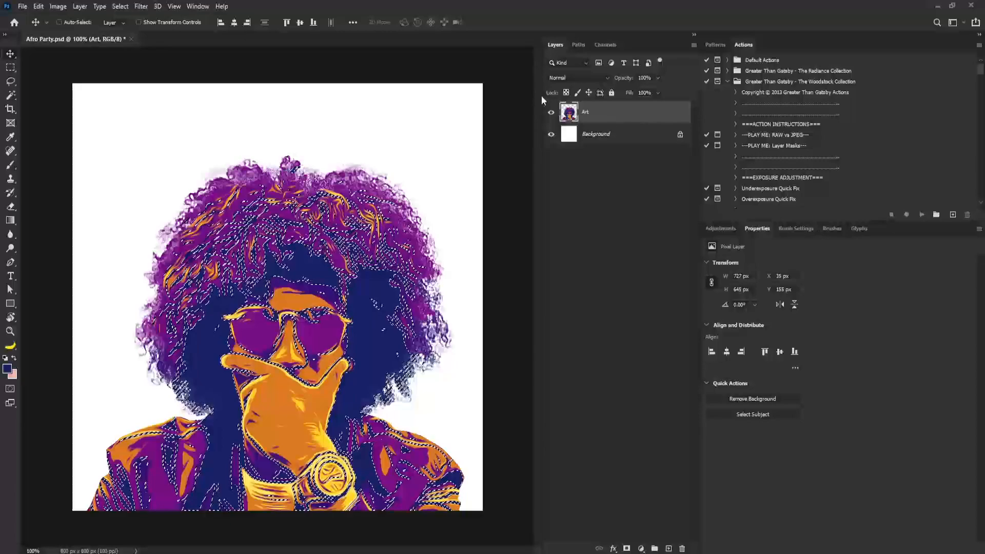
Convert the selection into a work path with a tolerance of 2.0 pixels
right_click(382, 233)
click(13, 70)
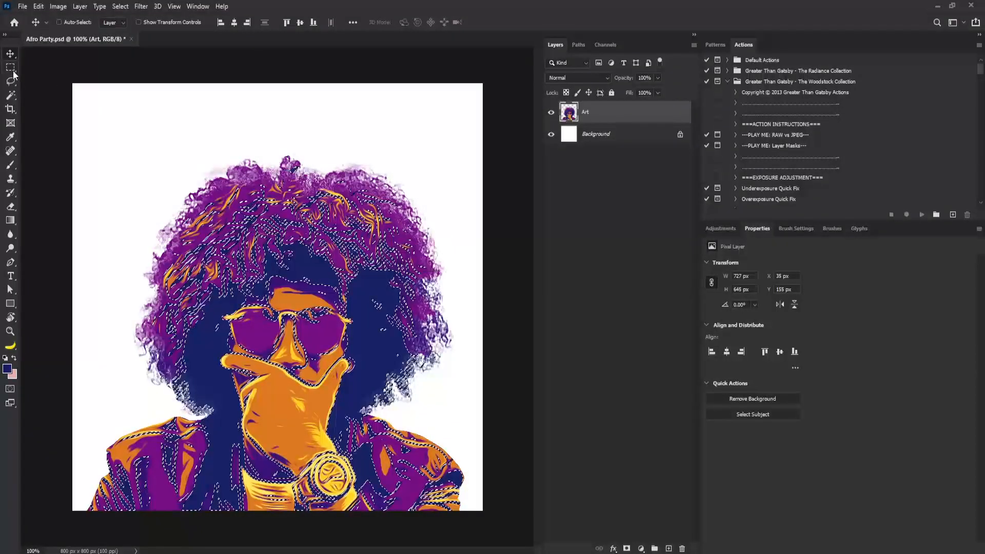
click(14, 71)
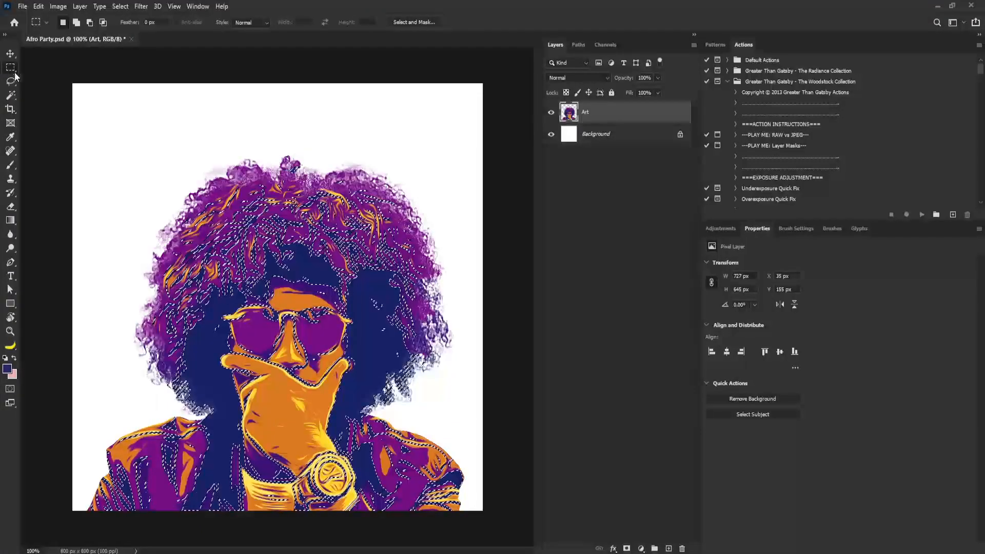
right_click(329, 217)
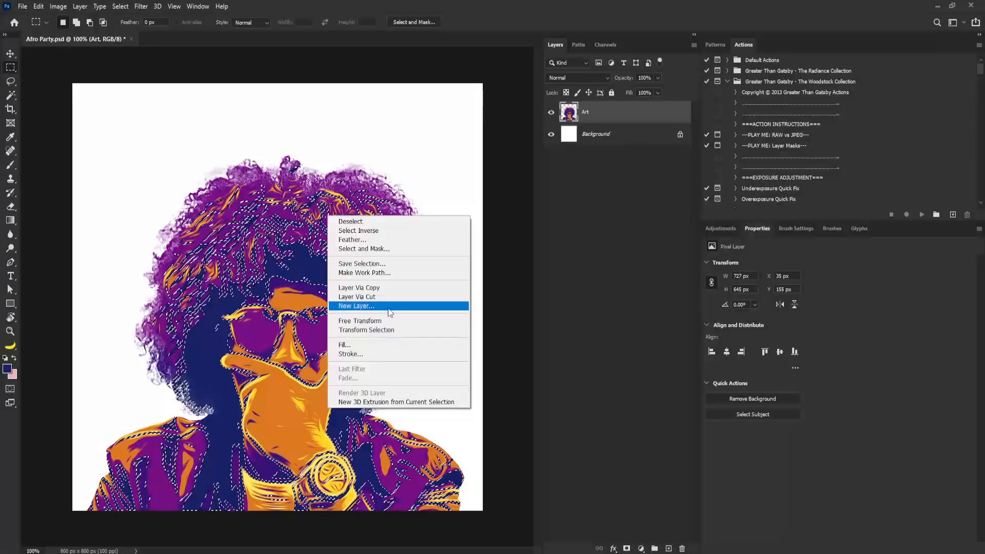
click(386, 274)
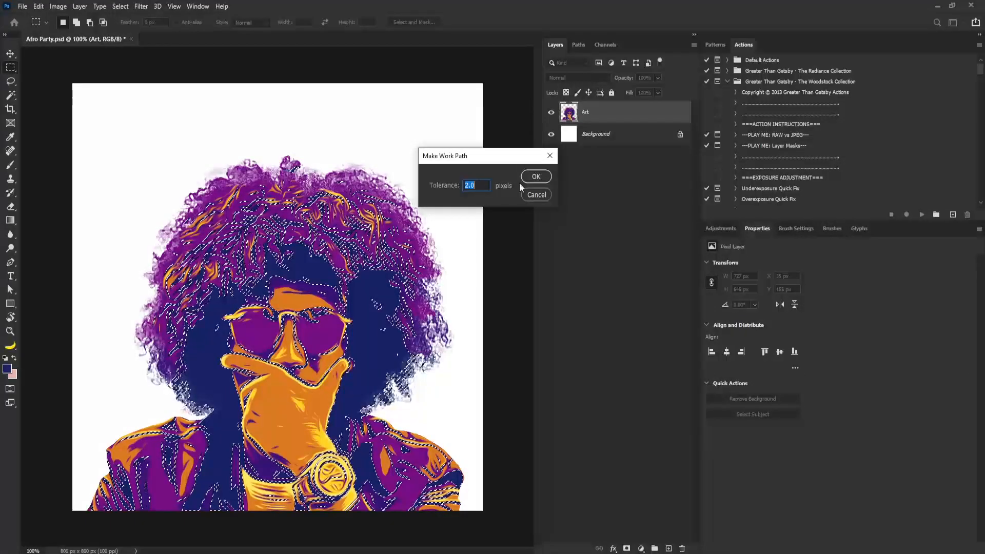
click(540, 177)
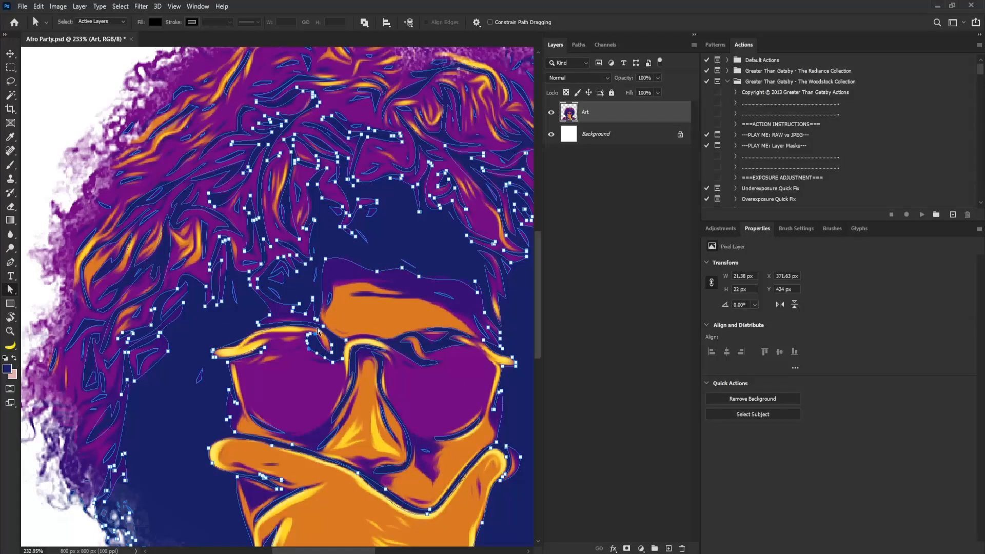
Create a Solid Color fill layer of 182165 shaped by the work path
click(376, 343)
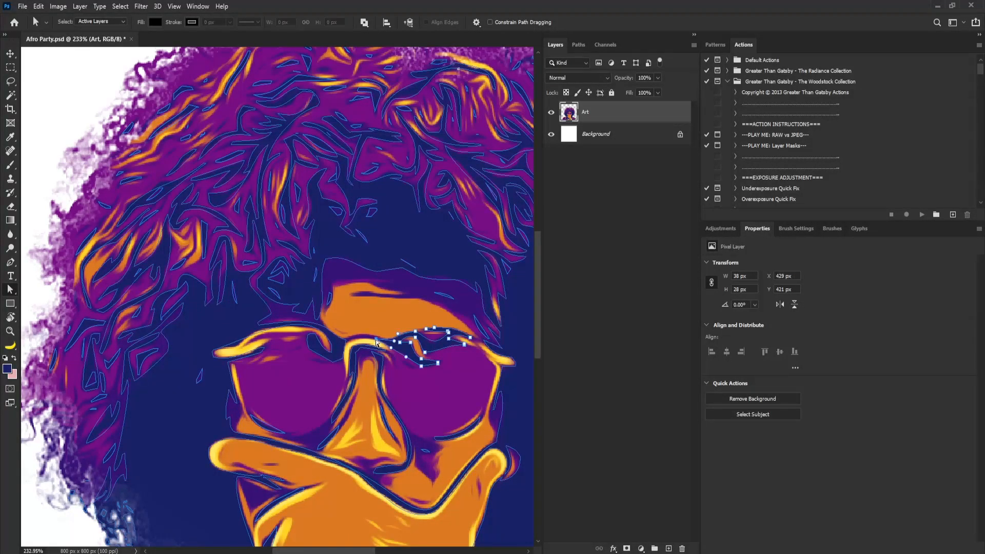
drag(379, 326, 384, 336)
drag(474, 232, 441, 251)
drag(466, 293, 404, 301)
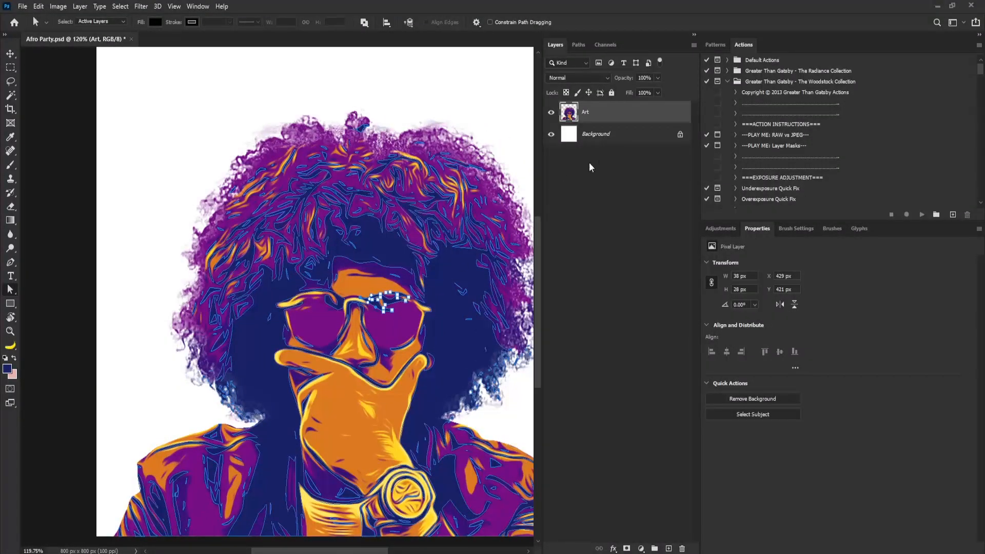
click(641, 548)
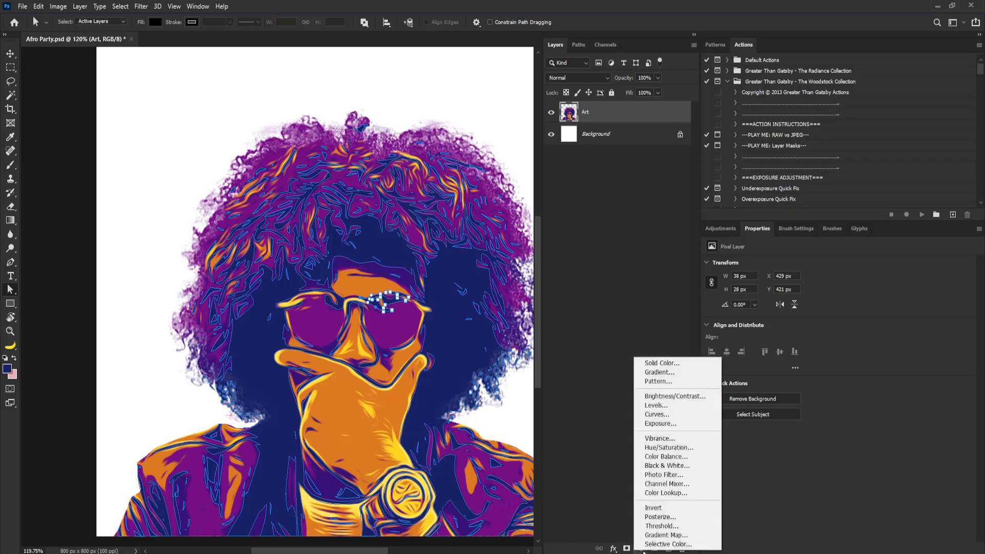
click(670, 363)
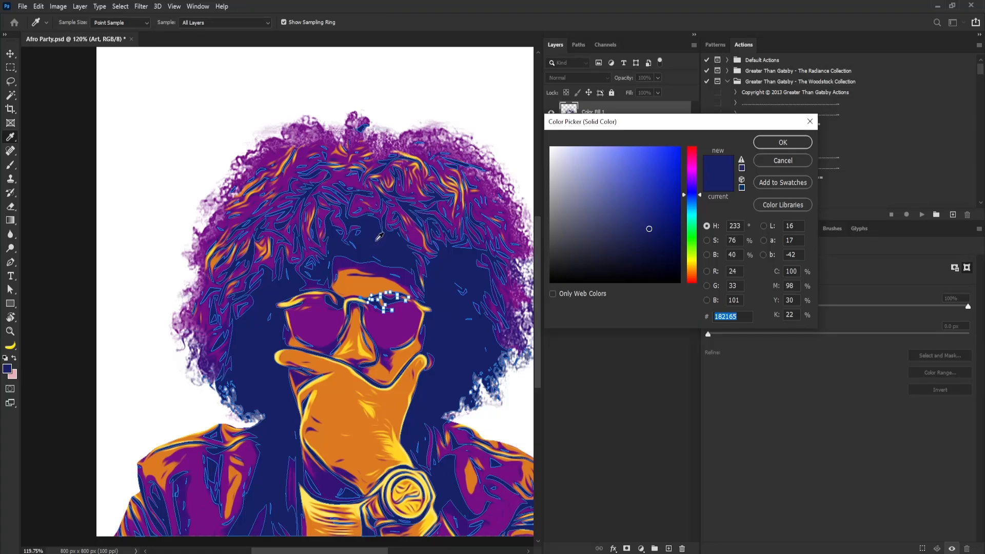
click(781, 143)
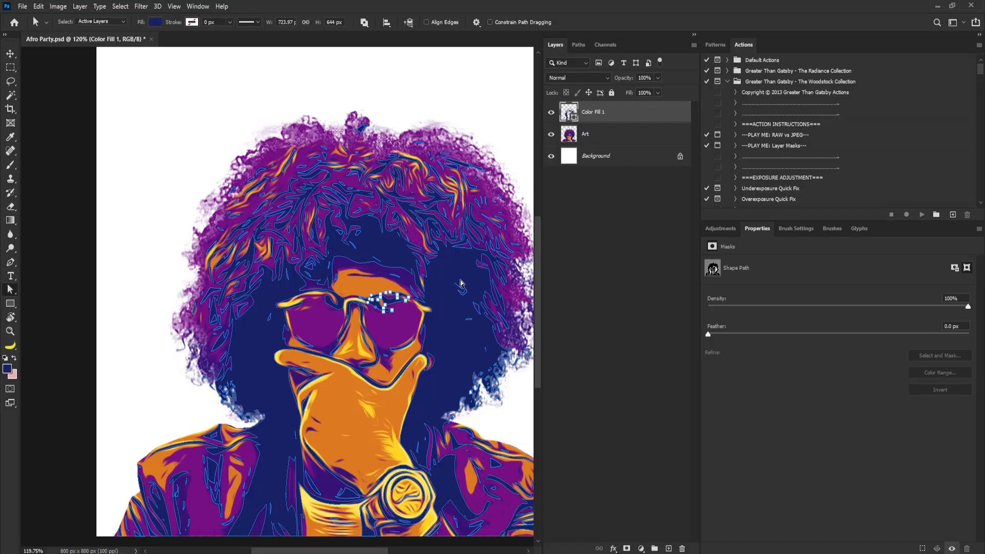
Toggle the Art layer's visibility to compare the outline fill layer alone
click(551, 134)
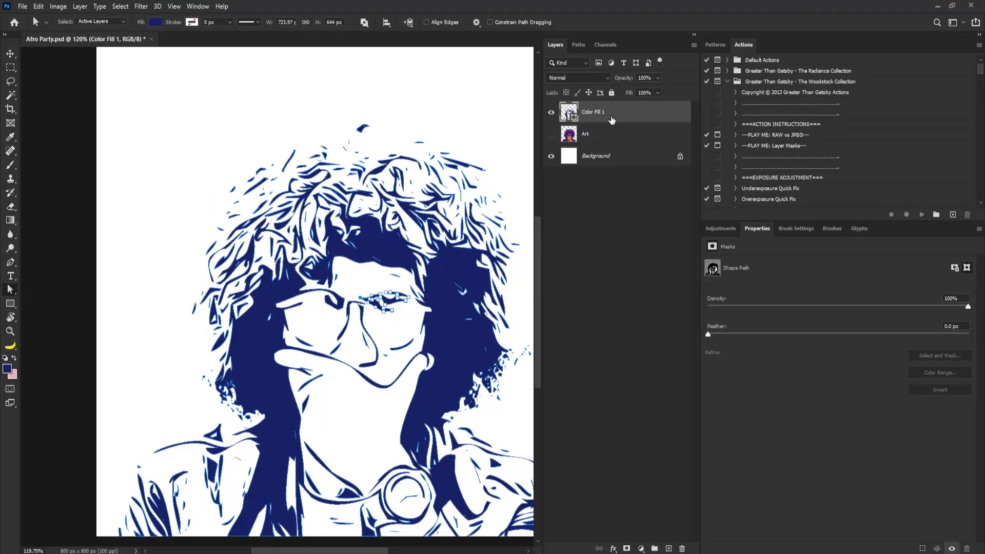
click(551, 135)
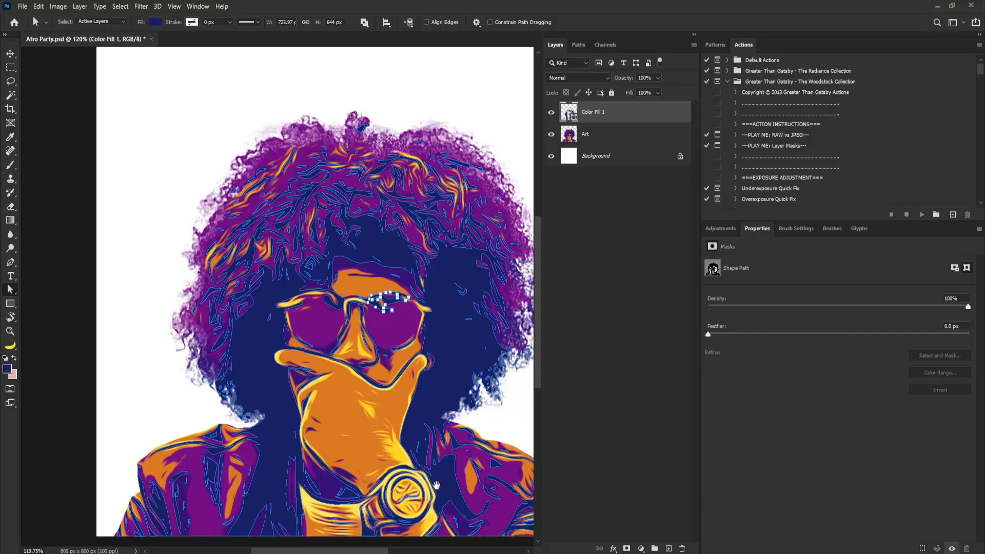
Add a new empty layer named Color above the Art layer
drag(302, 327, 357, 378)
click(605, 135)
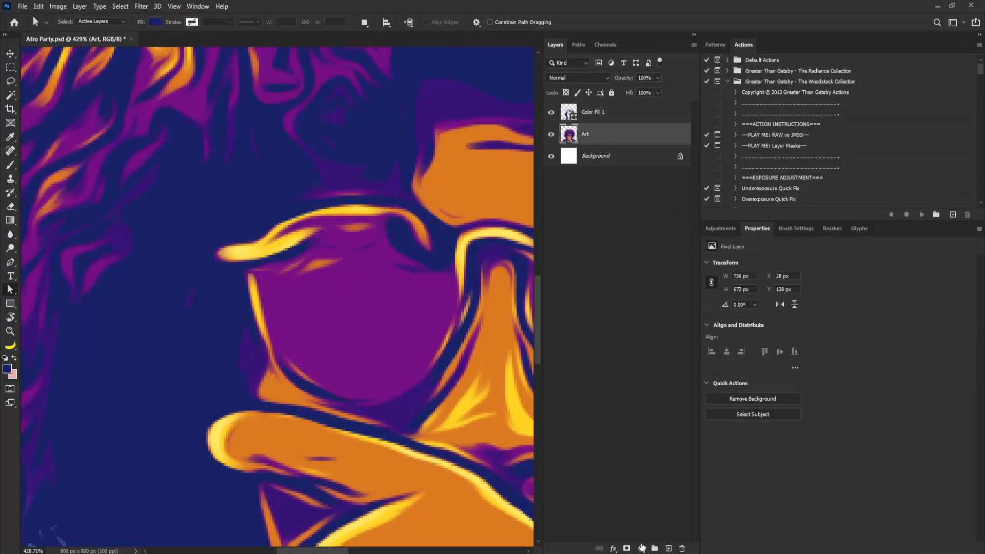
click(667, 549)
double_click(595, 135)
key(Return)
Draw a closed Pen tool shape of about 104 × 90 px over the left sunglass lens in Shape mode
key(p)
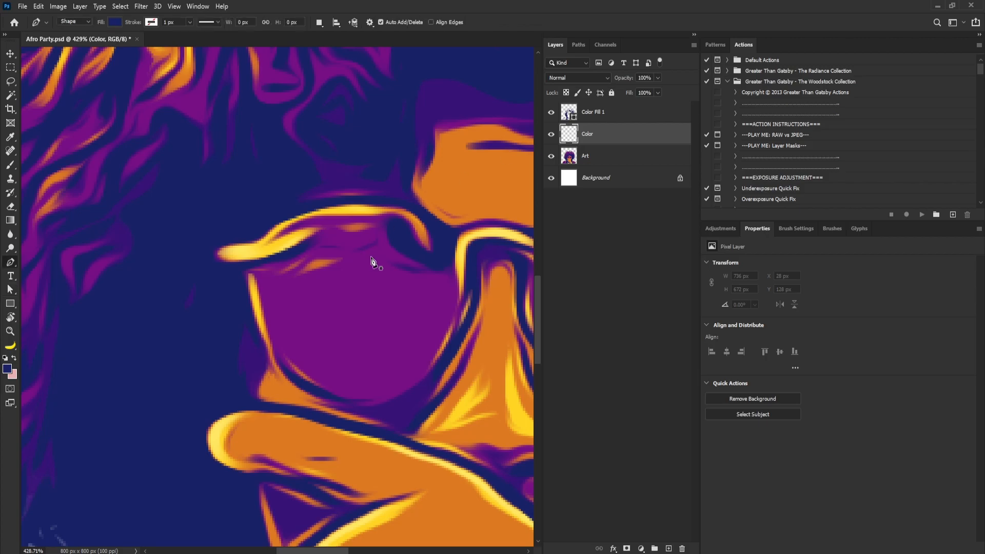
click(303, 206)
drag(251, 238, 249, 268)
key(ctrl+z)
click(85, 20)
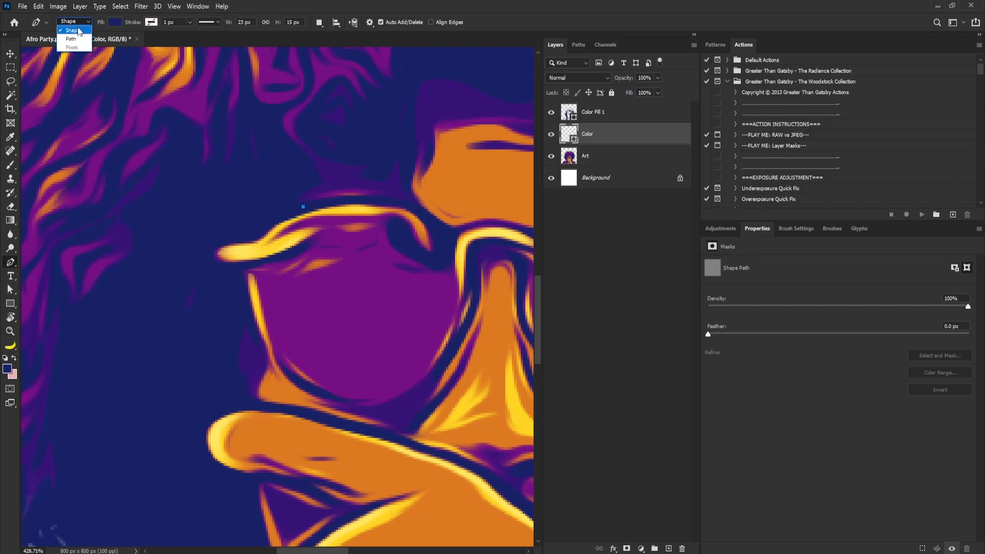
click(78, 34)
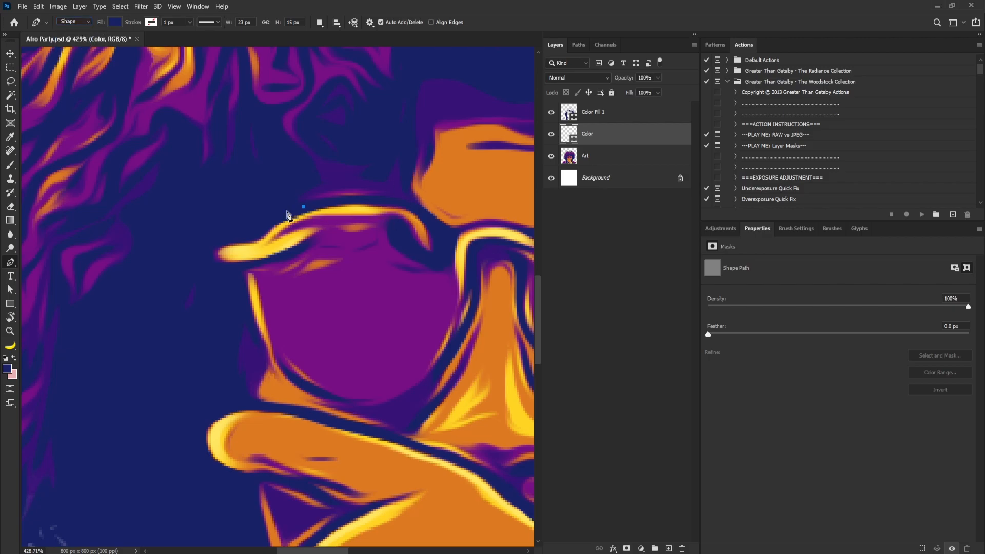
drag(244, 277, 248, 332)
drag(365, 405, 432, 401)
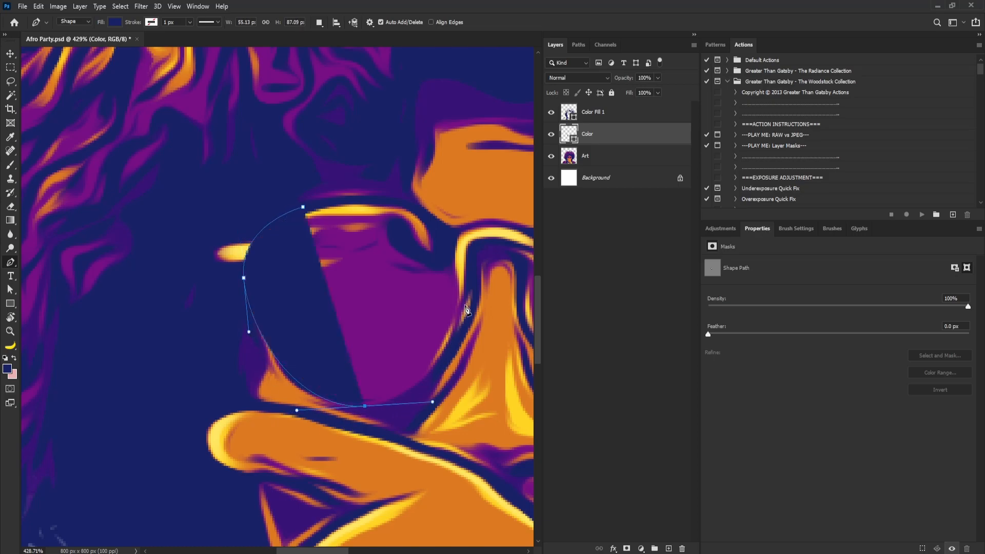
drag(472, 289, 468, 265)
drag(428, 216, 407, 211)
drag(303, 206, 213, 224)
drag(402, 334, 172, 330)
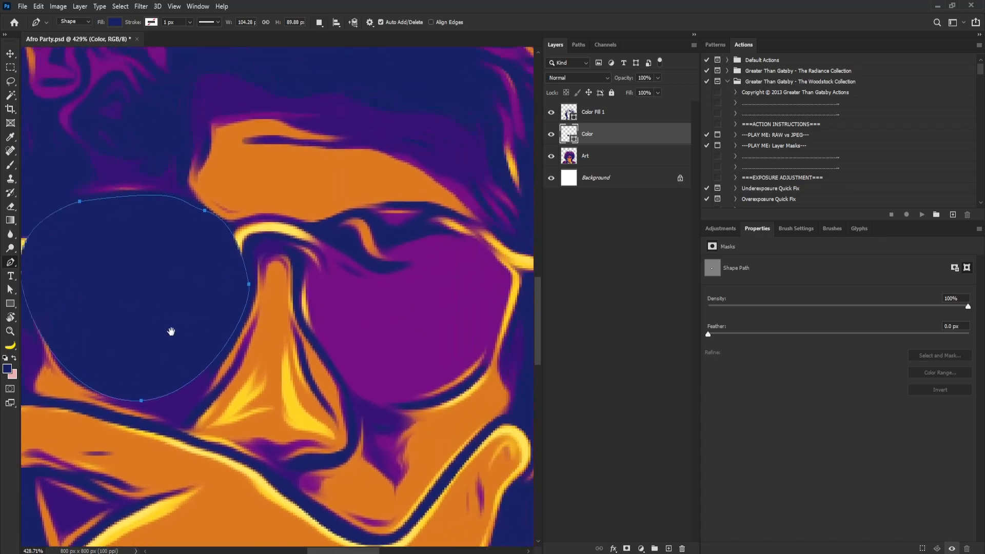
drag(322, 328, 337, 329)
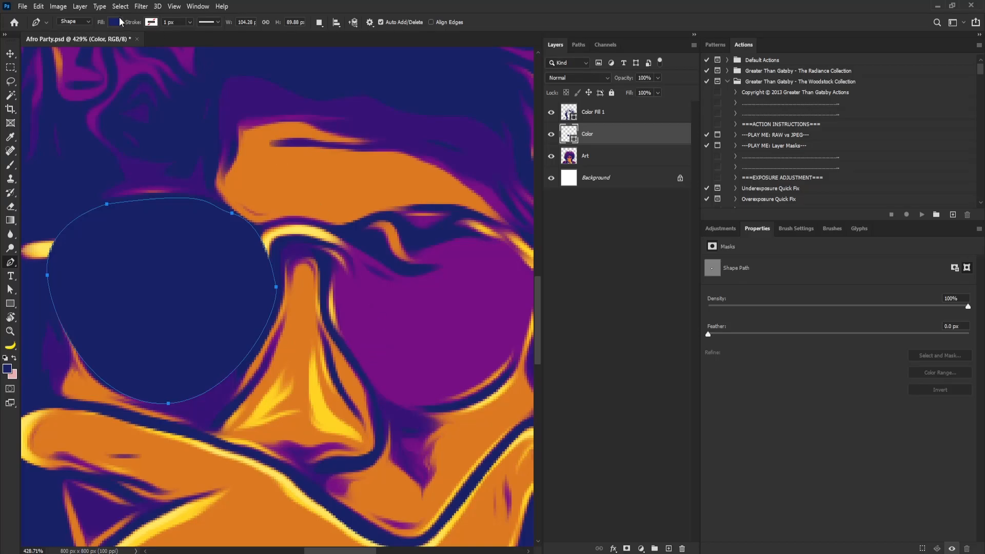
Set the left lens shape's fill color to a light blue, hex 3588f9
click(115, 22)
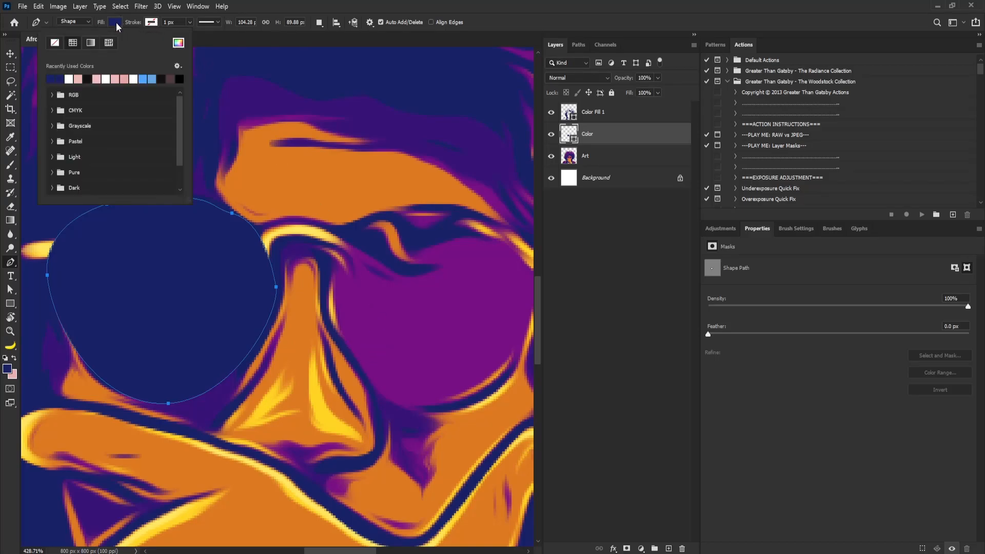
click(149, 77)
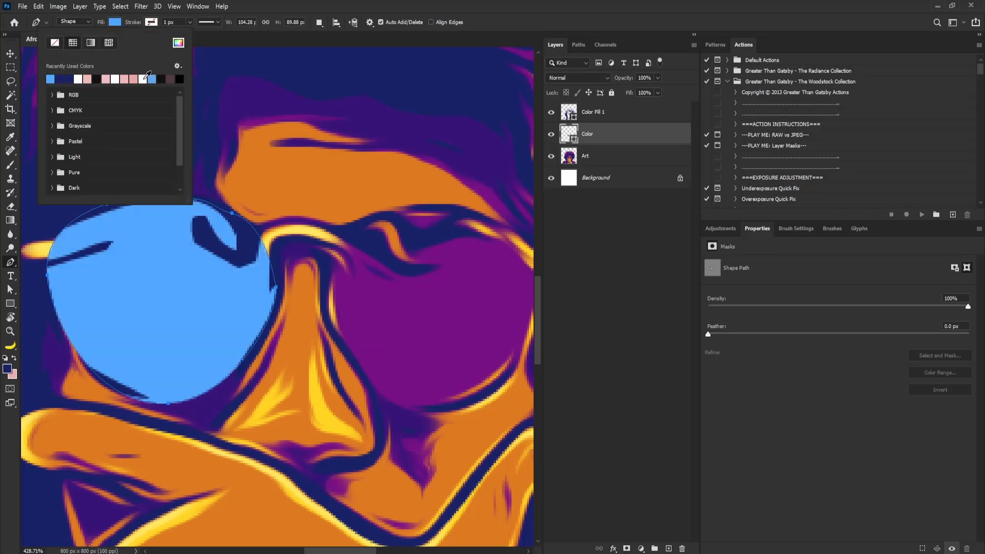
click(178, 43)
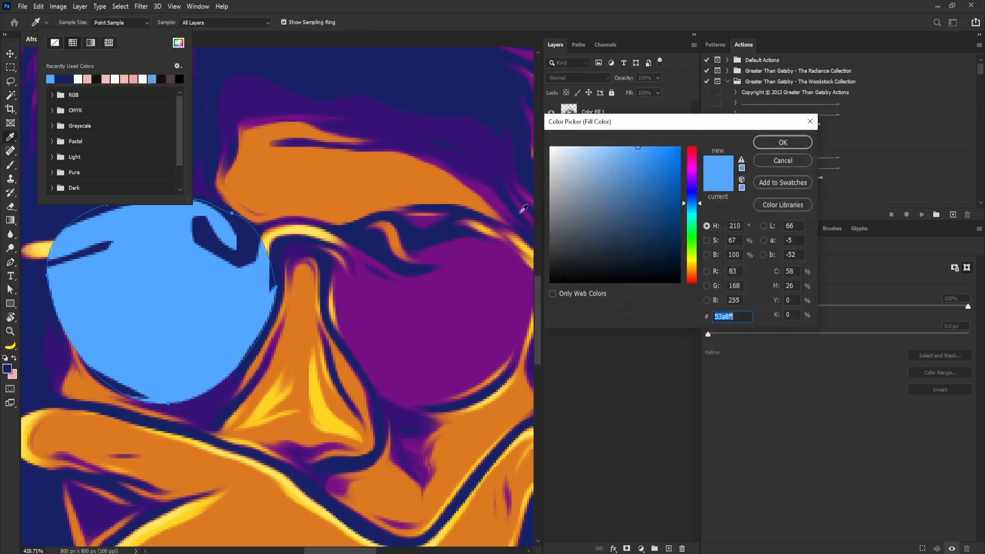
click(651, 150)
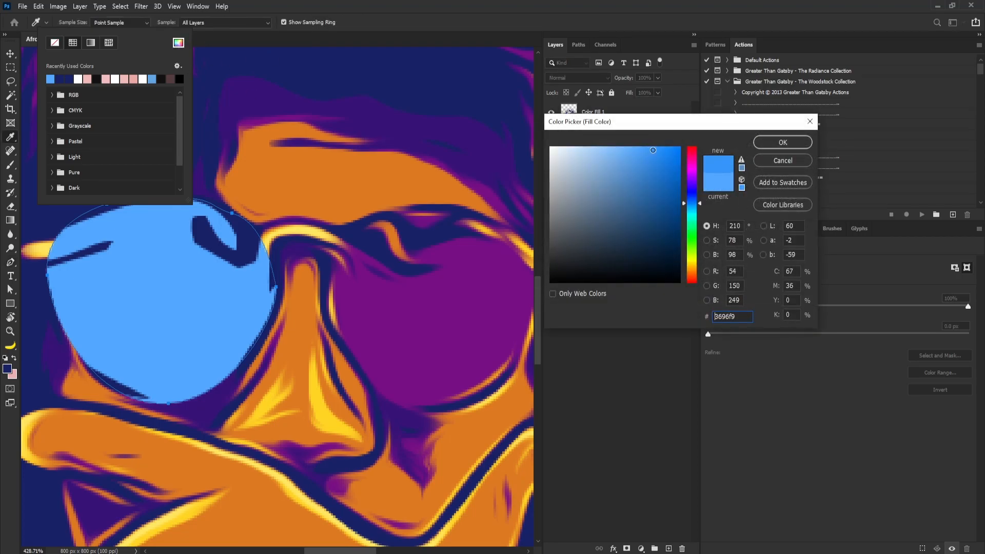
click(700, 203)
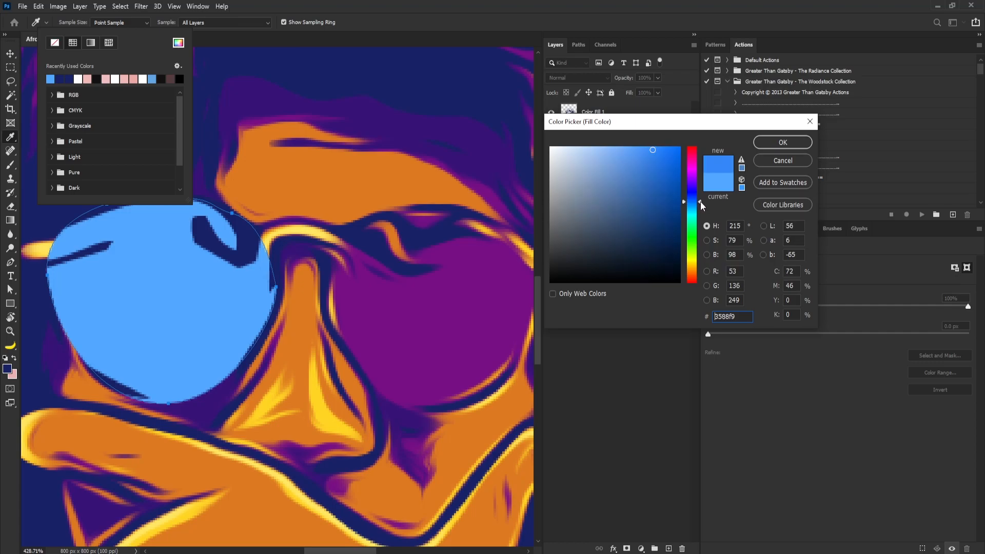
click(783, 143)
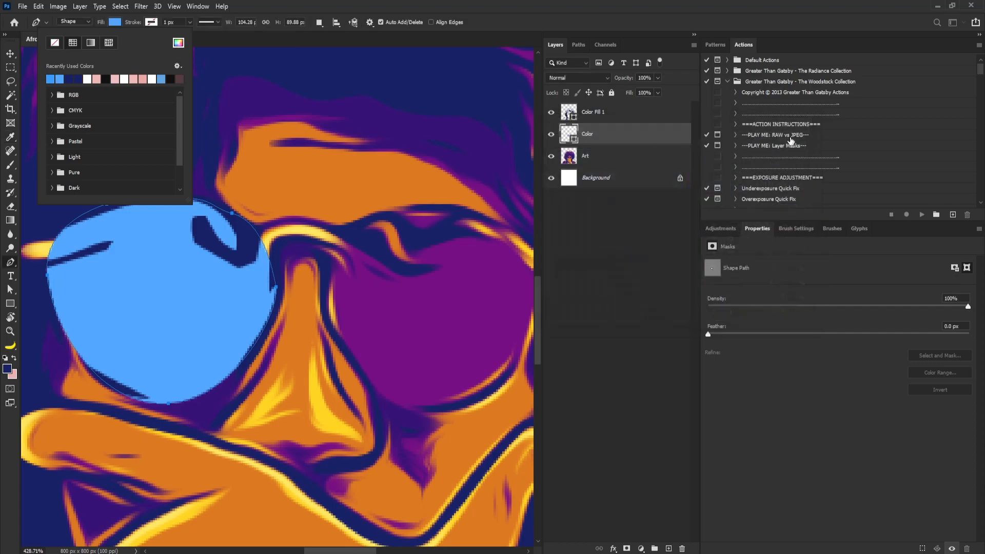
click(280, 5)
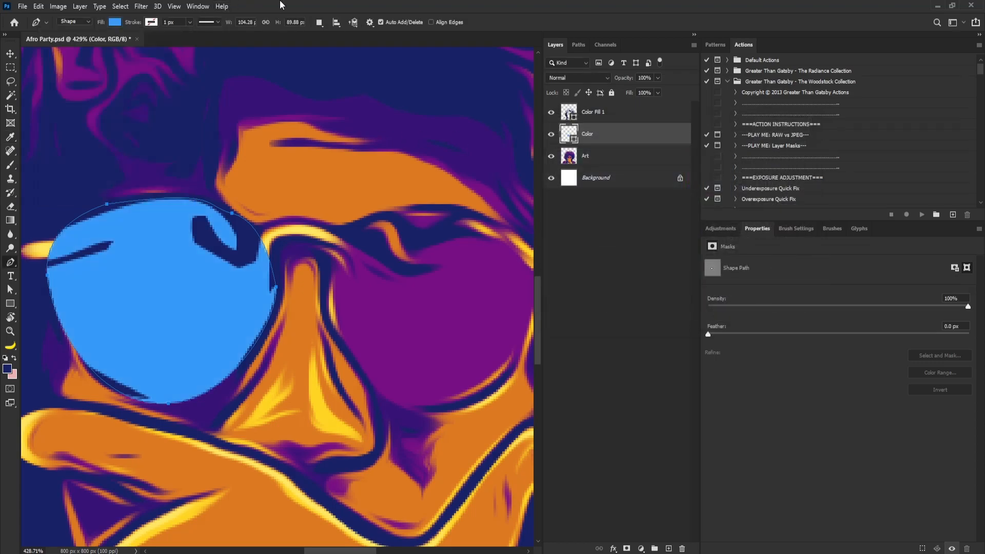
Draw a closed Pen shape of about 98 × 91 px over the right sunglass lens
drag(345, 294, 255, 274)
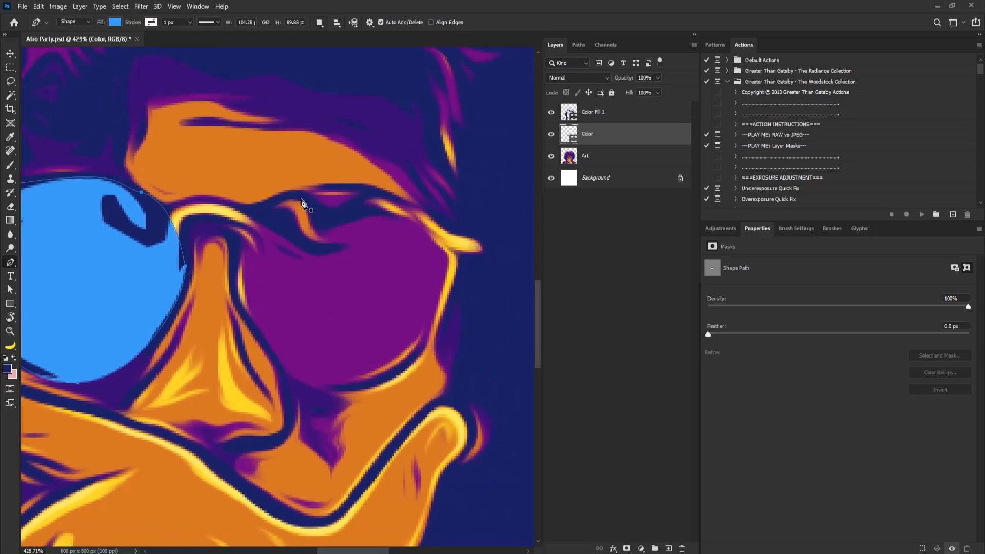
click(349, 185)
drag(269, 206, 237, 227)
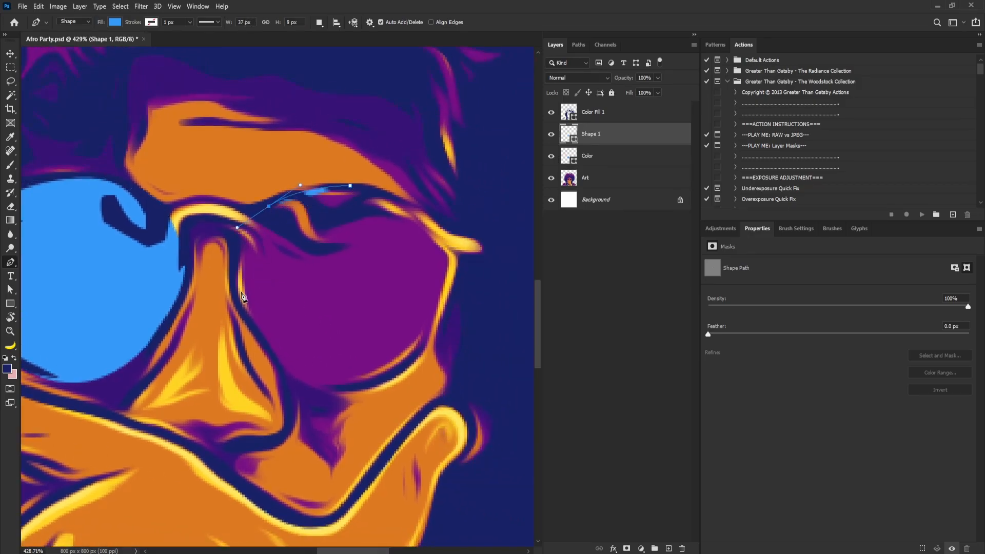
drag(249, 316, 276, 367)
drag(389, 382, 423, 354)
drag(449, 265, 438, 228)
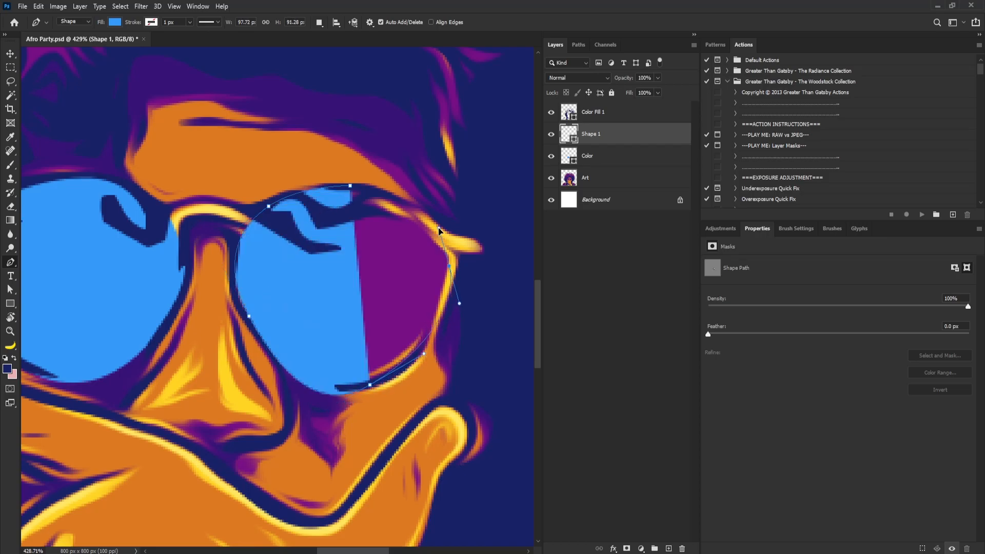
click(351, 186)
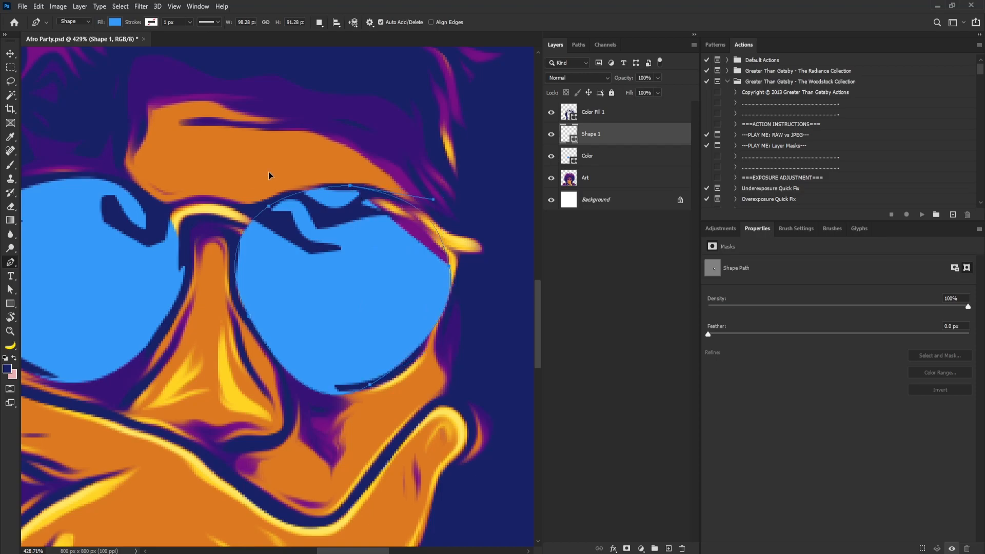
Draw a closed Pen shape of about 56 × 59 px over the watch face and fill it red
scroll(382, 207, down, 8)
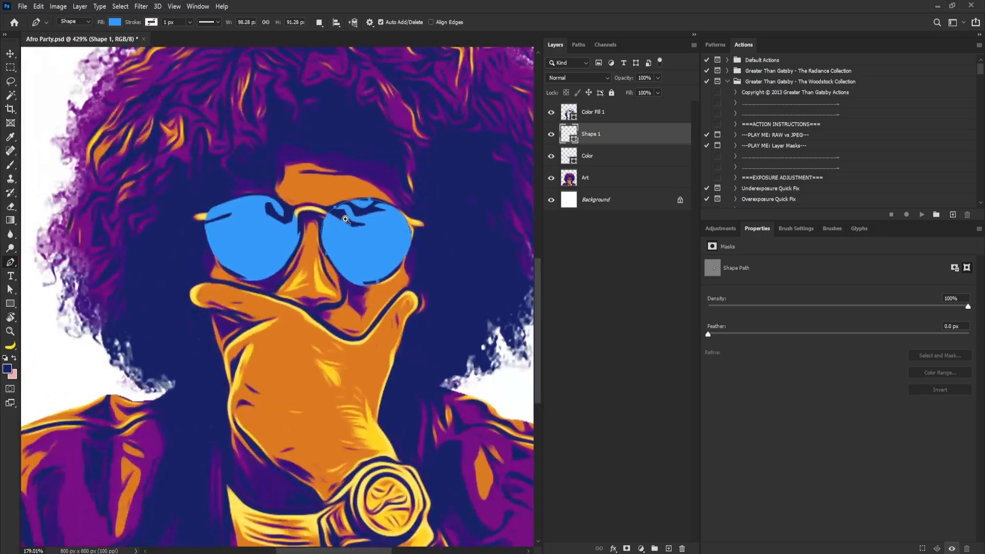
scroll(382, 207, up, 1)
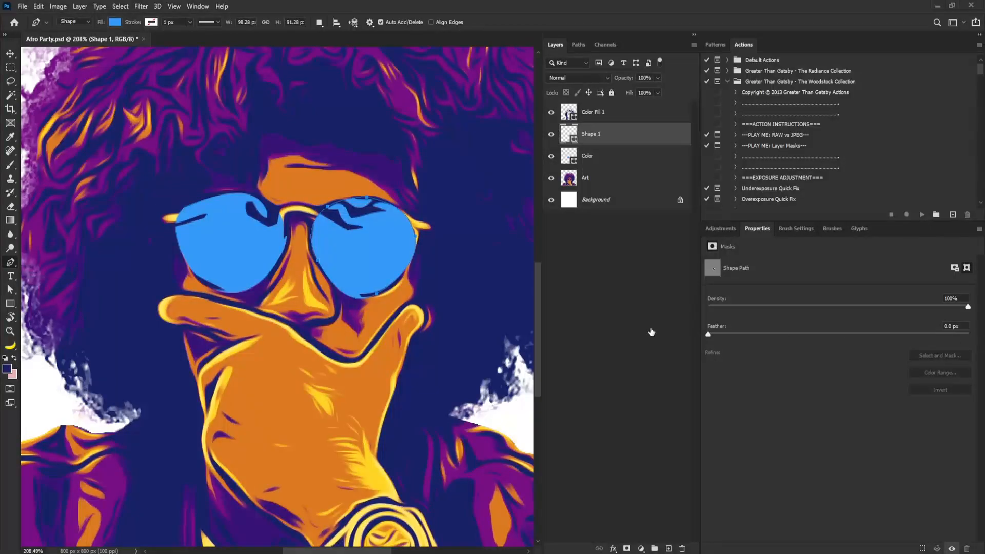
drag(409, 361, 403, 330)
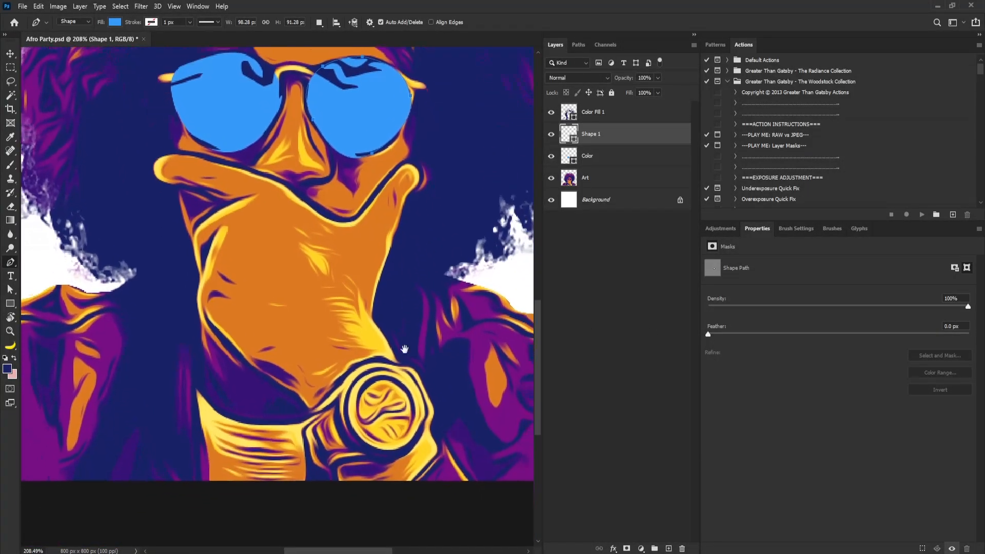
scroll(371, 385, up, 4)
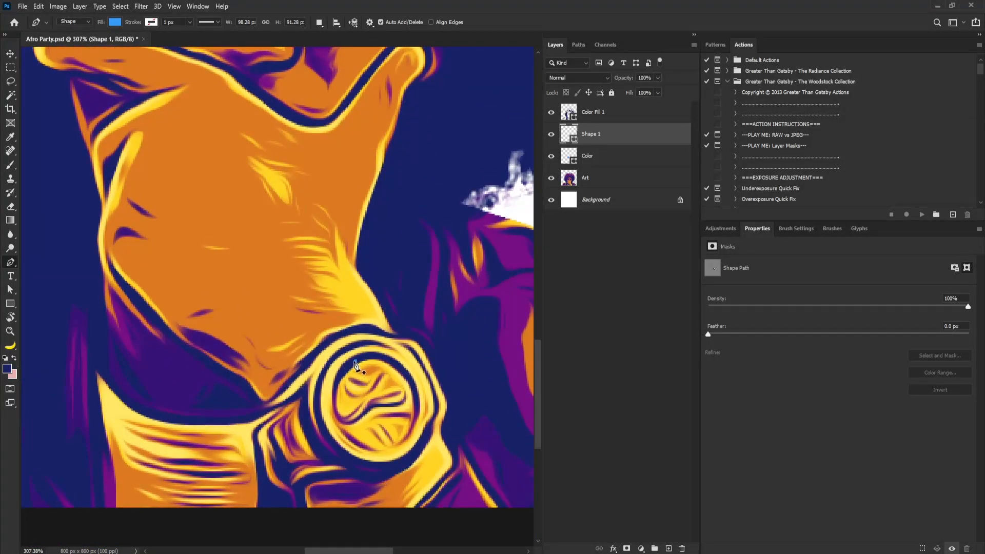
click(356, 361)
drag(332, 401, 330, 420)
drag(378, 453, 408, 452)
drag(424, 416, 413, 374)
drag(355, 362, 319, 379)
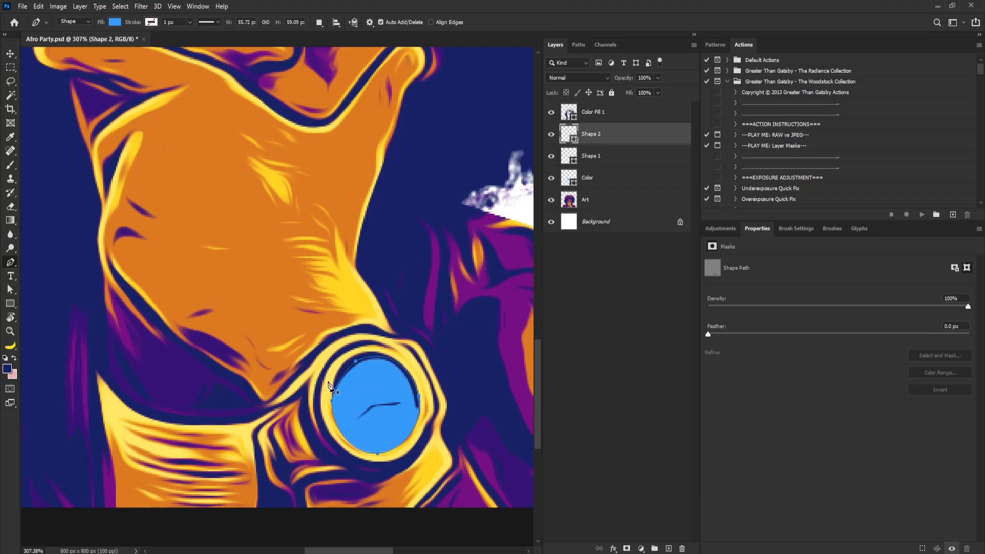
click(7, 368)
click(303, 243)
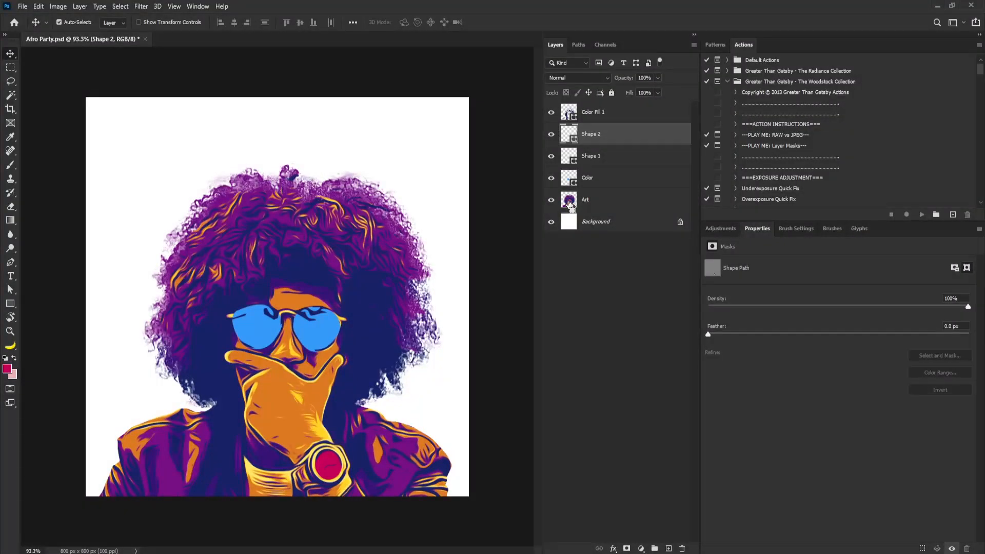
Load the Art layer's pixels as a selection and select the Background layer
ctrl+click(570, 202)
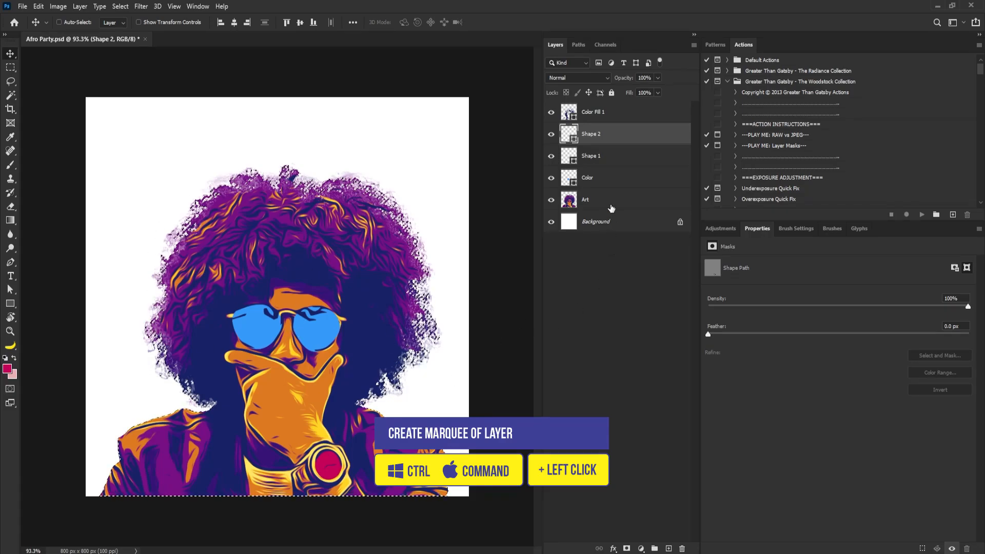
click(611, 202)
click(610, 221)
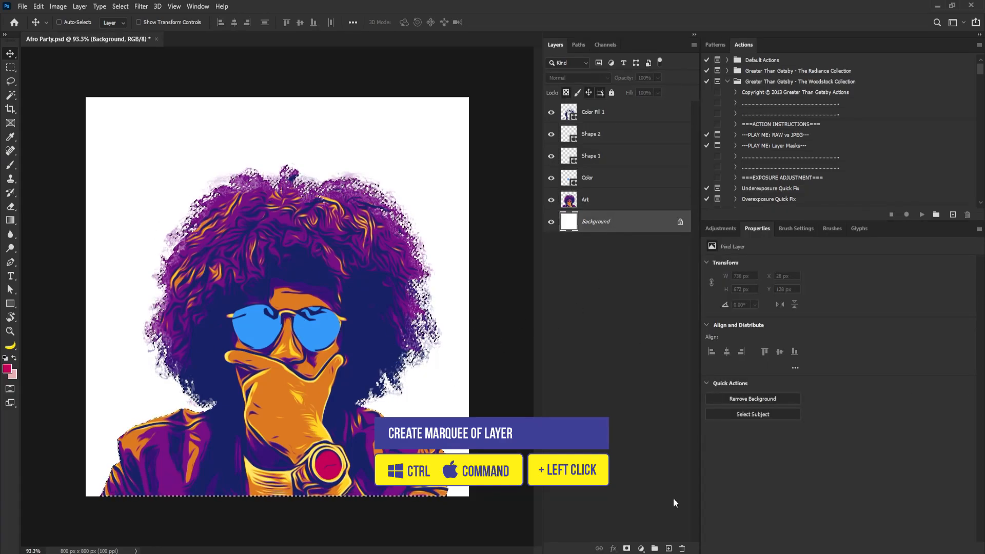
Create a new layer named Outline above the Background layer
alt+click(668, 549)
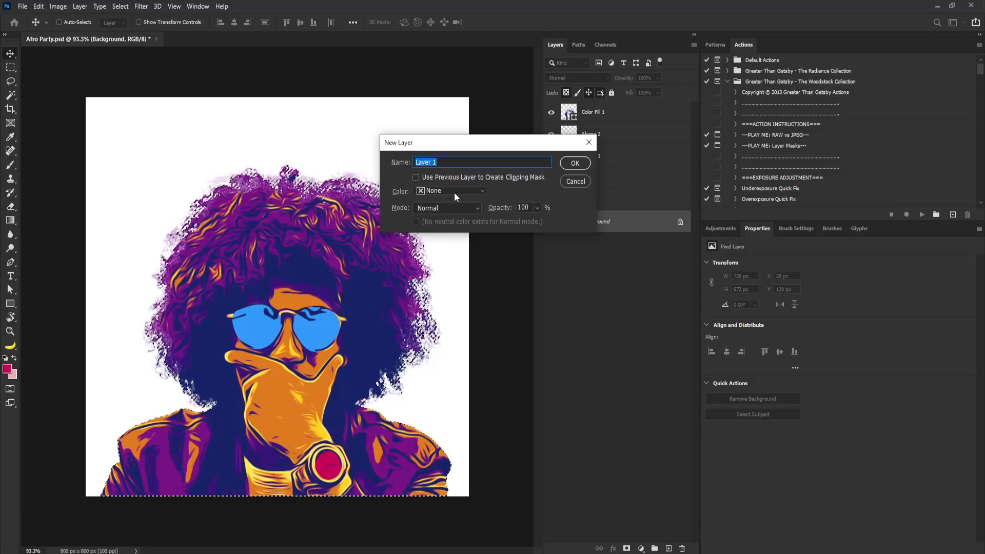
text(O)
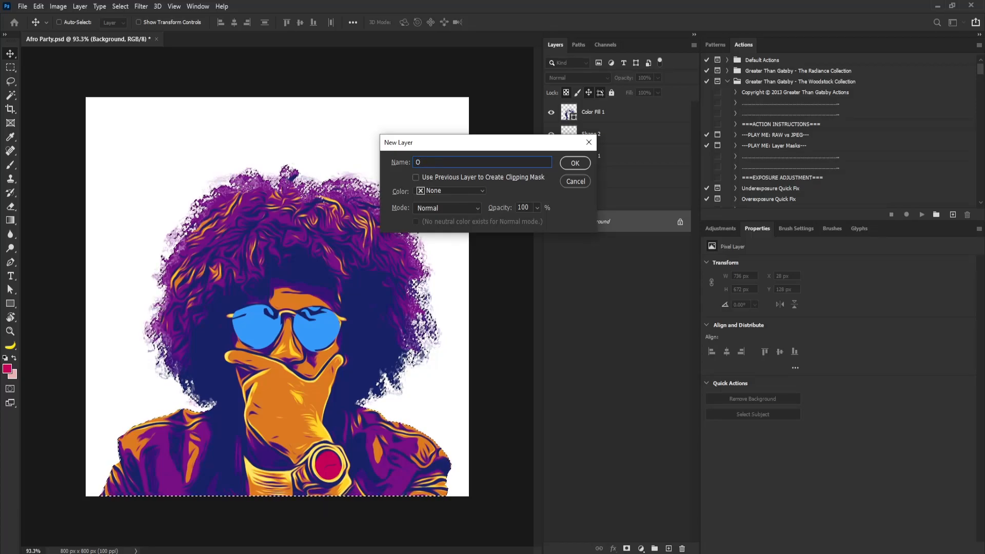
text(utlib)
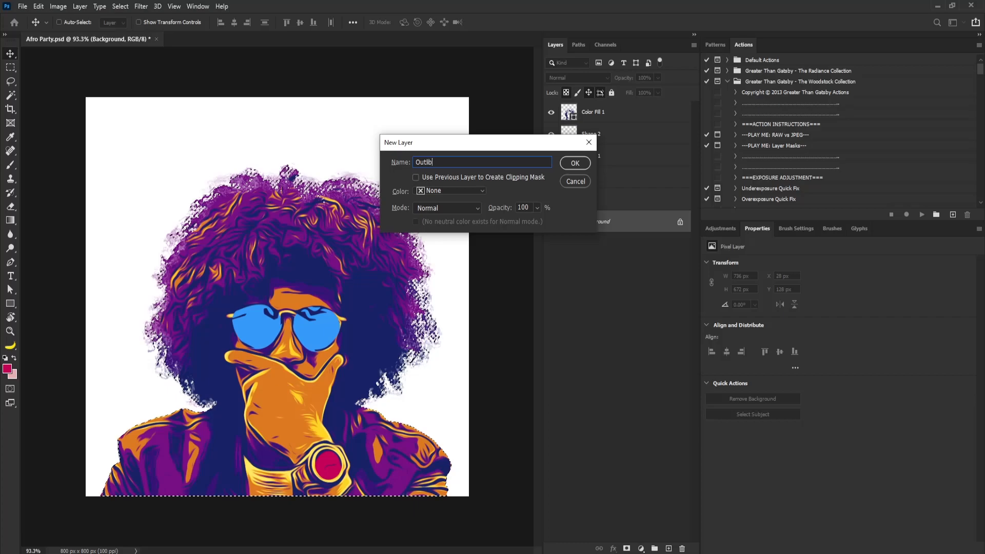
key(BackSpace)
text(ne)
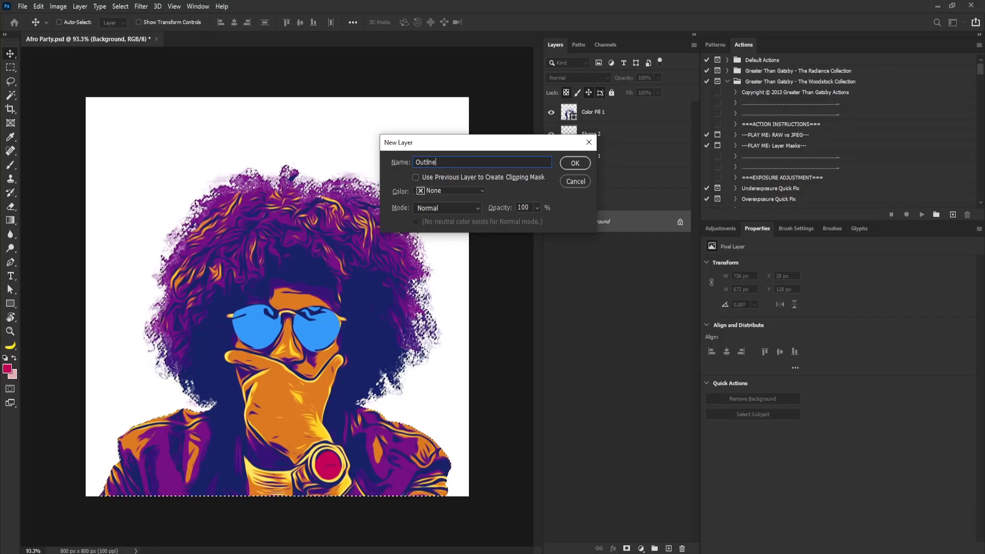
key(Return)
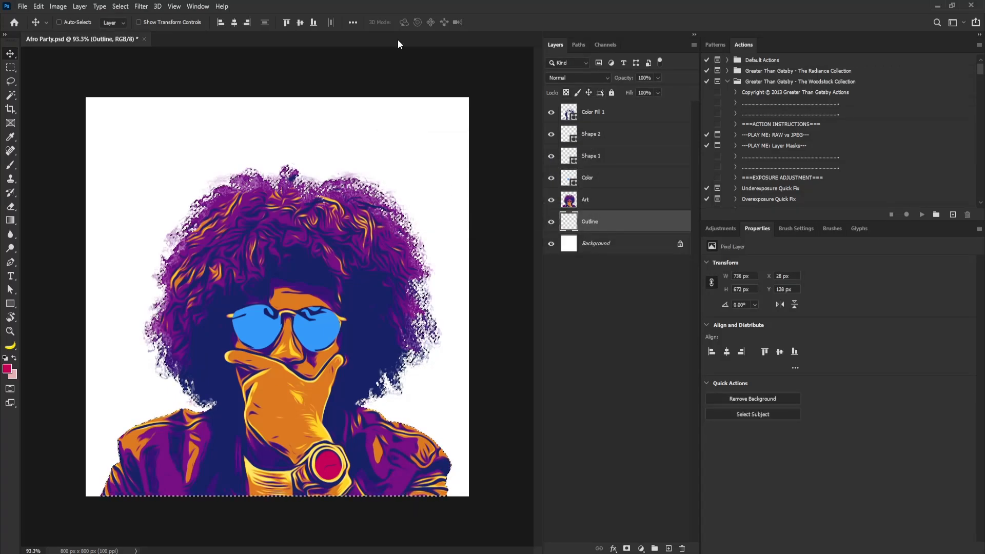
Expand the selection by 5 pixels
click(120, 6)
mouse_move(195, 162)
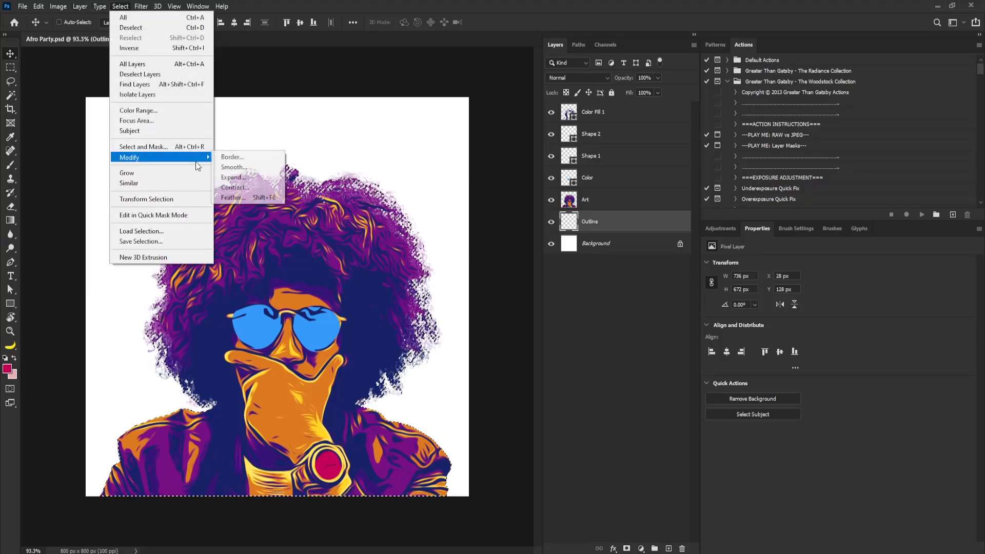
click(253, 177)
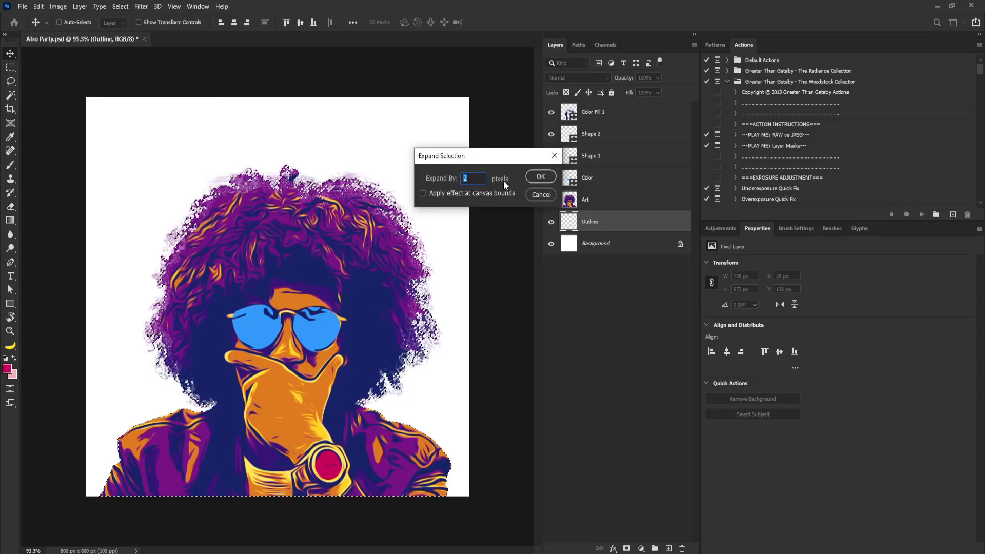
text(5)
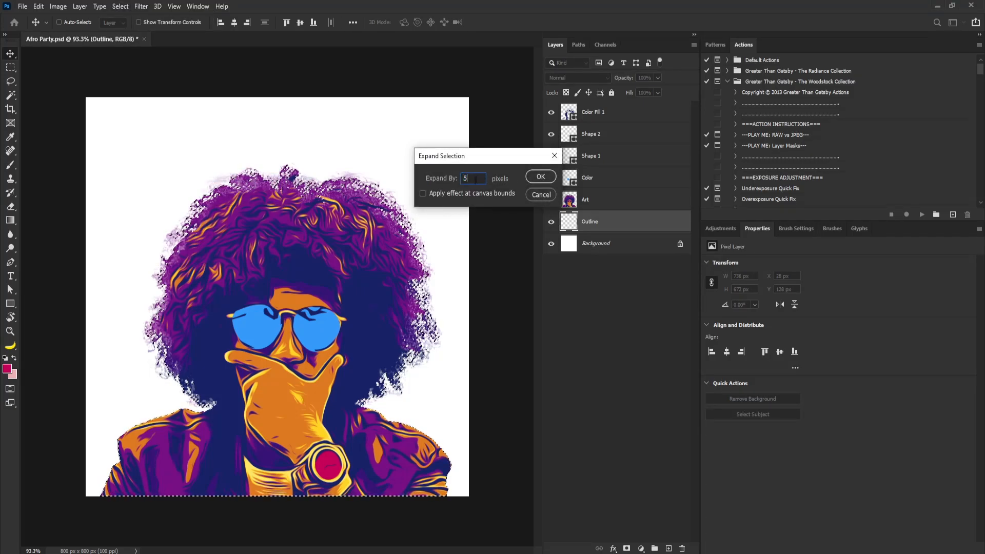
click(539, 177)
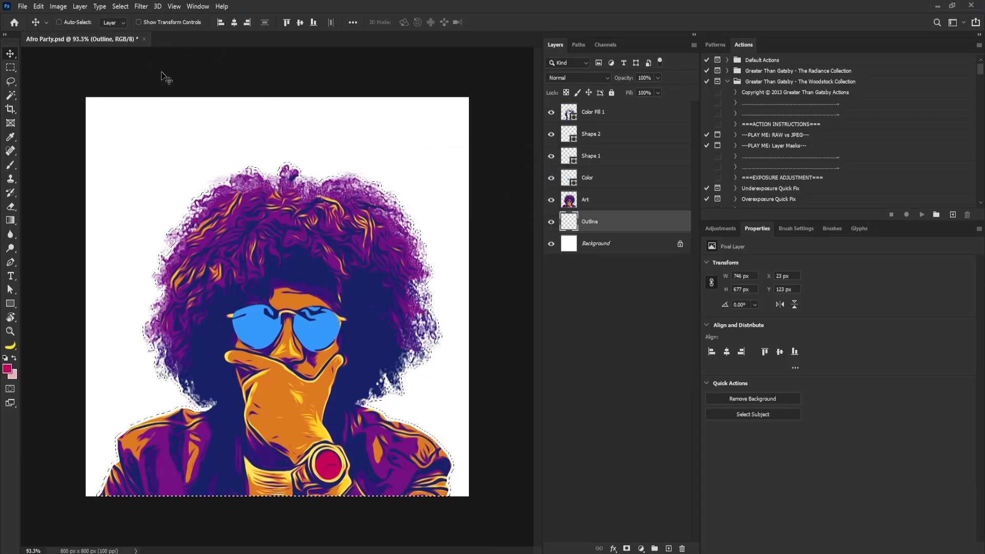
Smooth the selection with a sample radius of 8 pixels
click(120, 6)
mouse_move(153, 157)
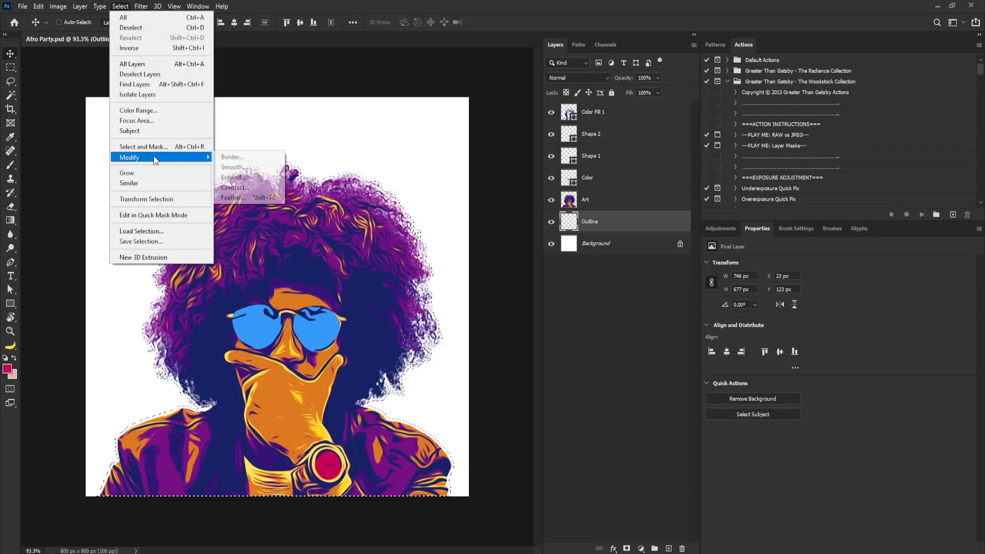
click(254, 168)
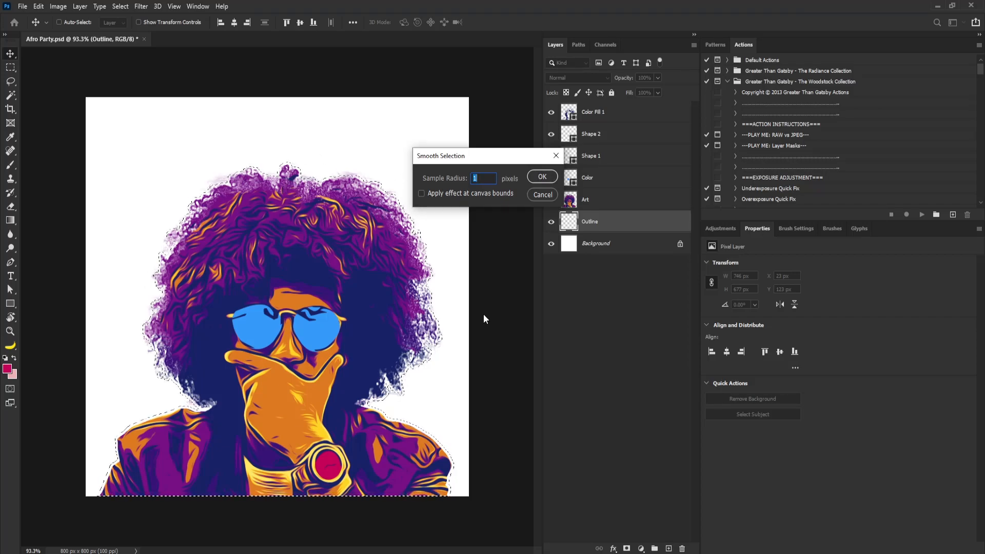
text(8)
click(541, 178)
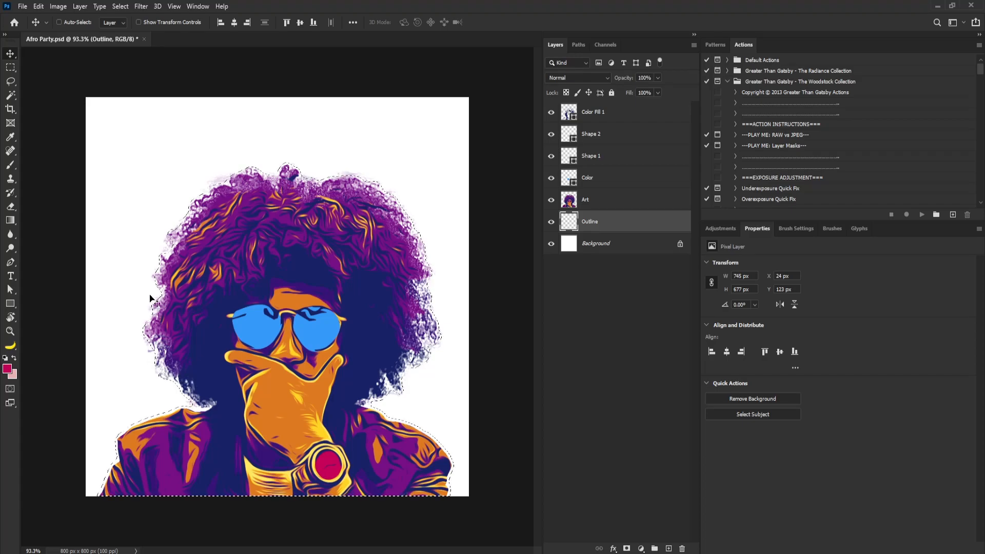
Smooth the selection once more with a sample radius of 8 pixels
click(143, 6)
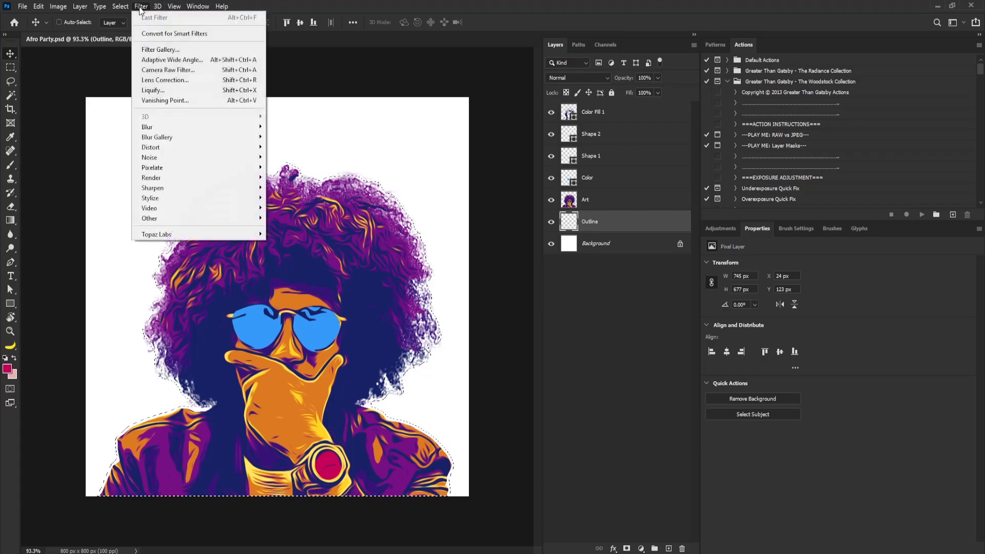
mouse_move(163, 157)
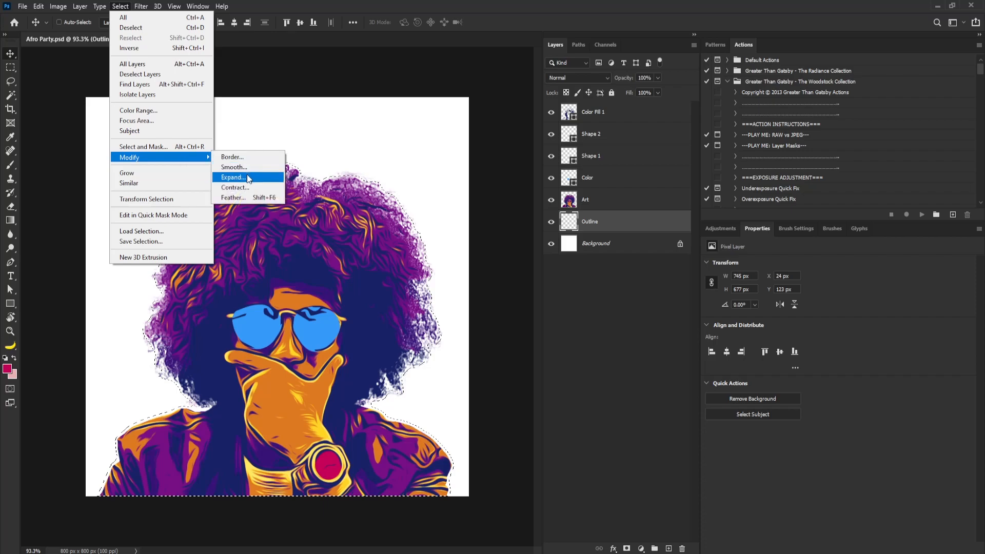
click(245, 167)
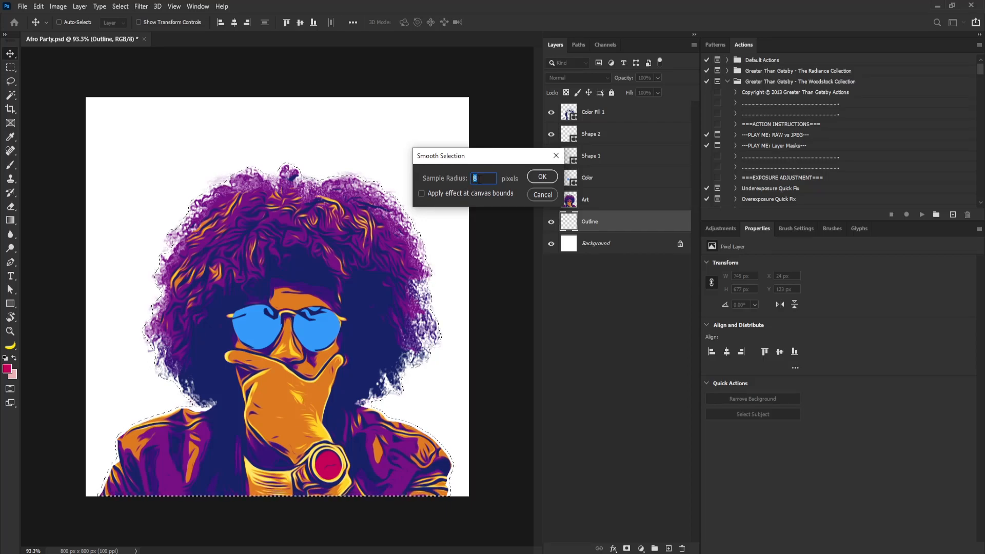
click(541, 178)
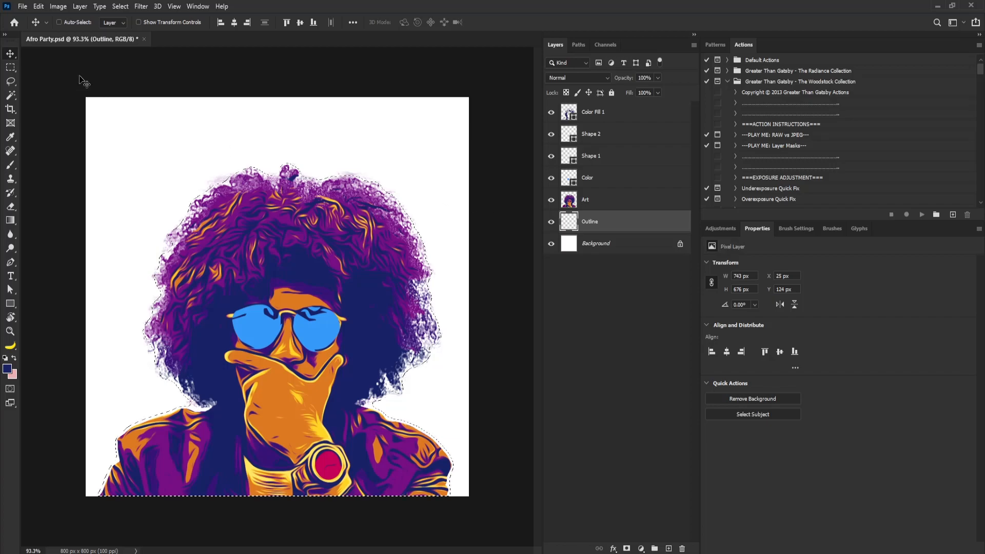
Convert the smoothed selection into a work path with a tolerance of 2.0 pixels
click(14, 68)
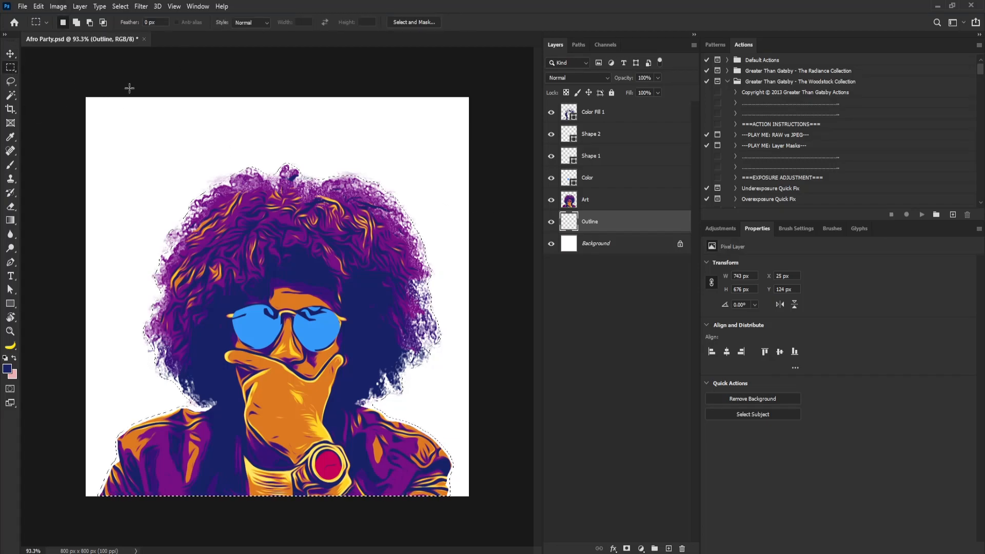
right_click(308, 192)
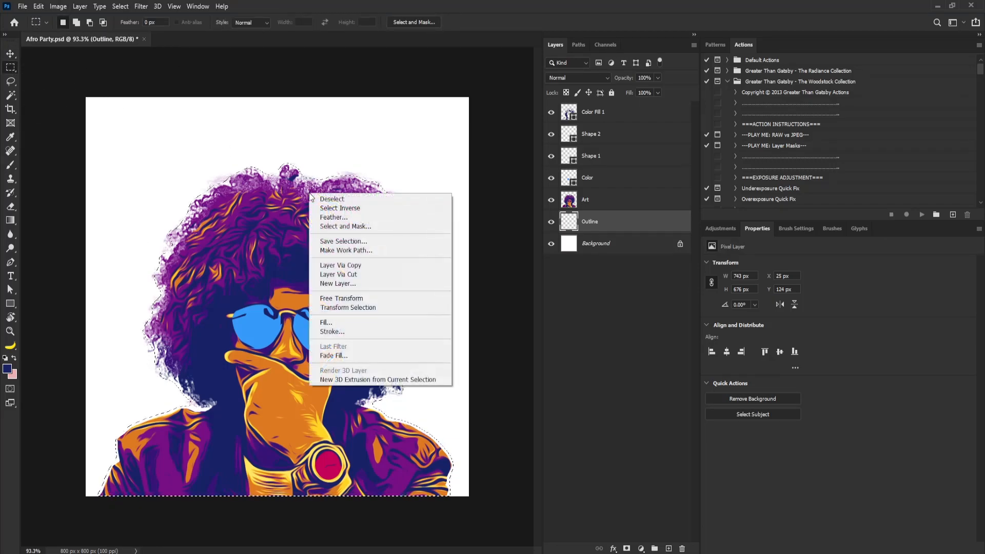
click(361, 250)
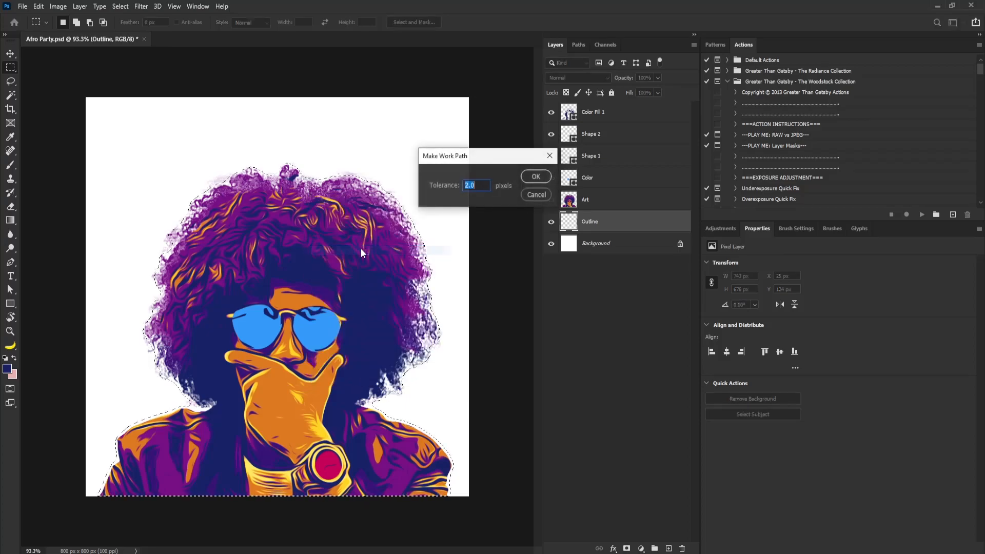
click(536, 177)
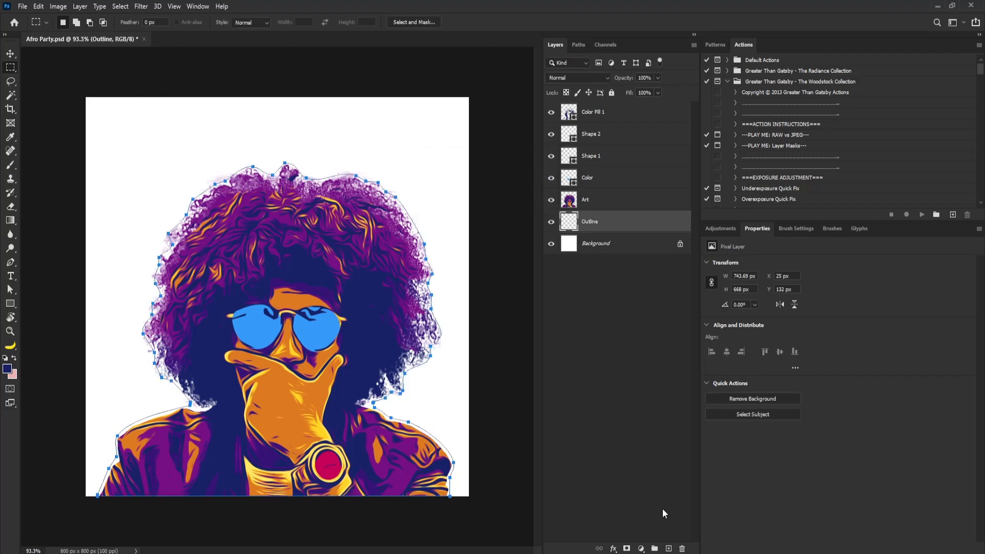
Add a solid color fill layer in dark blue 182165 shaped by the outline path
click(641, 548)
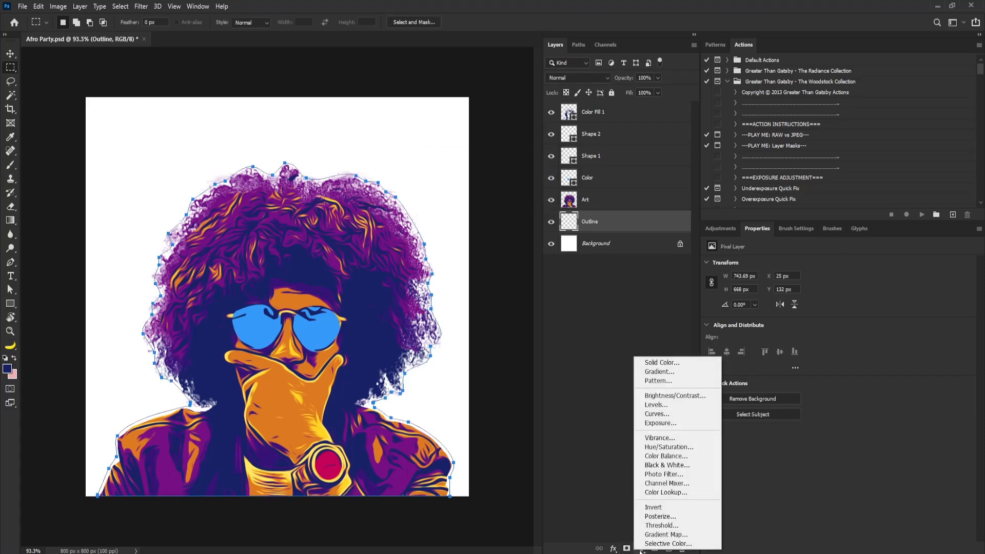
click(665, 361)
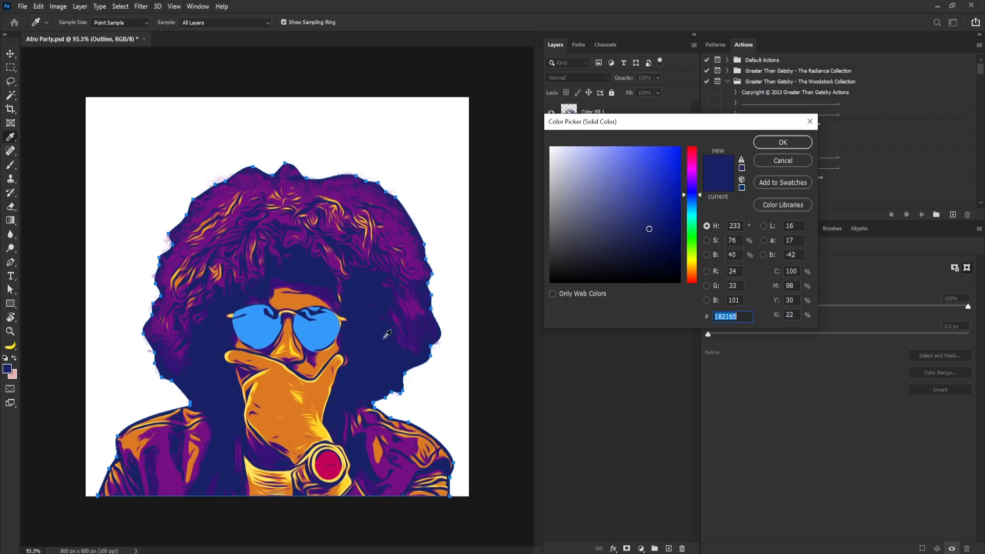
click(771, 139)
key(v)
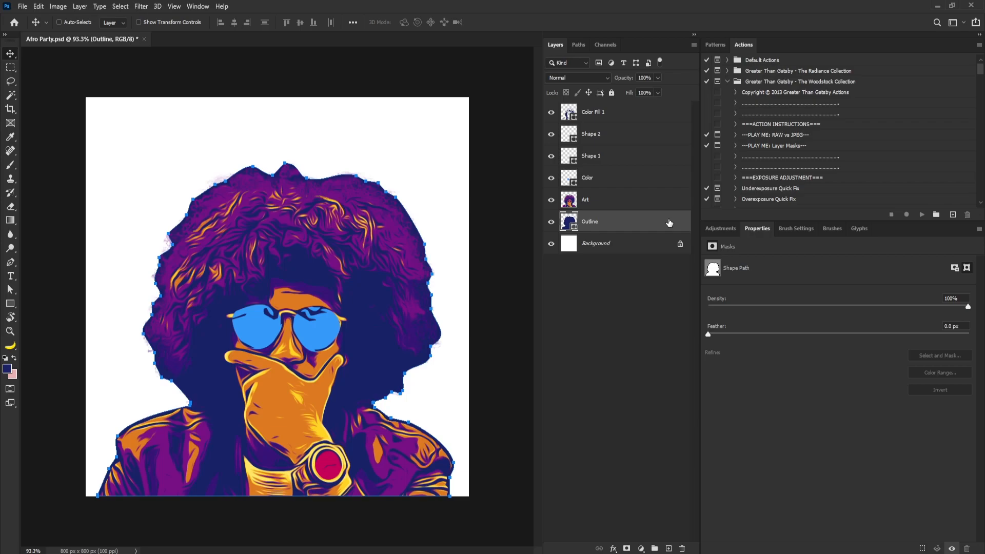
Open the Outline layer's styles and enable a Stroke effect with the Color fill type
double_click(669, 223)
drag(710, 94, 735, 203)
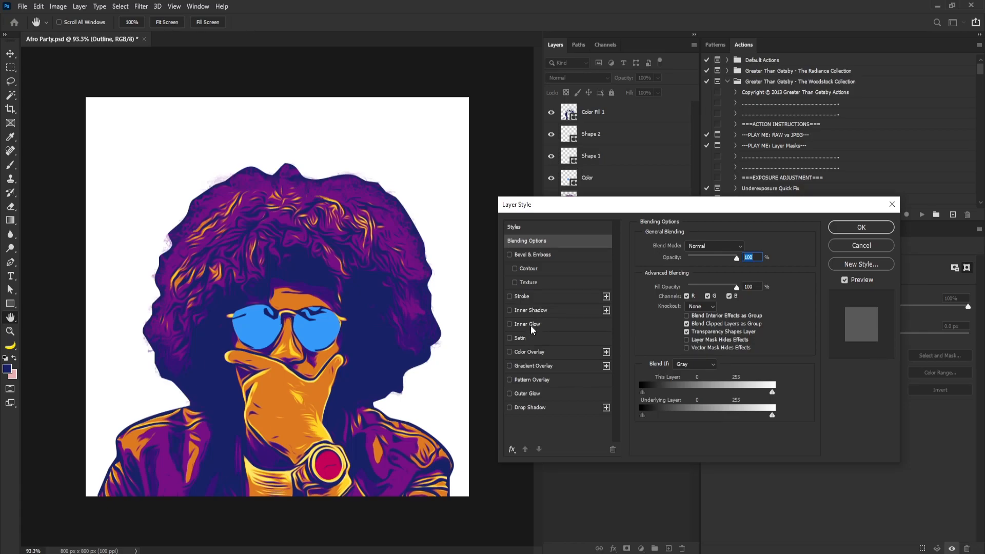
click(510, 296)
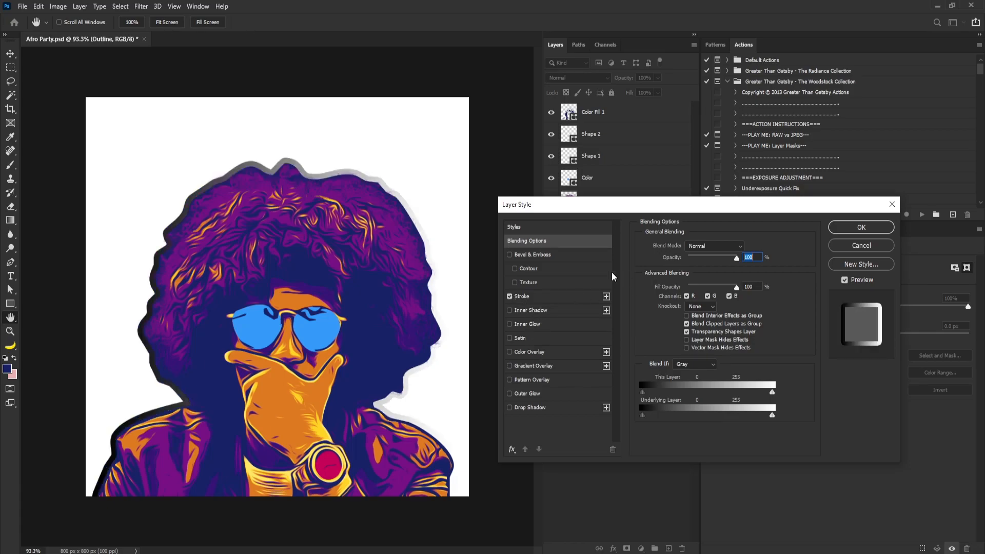
click(524, 296)
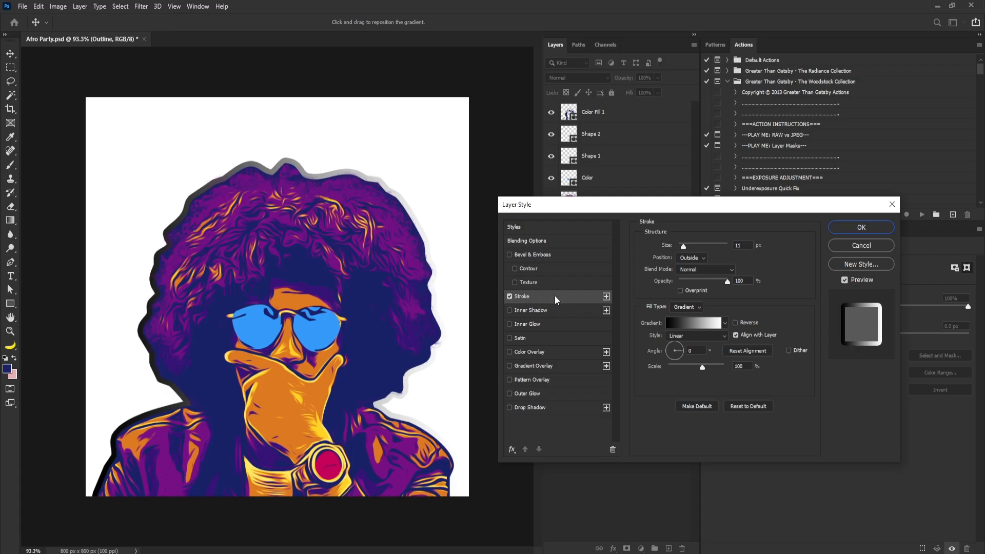
click(688, 307)
click(688, 315)
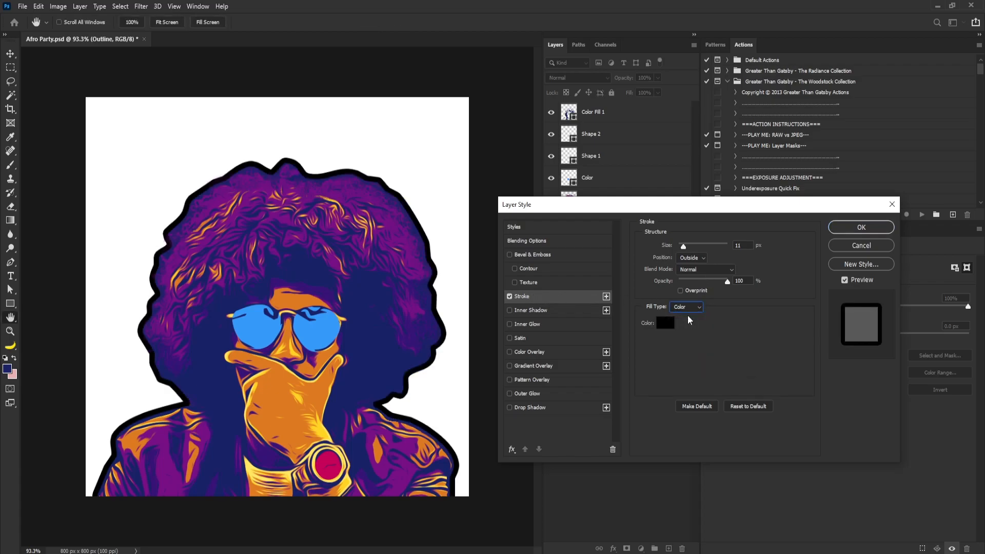
Set the stroke color to dark blue 182165 sampled from the artwork and its size to 18 px
click(662, 322)
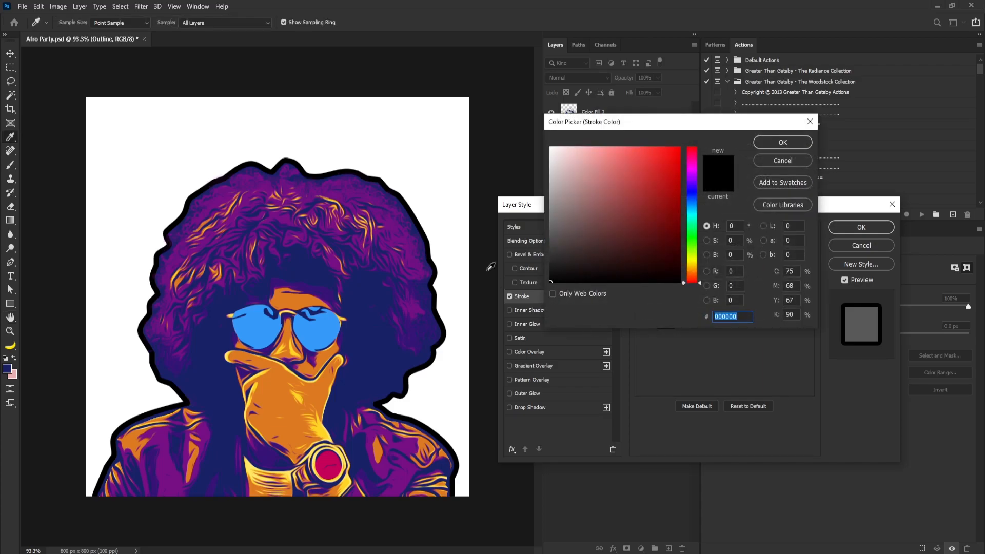
click(373, 330)
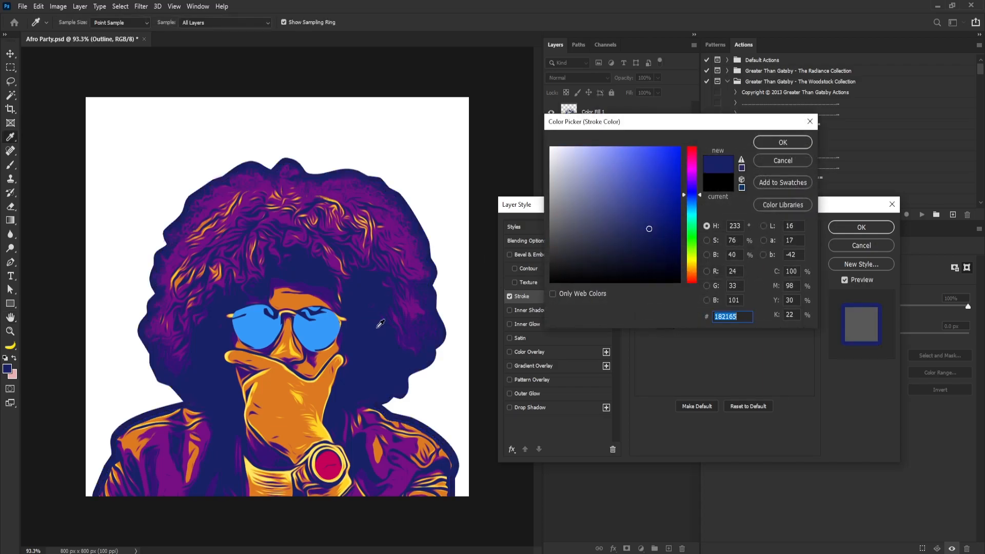
click(774, 140)
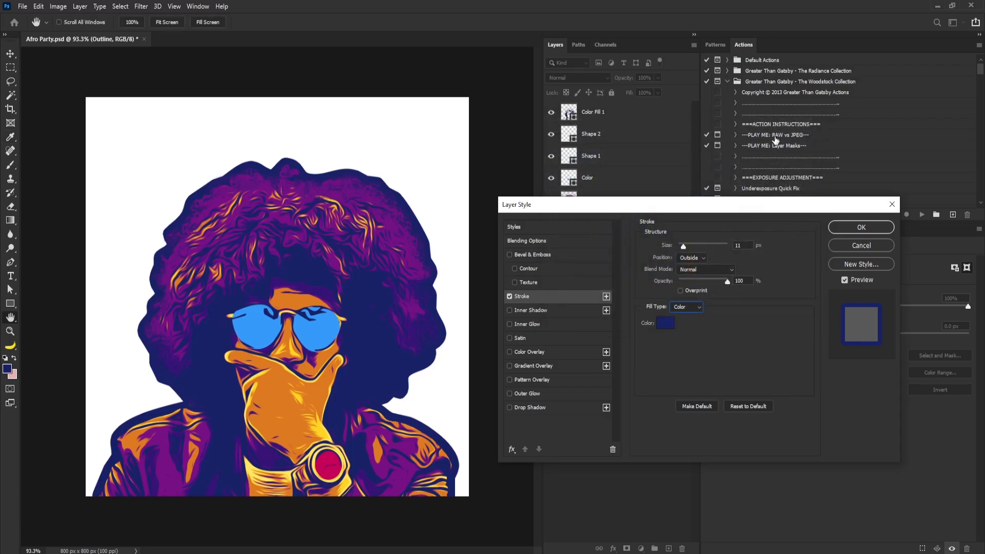
drag(687, 246, 686, 247)
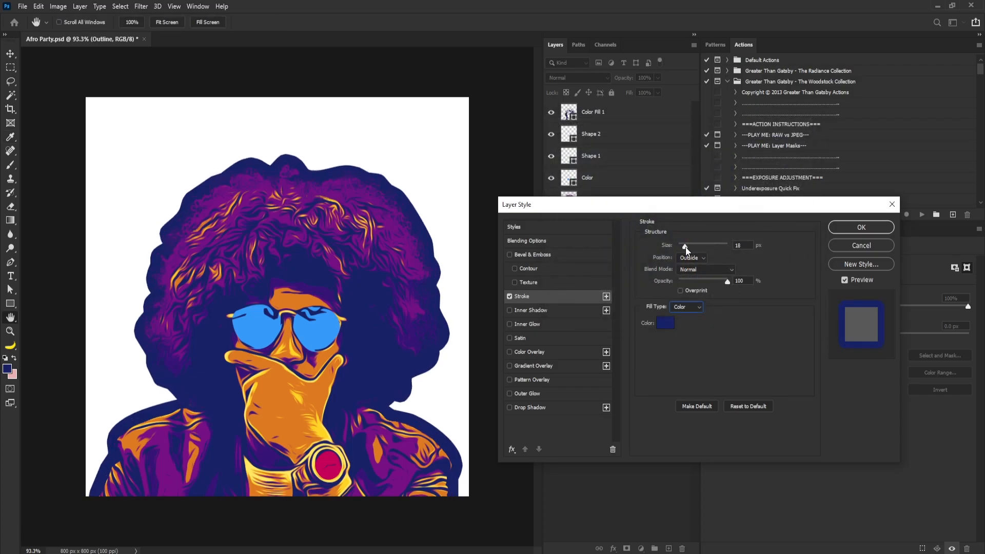
Add a second stroke colored purple 770f85, sampled from the hair, with a size of 62 px
click(528, 240)
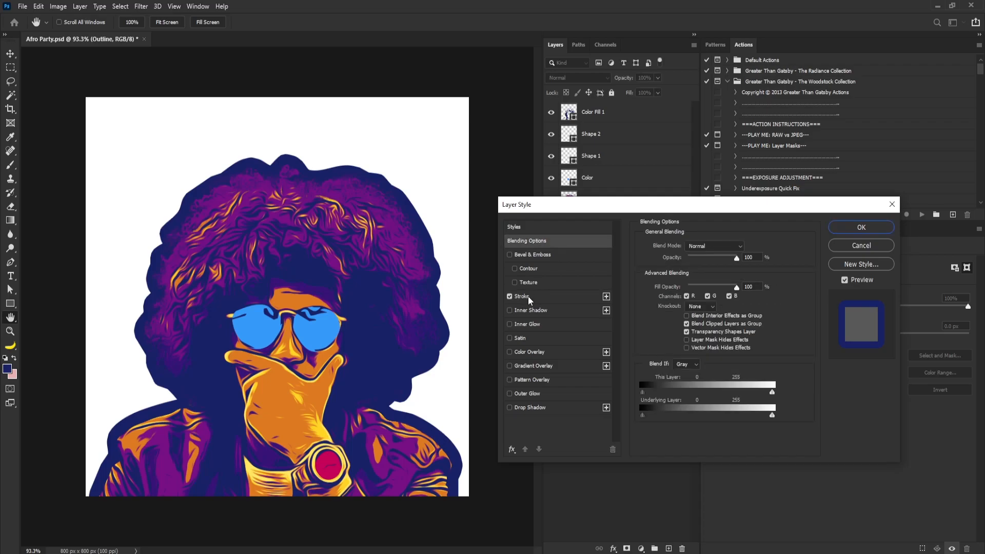
click(528, 296)
click(607, 296)
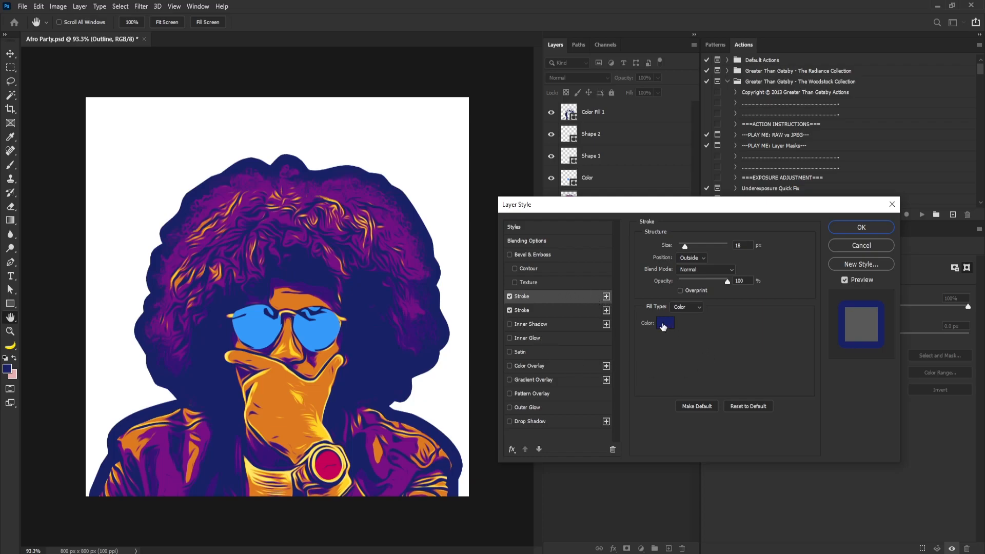
click(537, 311)
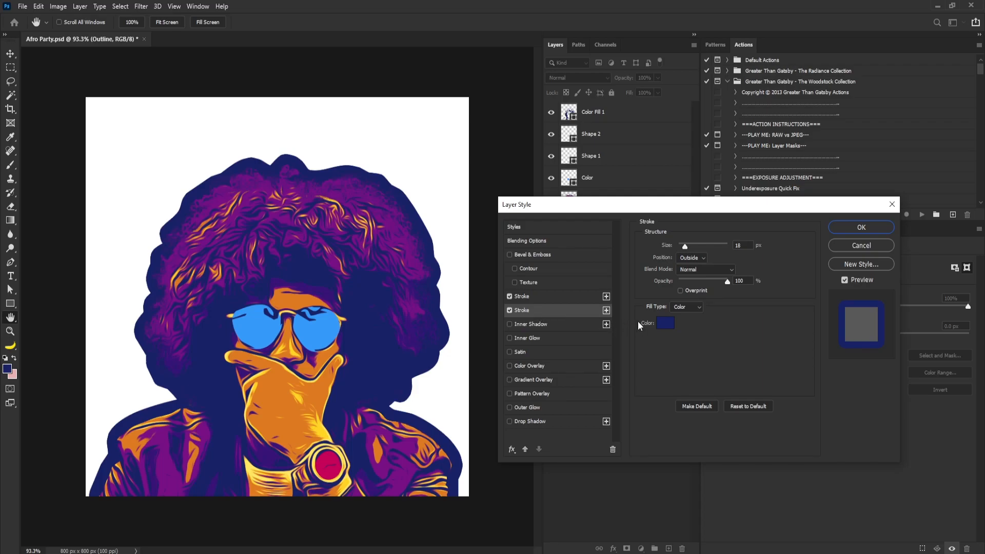
click(662, 323)
click(354, 206)
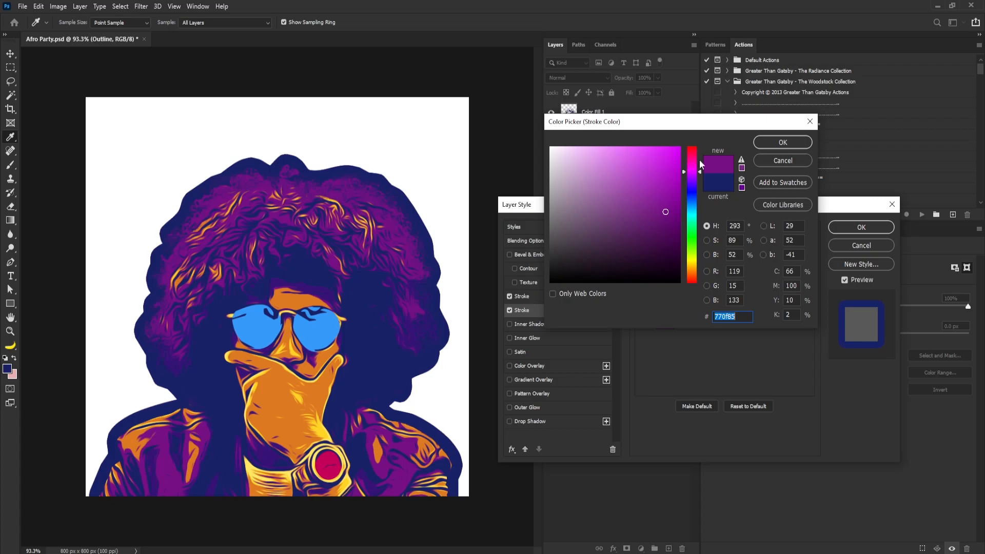
click(777, 140)
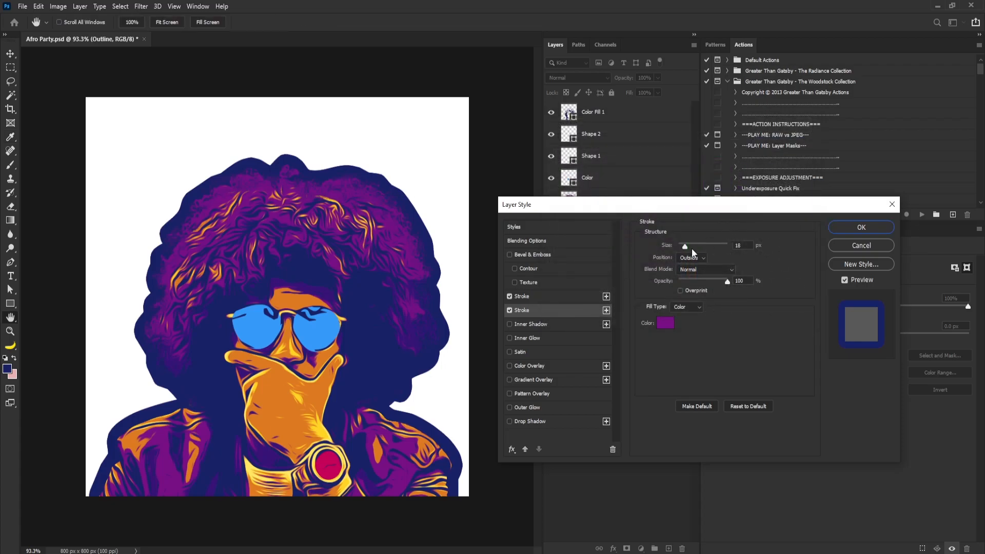
drag(686, 249, 693, 248)
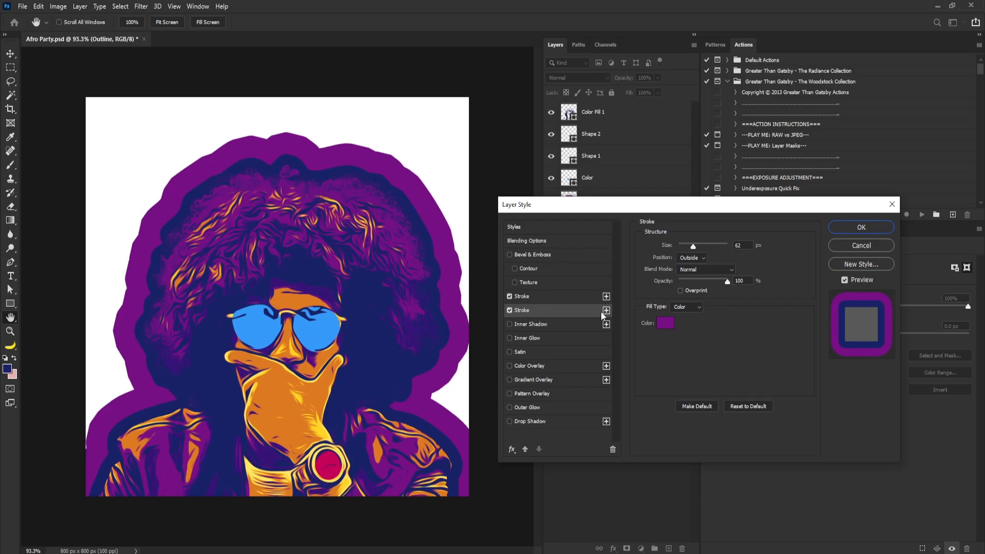
Add a third stroke colored orange dd7a21, sampled from the hand, with a size of 114 px
click(606, 311)
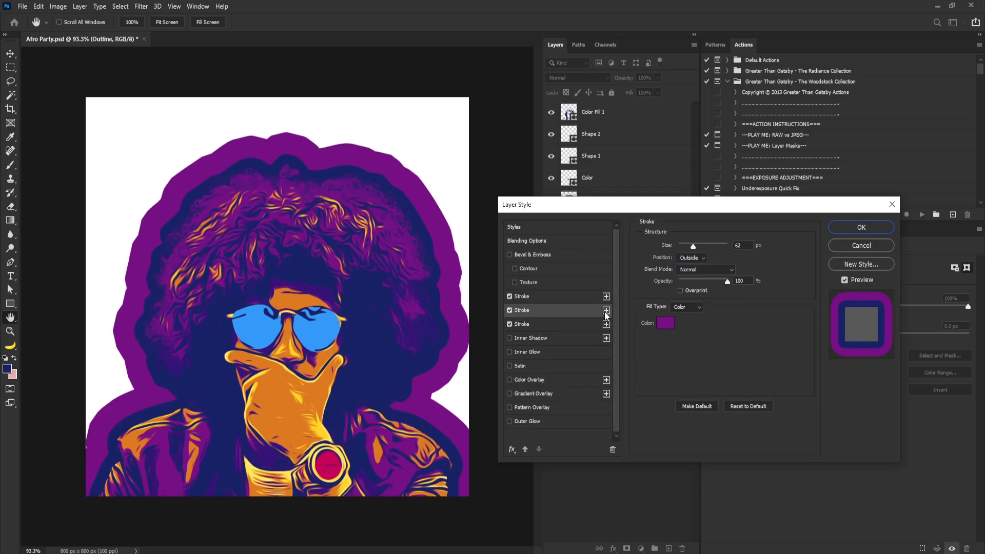
click(666, 324)
drag(442, 132, 320, 394)
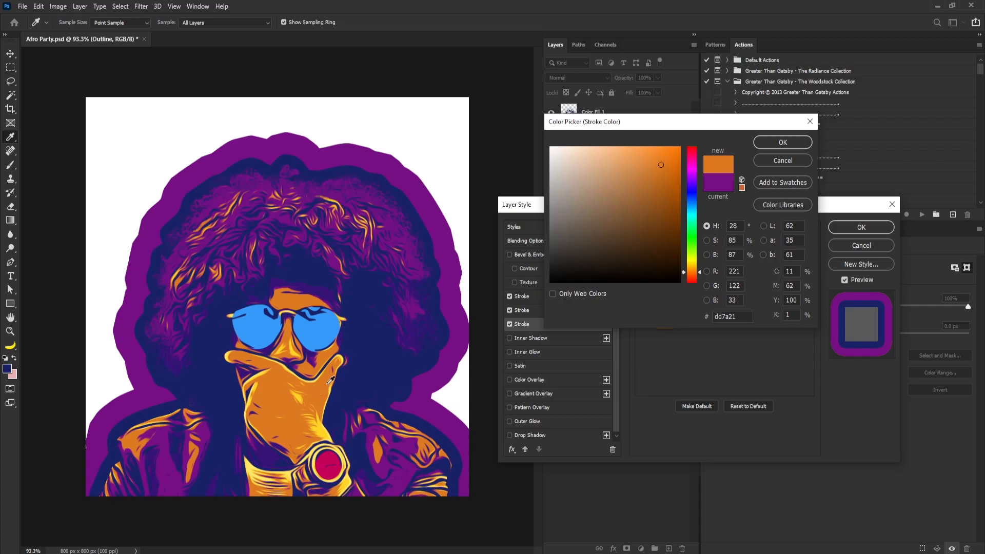
click(774, 142)
double_click(739, 245)
text(124)
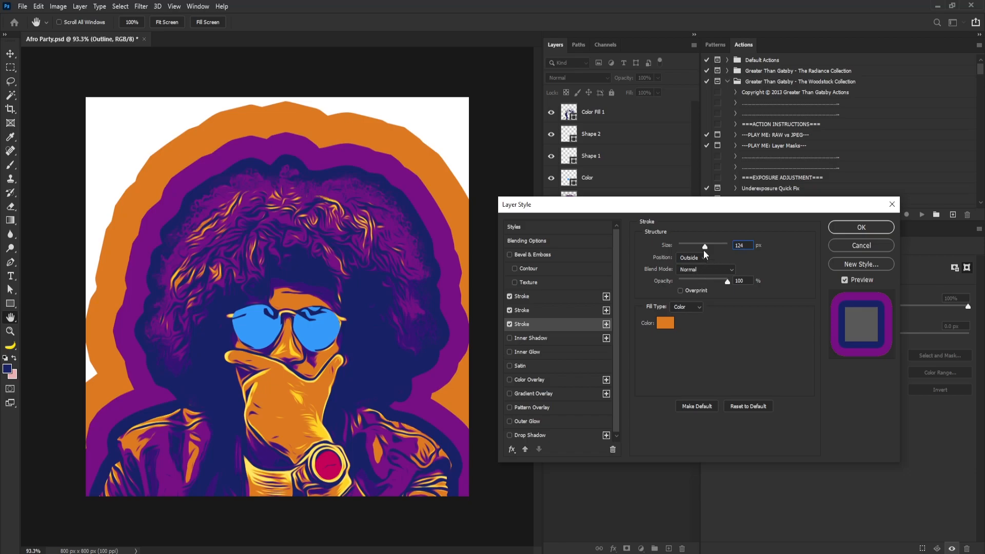
drag(705, 246, 704, 247)
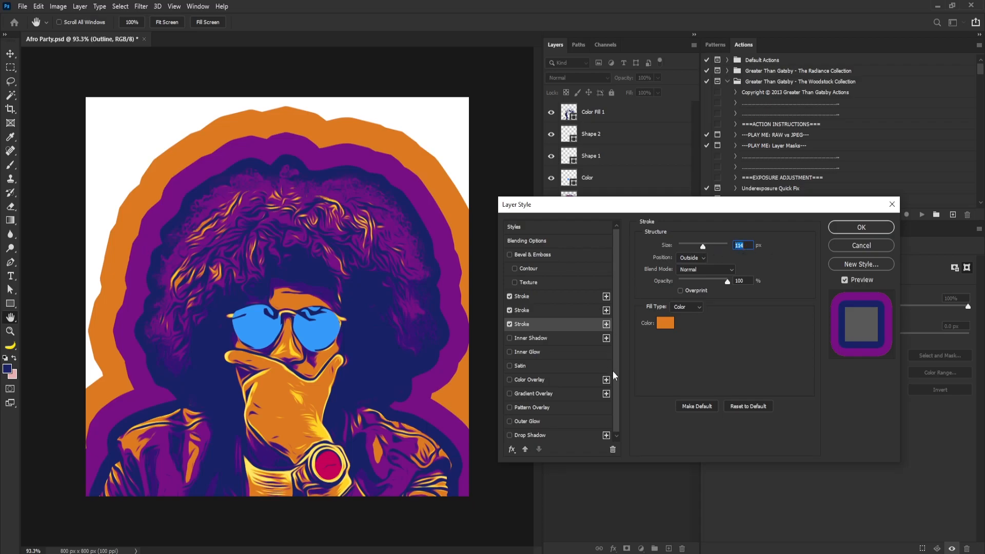
Add a fourth stroke effect
click(606, 324)
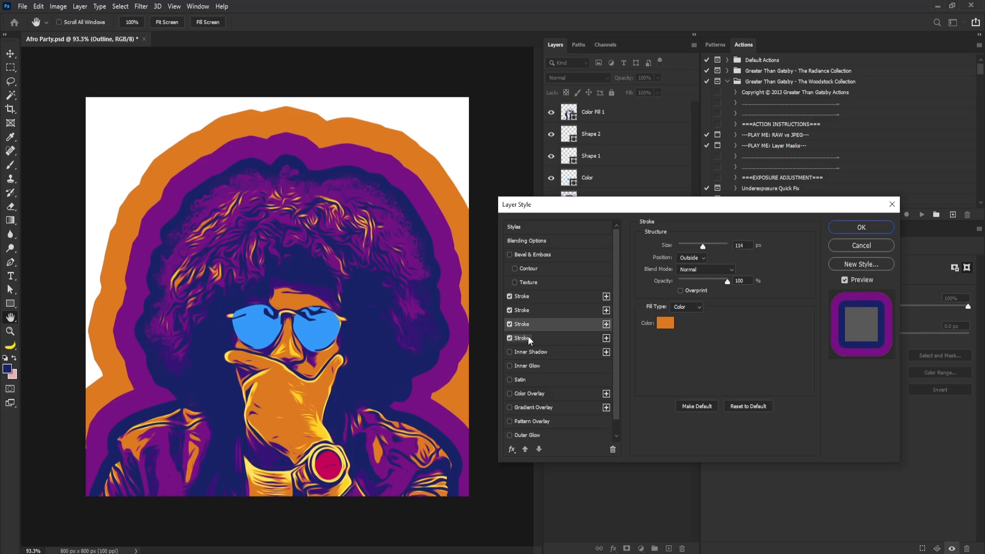
click(664, 323)
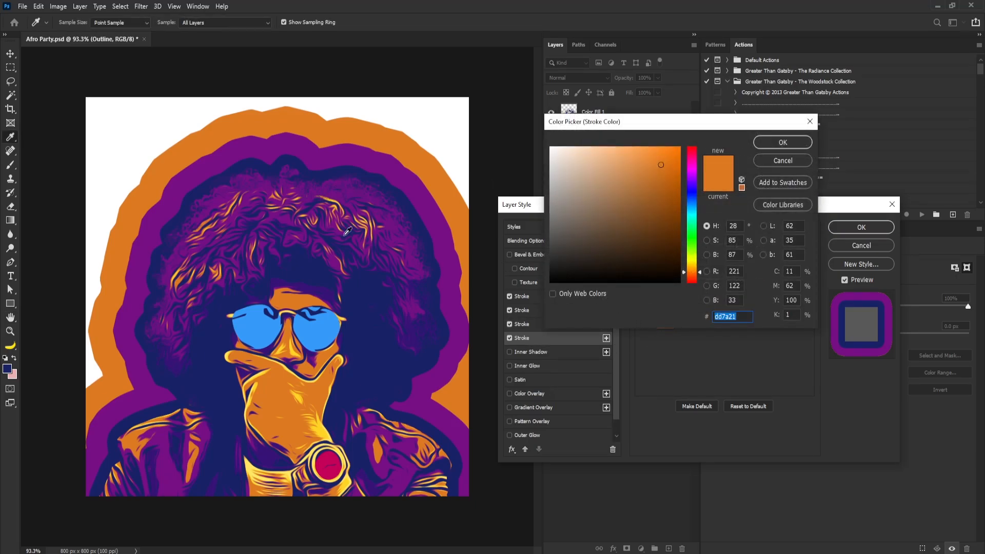
click(396, 129)
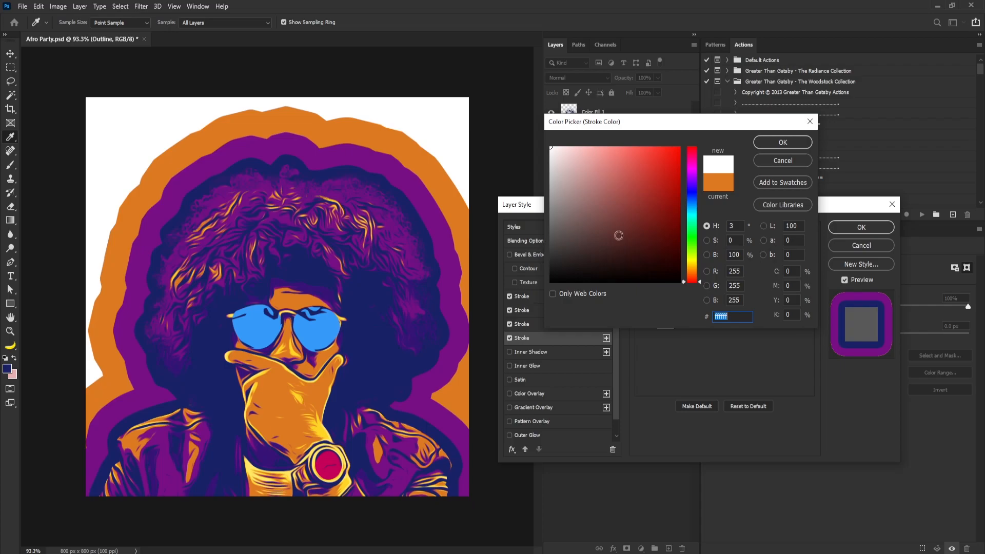
click(439, 176)
click(691, 270)
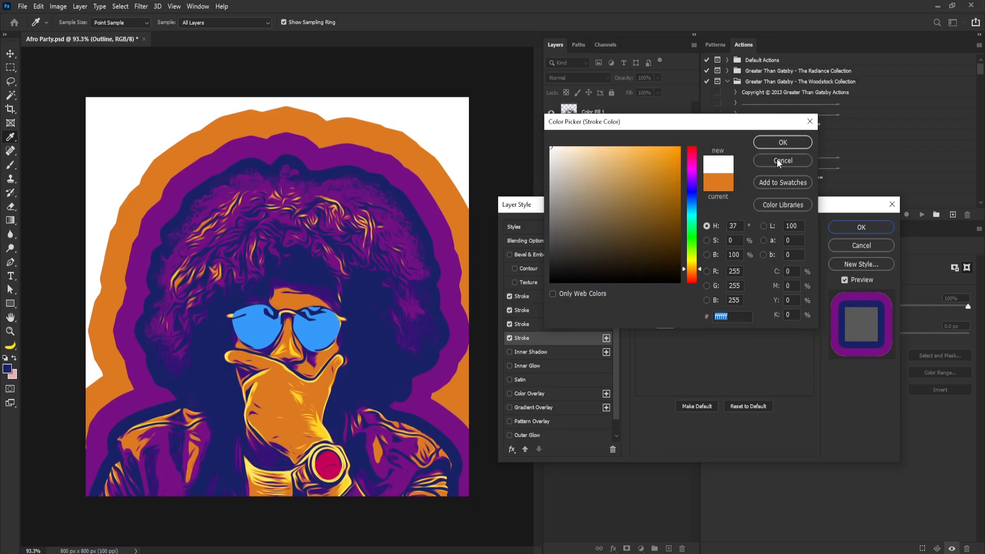
click(777, 160)
Set the fourth stroke's color to light orange e99737 and its size to 172 px
click(660, 325)
drag(659, 165, 649, 159)
click(701, 270)
click(758, 162)
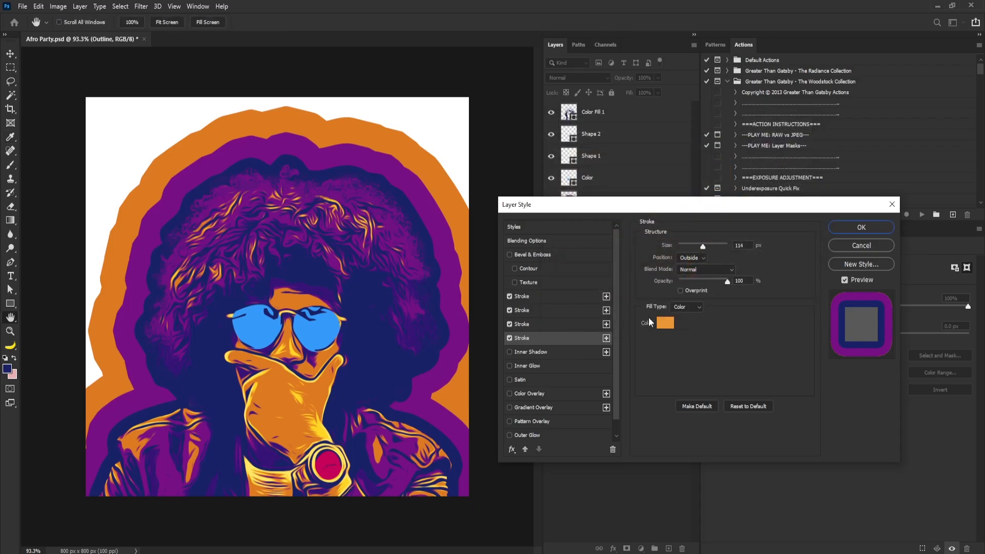
drag(706, 247, 714, 244)
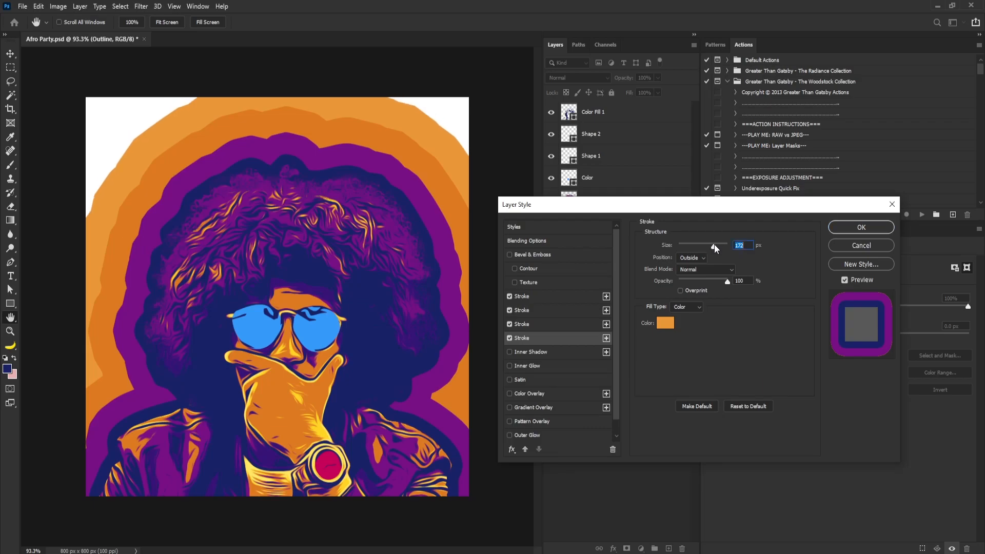
Add a fifth stroke colored crimson, sampled from the watch face and adjusted slightly in hue
click(607, 338)
click(665, 322)
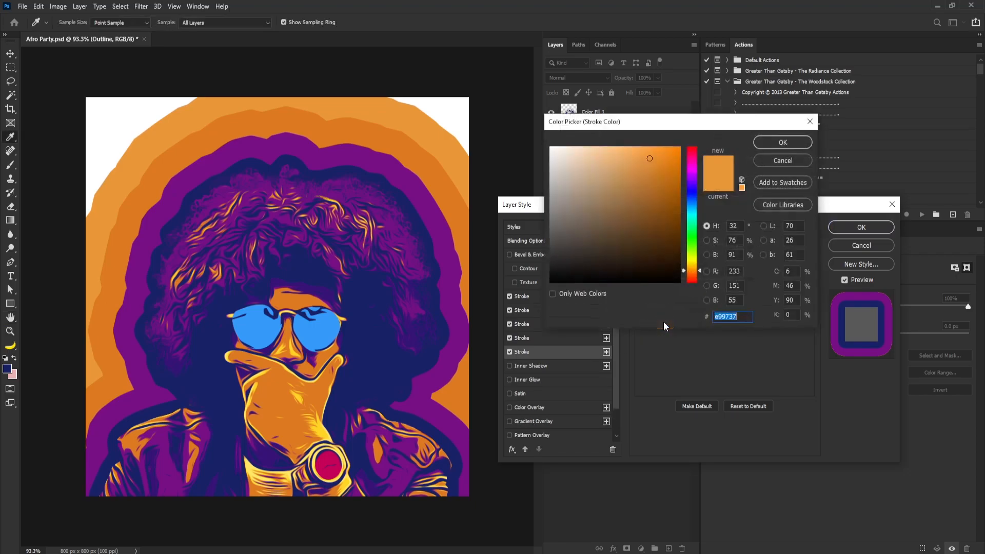
drag(699, 272, 699, 279)
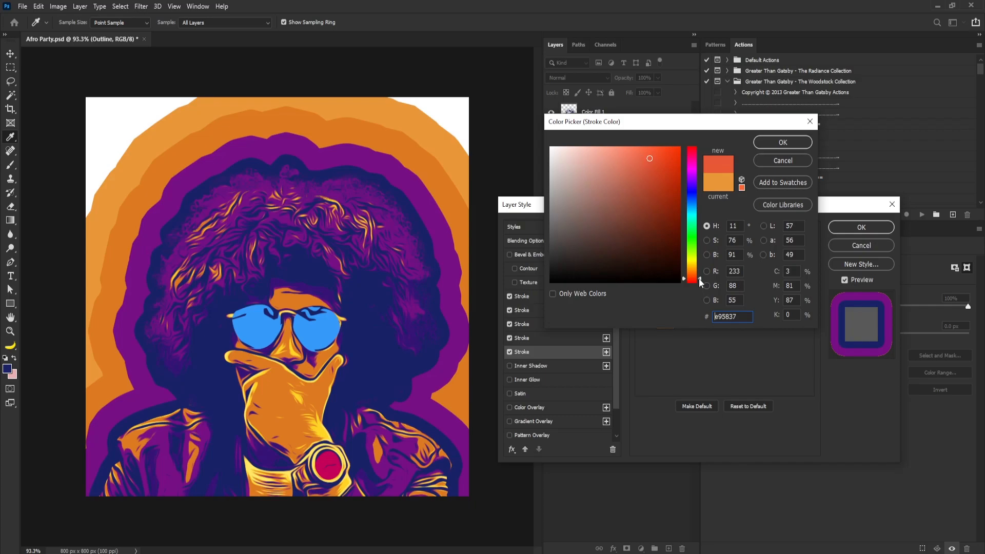
click(331, 473)
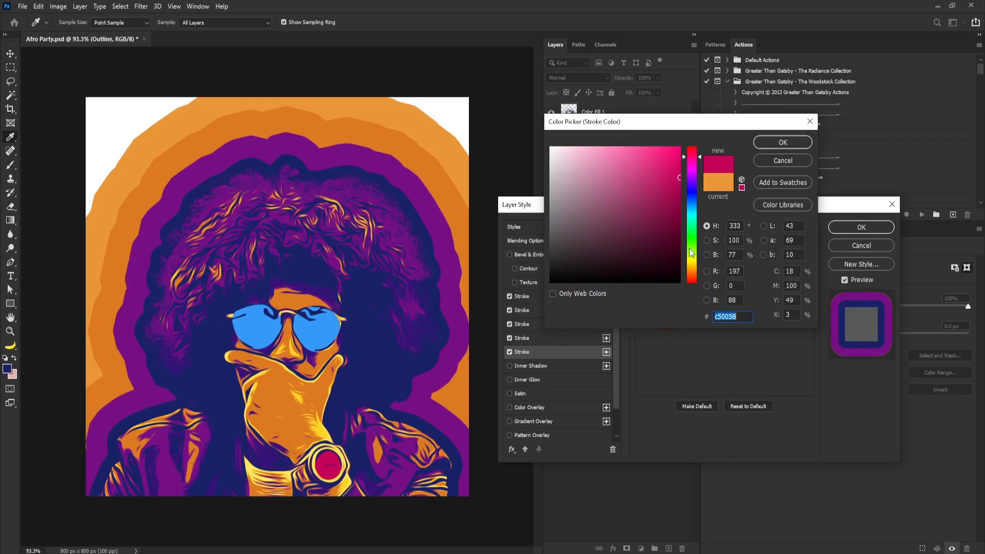
drag(693, 157, 693, 153)
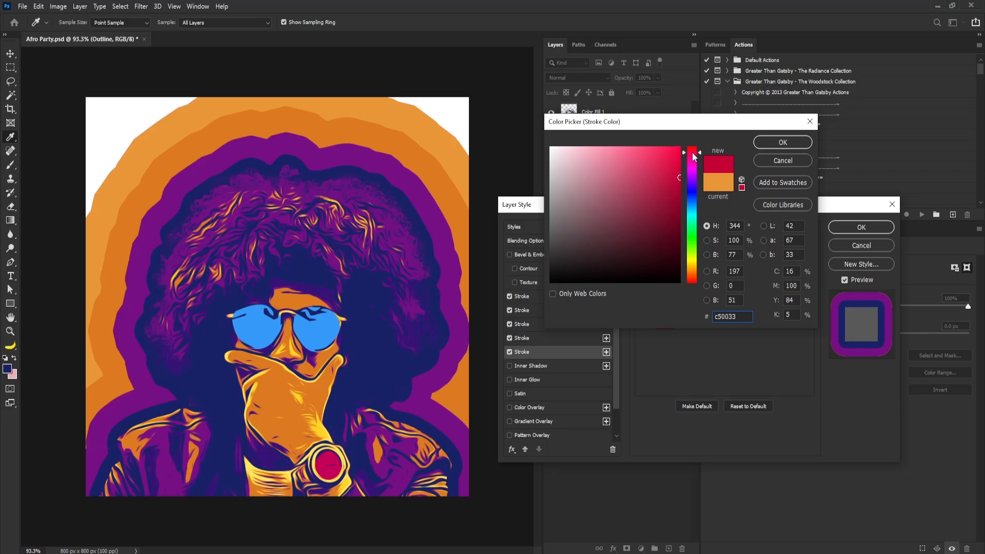
click(779, 142)
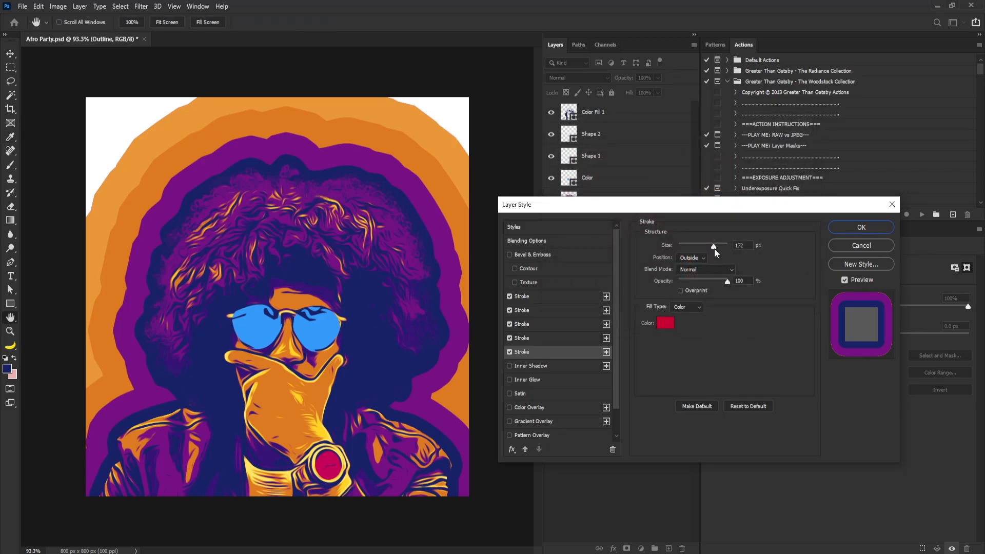
Set the fifth stroke's size to 229 px and apply the layer style
mouse_move(717, 247)
mouse_down()
mouse_move(735, 246)
mouse_move(725, 245)
mouse_up()
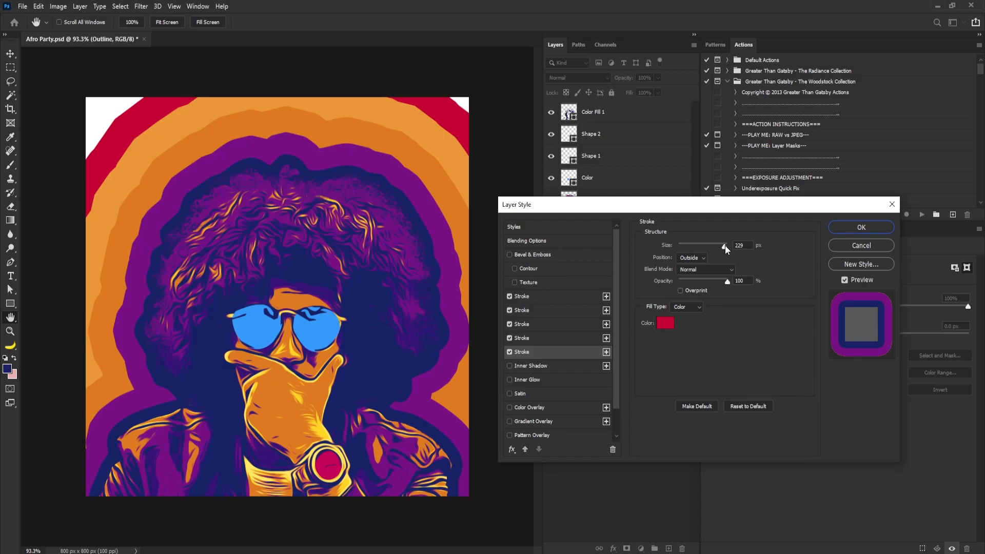
click(861, 227)
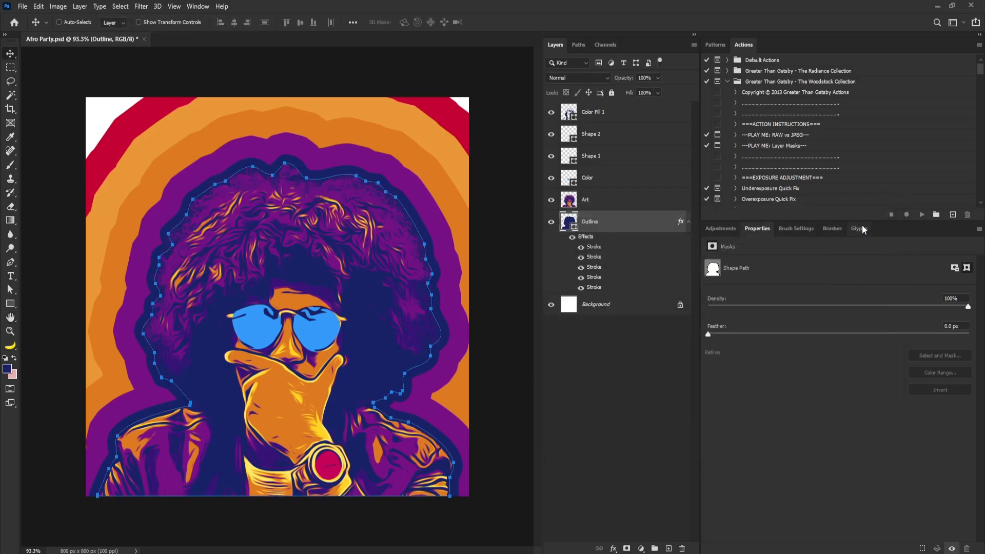
Create a new layer named Red directly above the Background
click(613, 308)
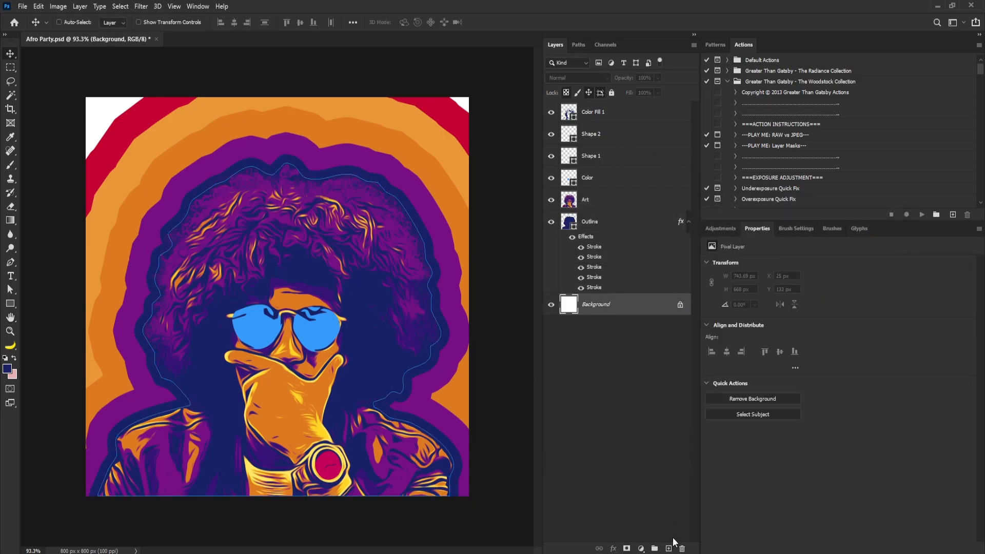
alt+click(669, 549)
text(Red)
key(Return)
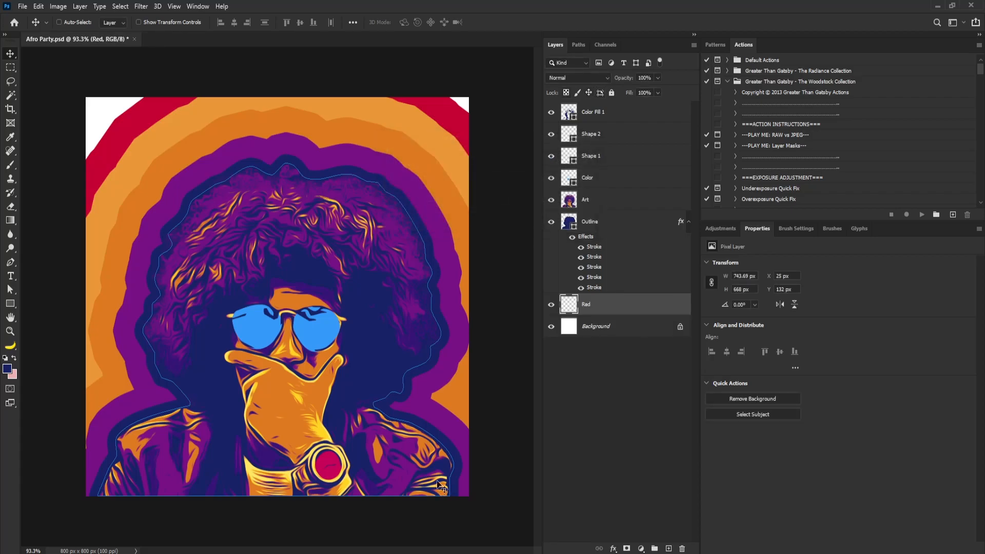
Sample the crimson c50033 from the canvas as foreground color and fill the Red layer with it
click(8, 369)
click(142, 109)
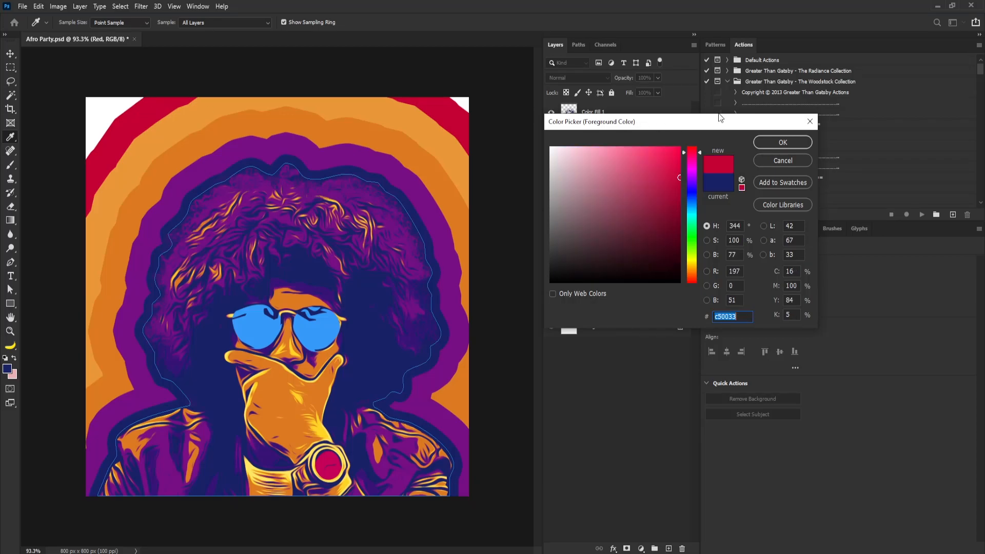
click(782, 142)
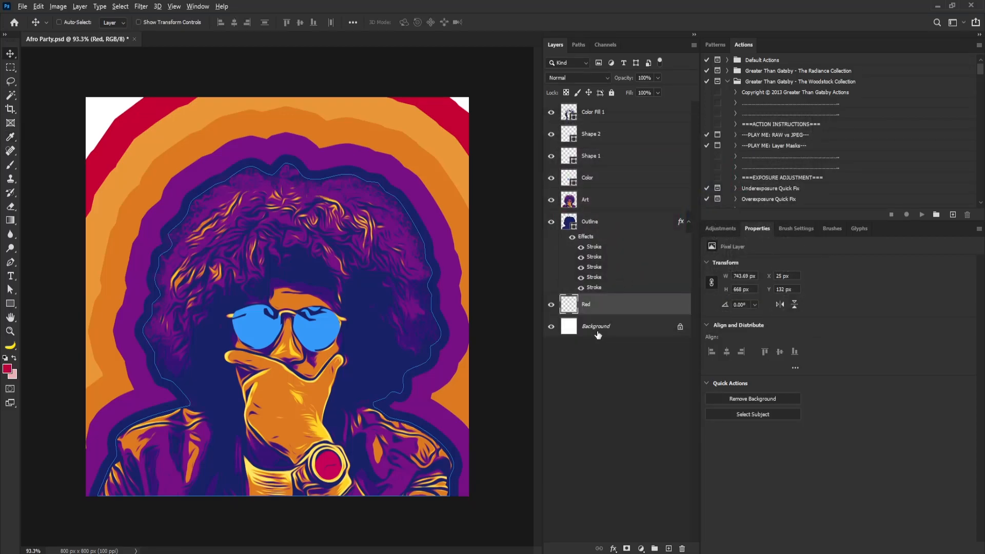
key(alt+BackSpace)
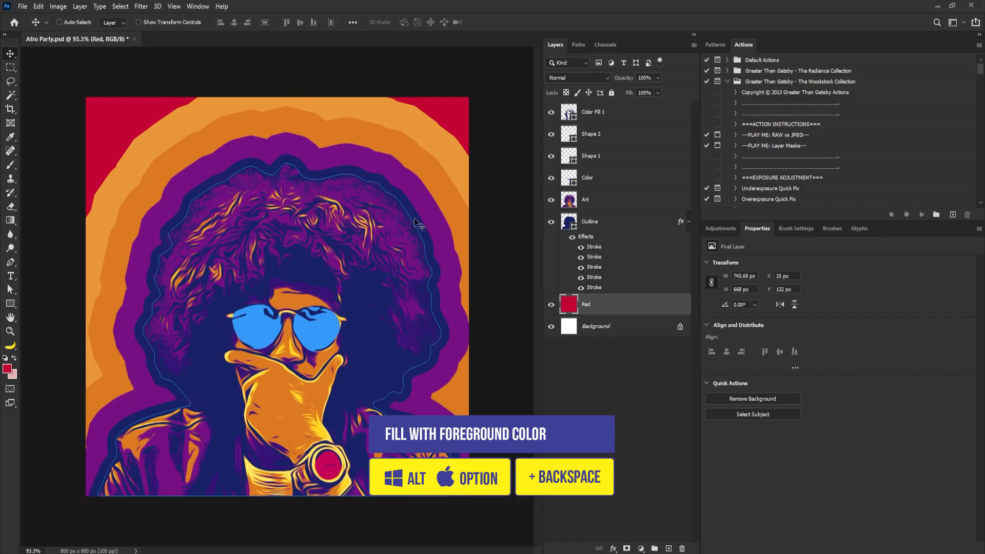
Group all layers from Outline up to Color Fill 1 into one group
click(583, 221)
shift+click(586, 113)
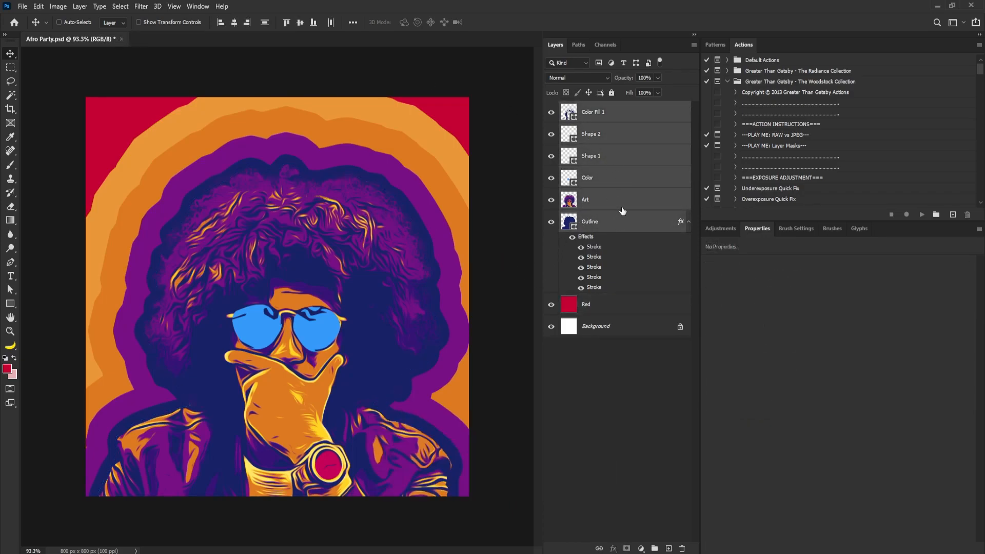
key(ctrl)
key(ctrl+g)
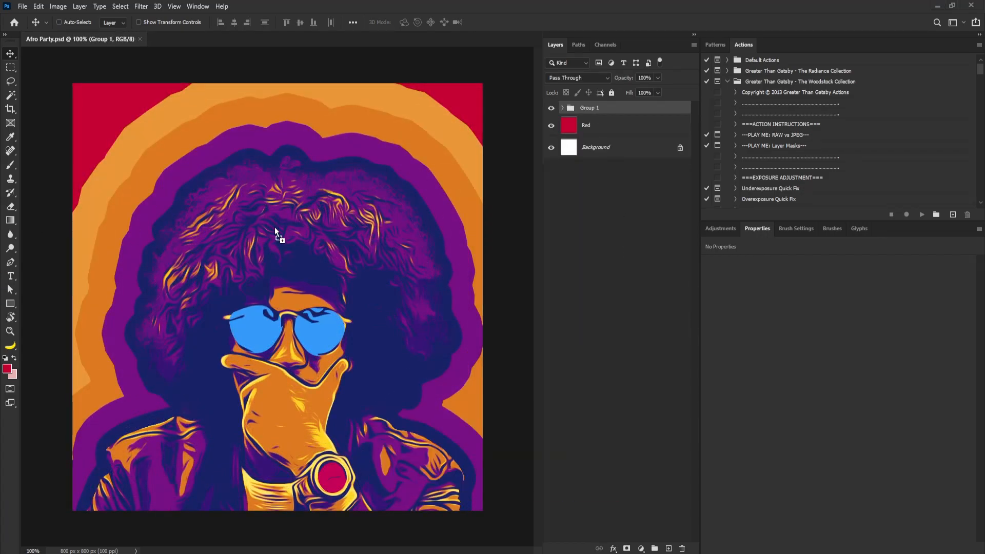
Place the Paper image on top and scale it to cover the whole canvas
drag(275, 226, 272, 220)
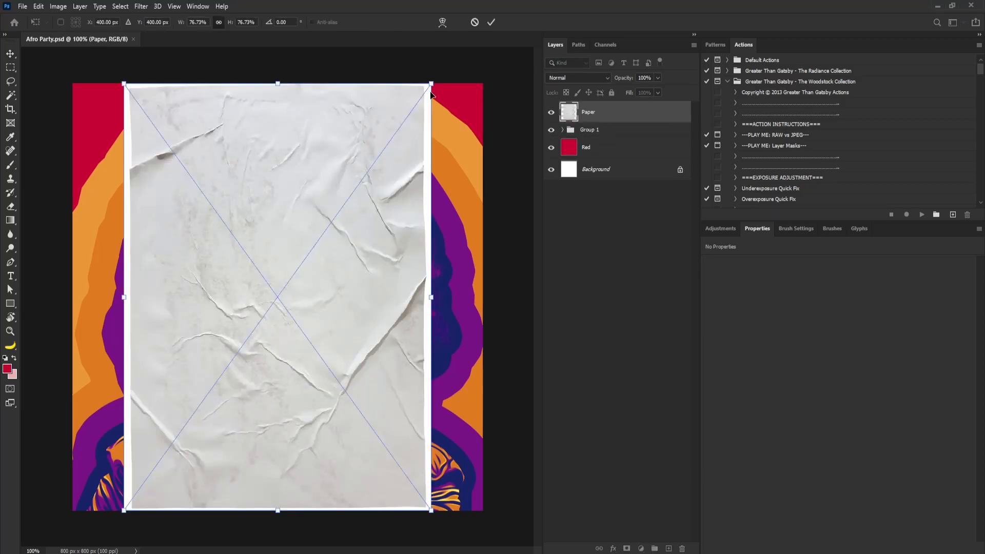
drag(427, 88, 539, 23)
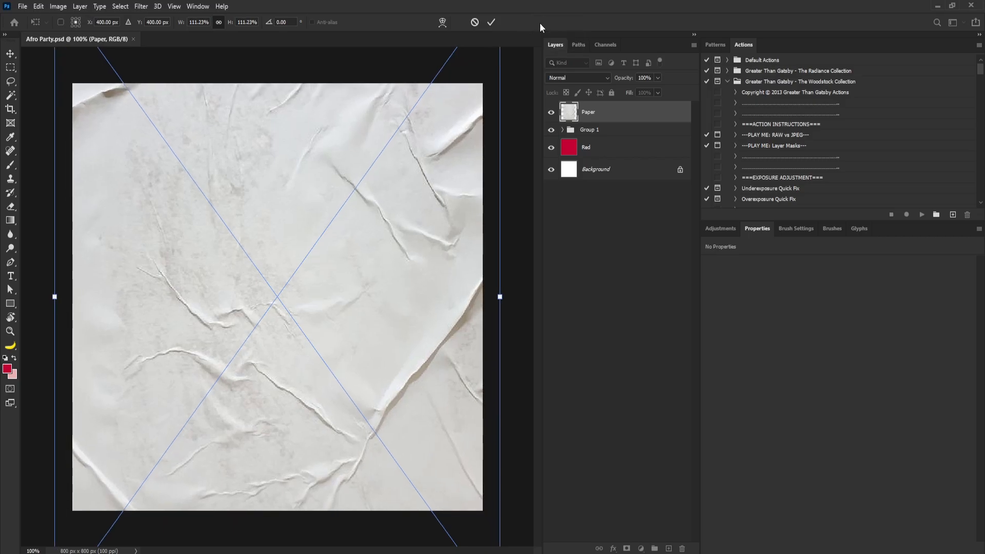
key(Return)
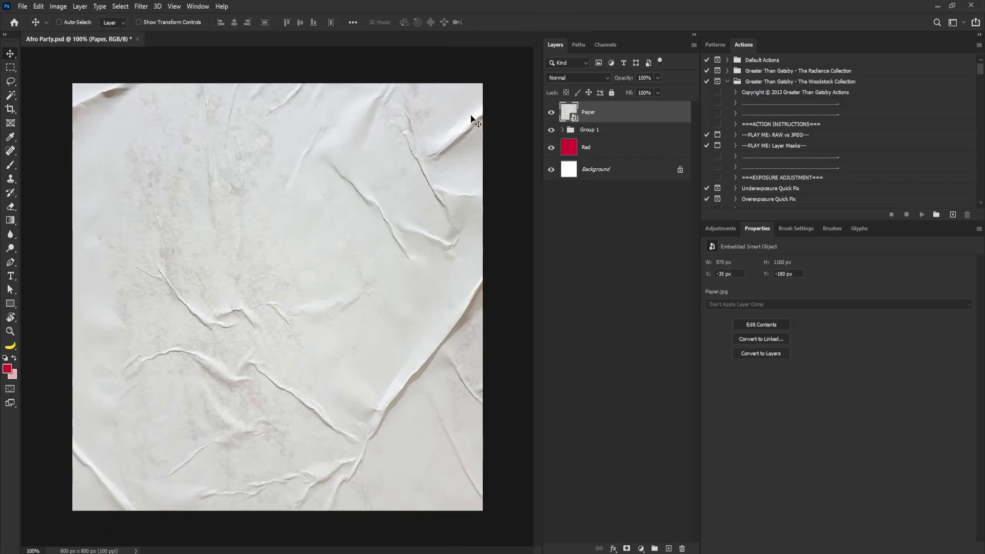
Set the Paper layer's blend mode to Multiply and its opacity to about 49%
click(592, 78)
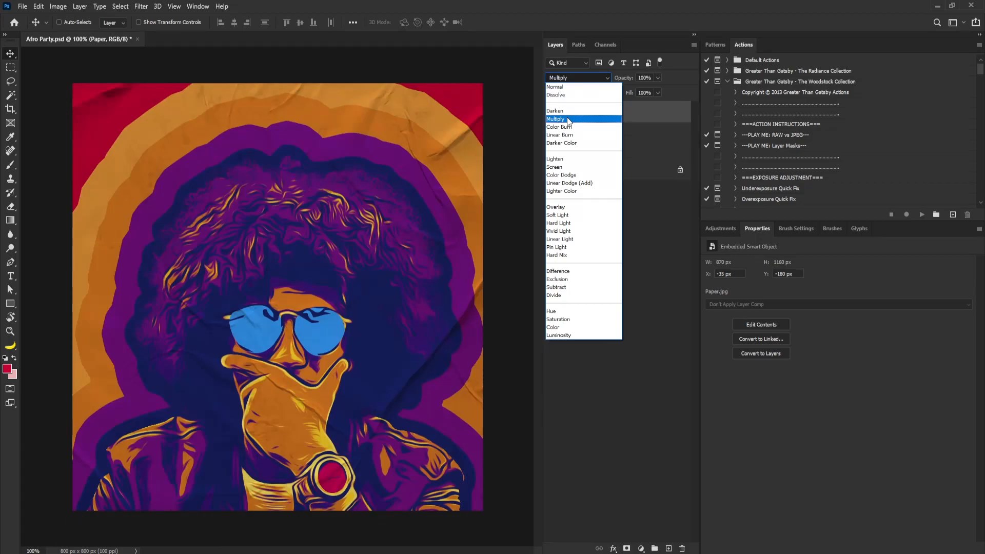
click(568, 117)
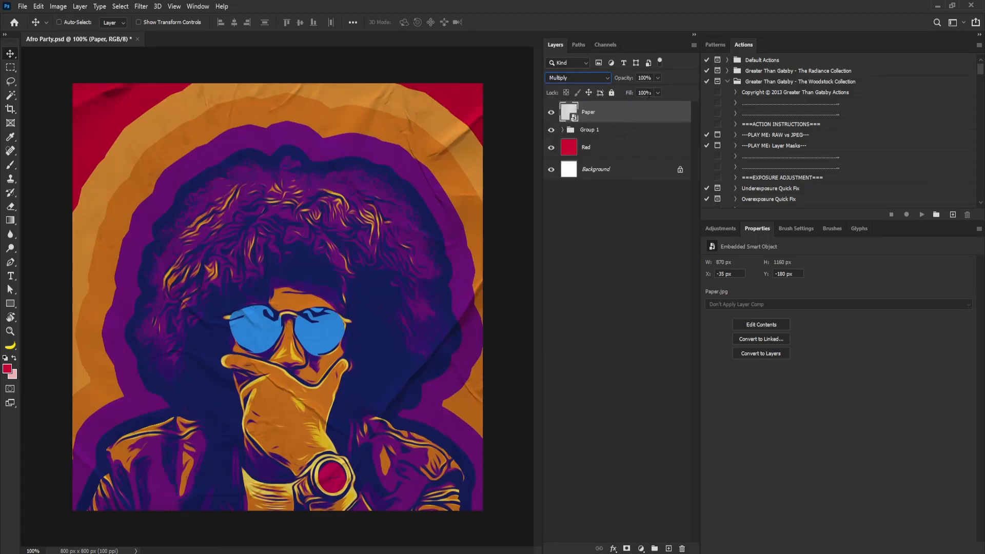
drag(657, 90, 635, 93)
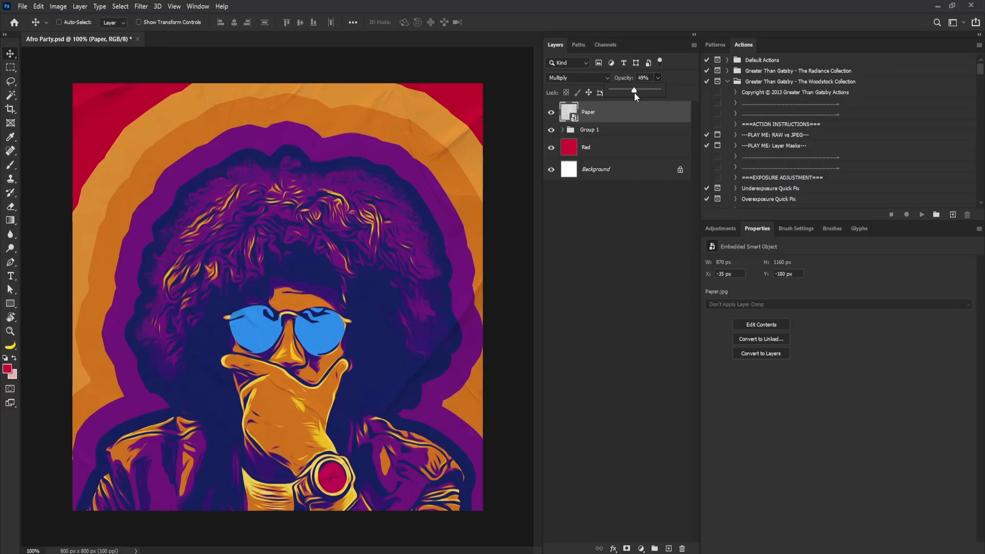
drag(633, 94, 634, 94)
drag(634, 95, 631, 95)
Stamp all visible layers into a new layer and enlarge it about 107% over the canvas
key(ctrl+alt+shift)
key(ctrl+alt+shift+e)
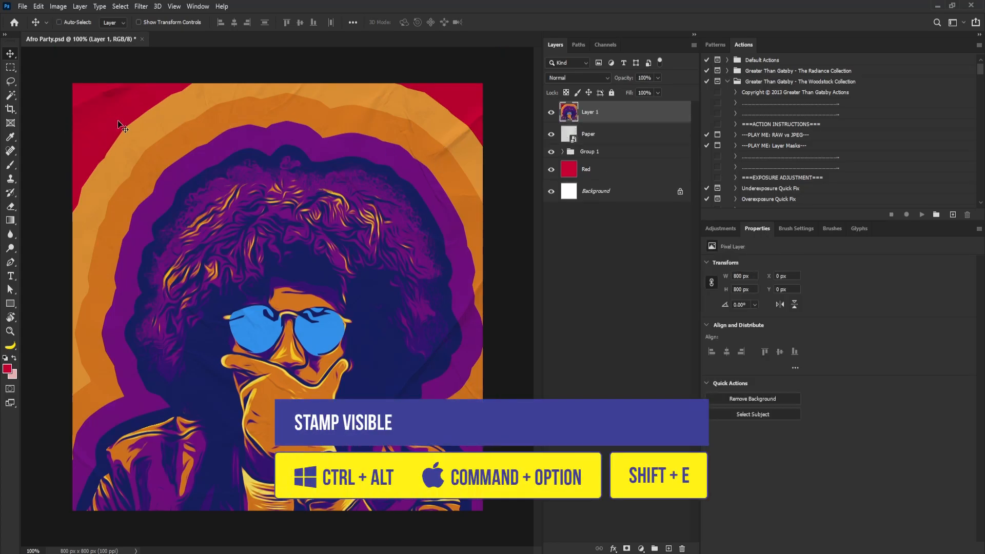
key(ctrl+t)
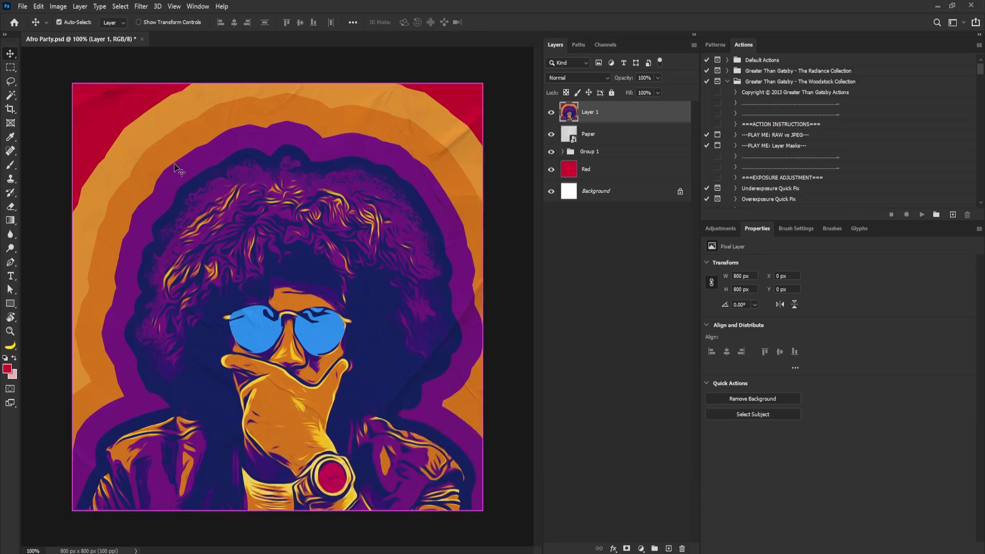
drag(70, 82, 48, 58)
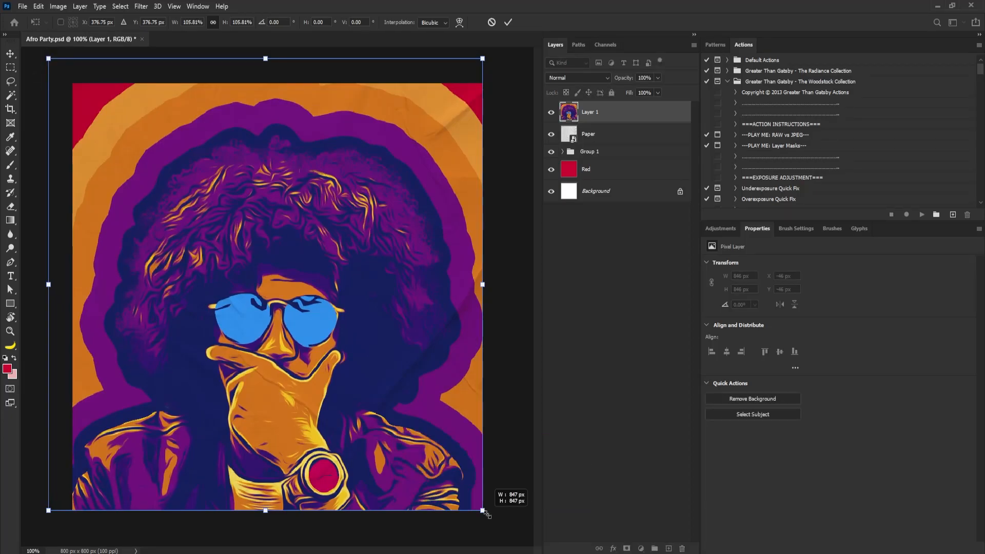
drag(482, 512, 485, 514)
drag(405, 411, 402, 413)
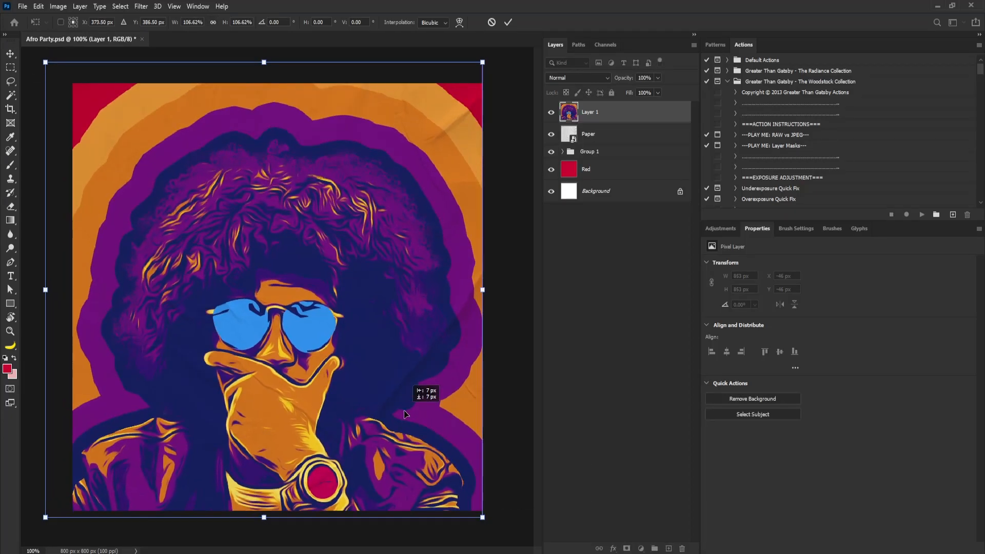
key(Return)
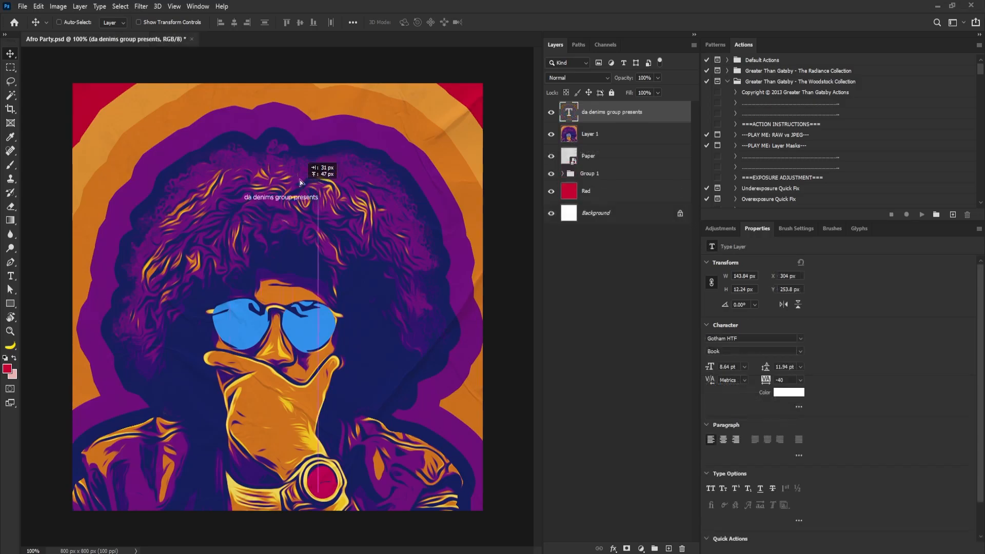
Change the 'da denims group presents' text to Bebas Neue Bold and enlarge it with Free Transform
drag(299, 180, 300, 146)
click(740, 337)
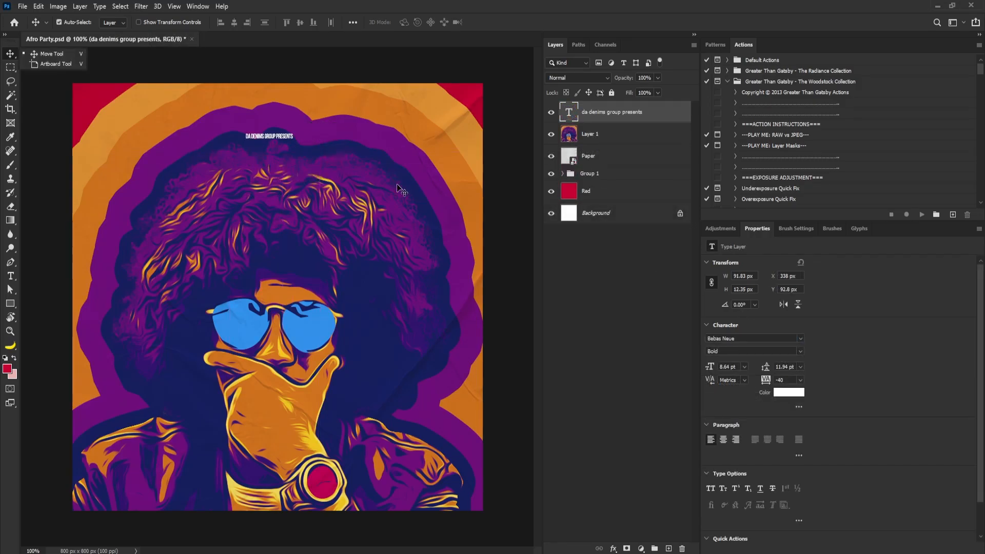
click(420, 196)
key(ctrl+t)
drag(295, 124, 322, 128)
key(Return)
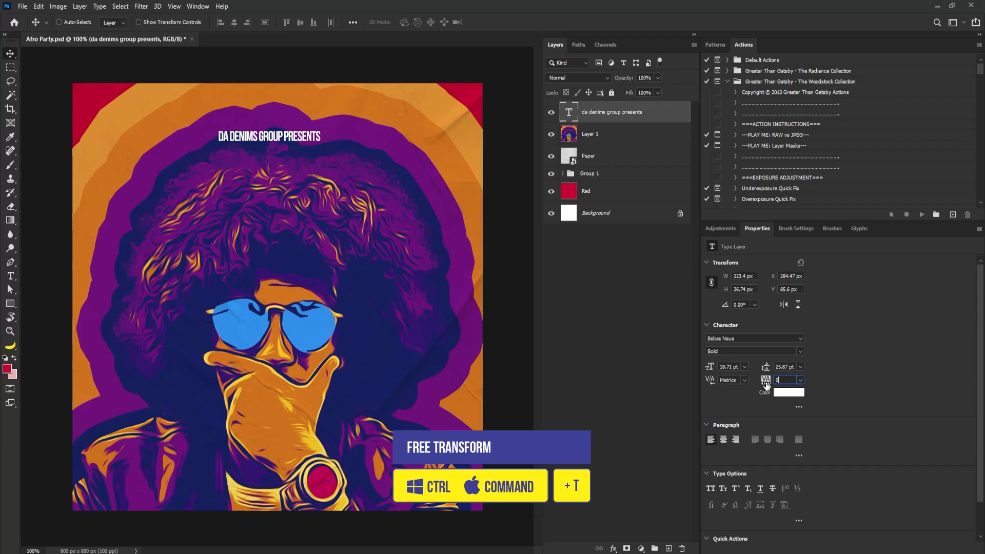
Add a large AFRO title text below the subtitle
key(Return)
drag(290, 137, 480, 144)
double_click(306, 135)
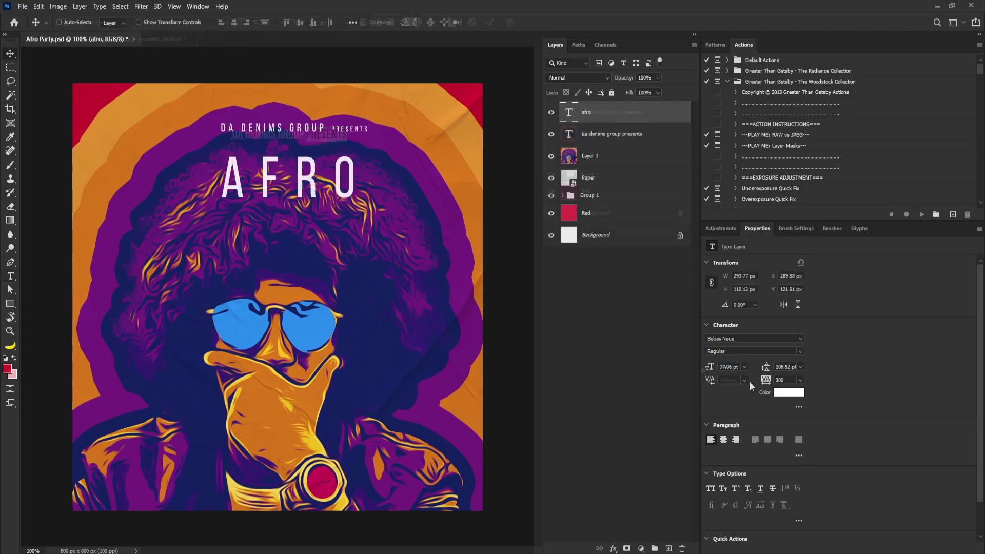
Change the AFRO title's font to Slackey
click(758, 338)
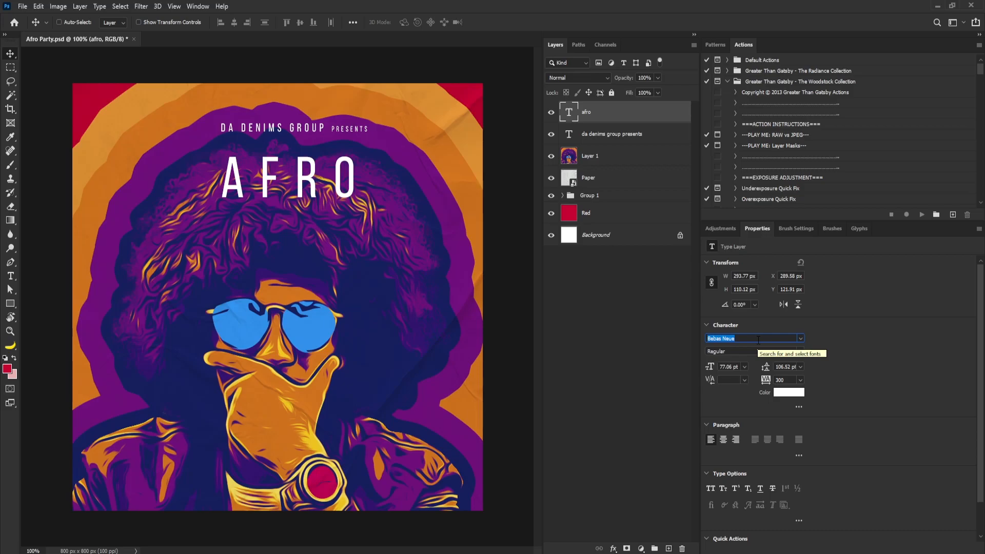
text(slackey)
click(855, 373)
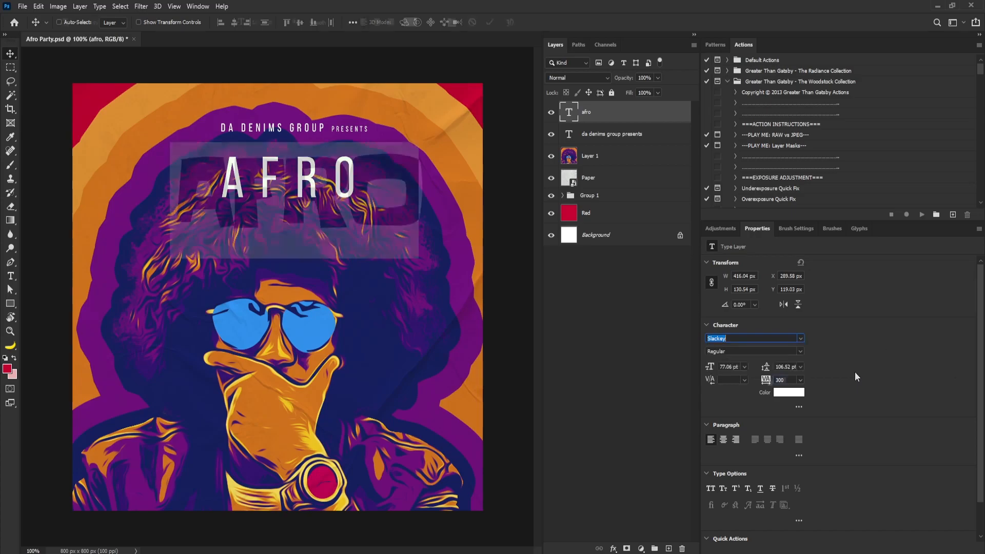
Move the AFRO title slightly to re-center it under the subtitle
click(6, 52)
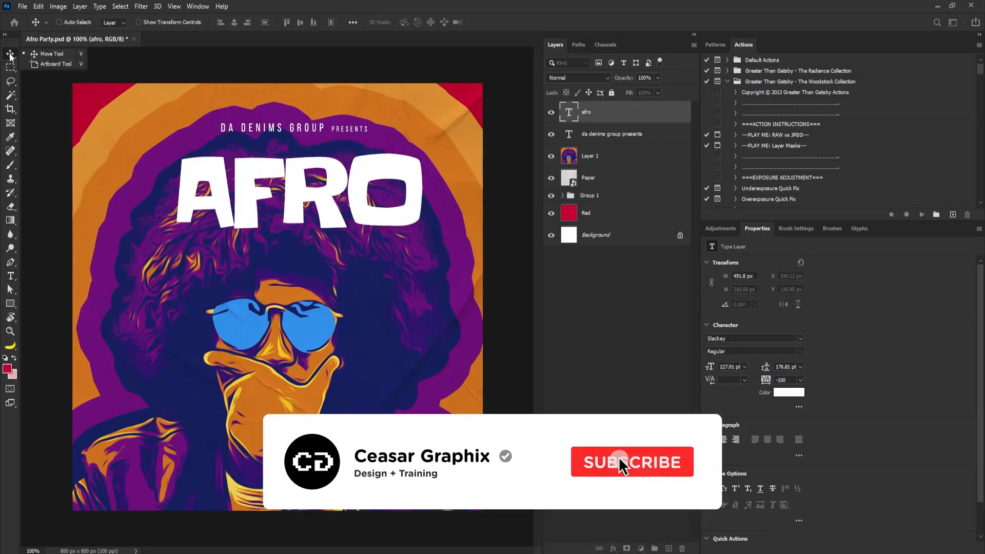
click(10, 67)
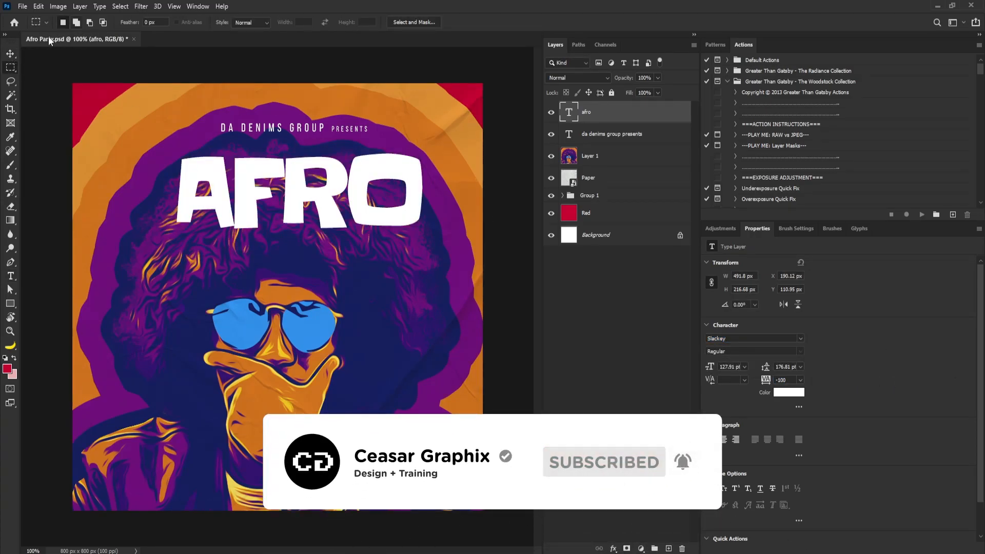
key(v)
drag(384, 210, 379, 201)
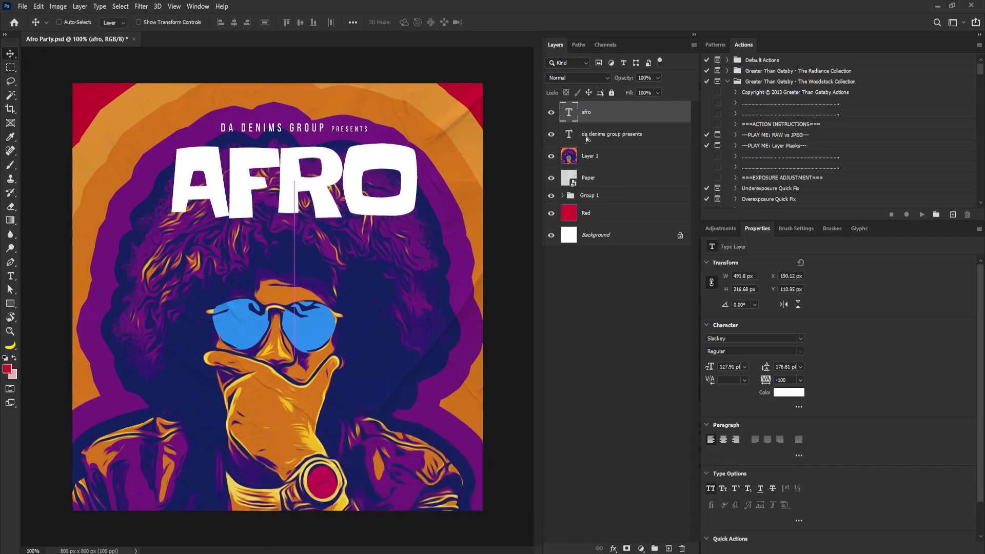
Duplicate the AFRO title, place the copy beneath the original and offset it slightly
drag(605, 117, 669, 548)
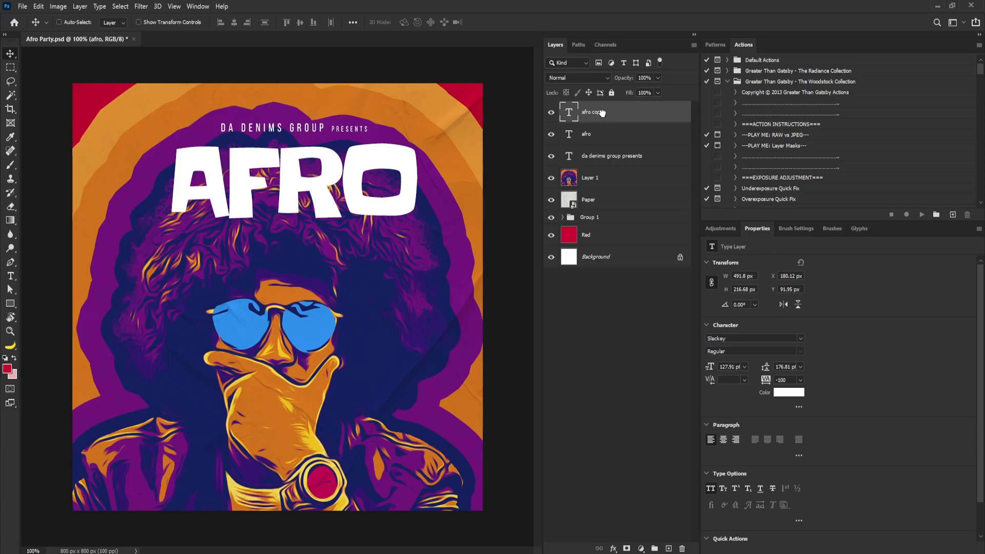
key(alt+bracketleft)
click(612, 114)
drag(620, 130, 620, 136)
drag(356, 179, 360, 182)
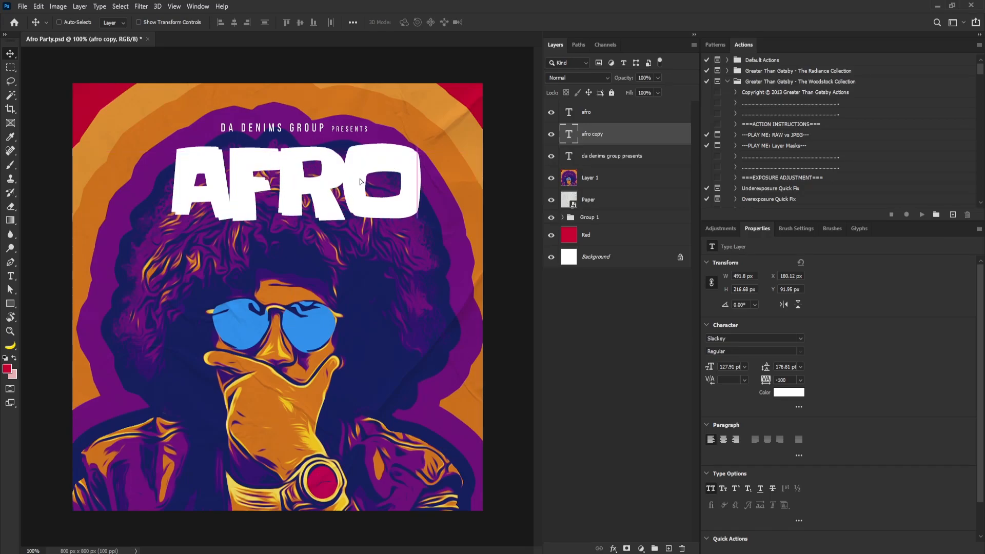
Set the title copy's text color to purple 6d0e79 sampled from the artwork
click(798, 396)
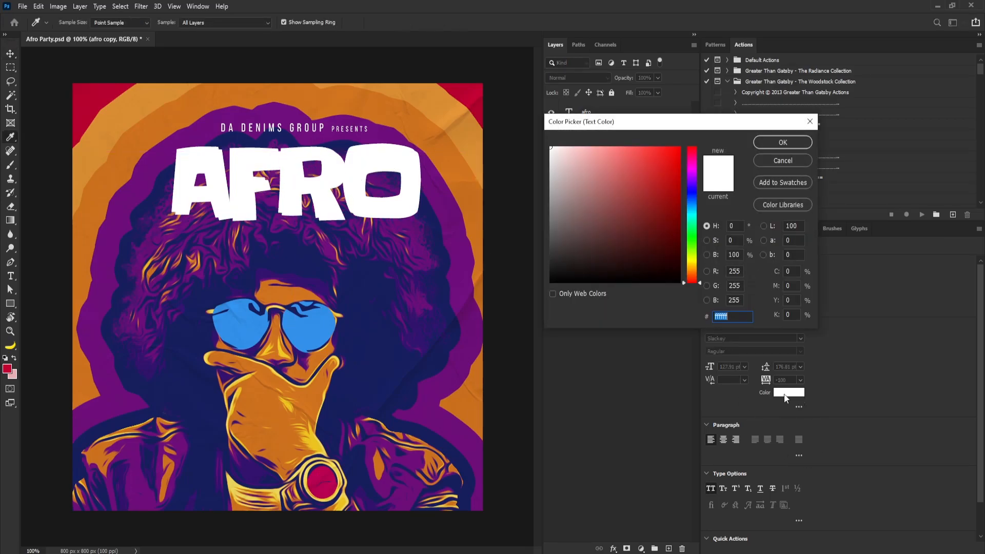
click(446, 387)
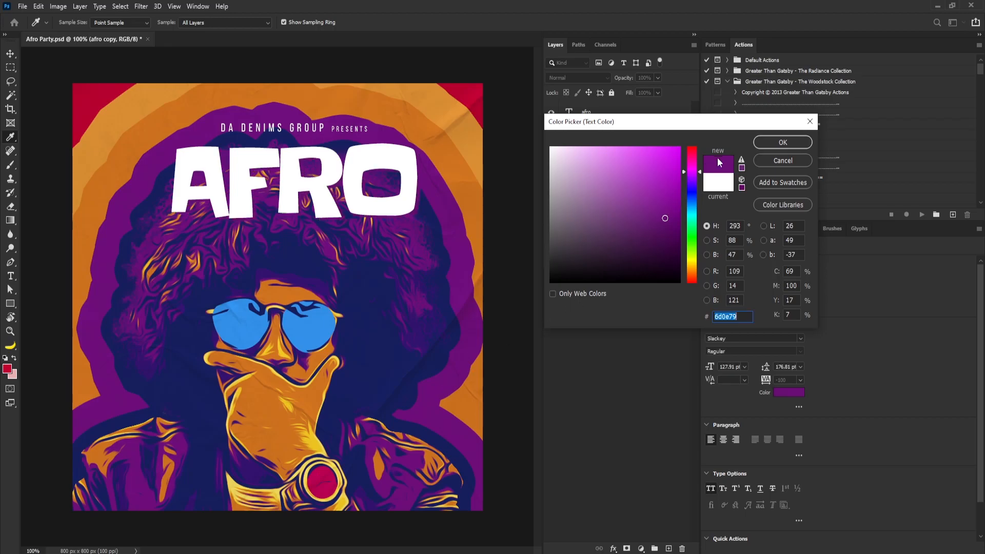
click(790, 146)
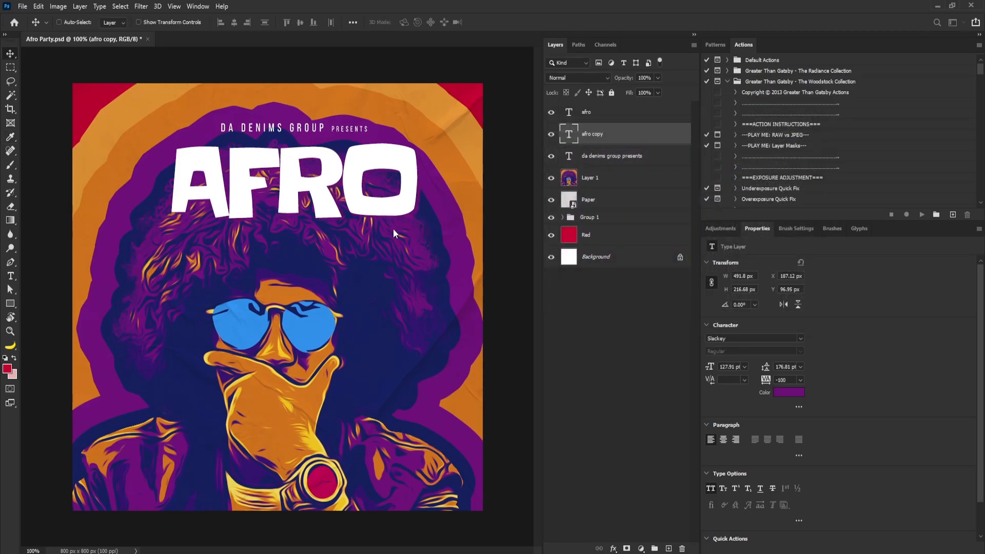
Duplicate the title copy again and move the new duplicate one layer down
drag(600, 136, 669, 549)
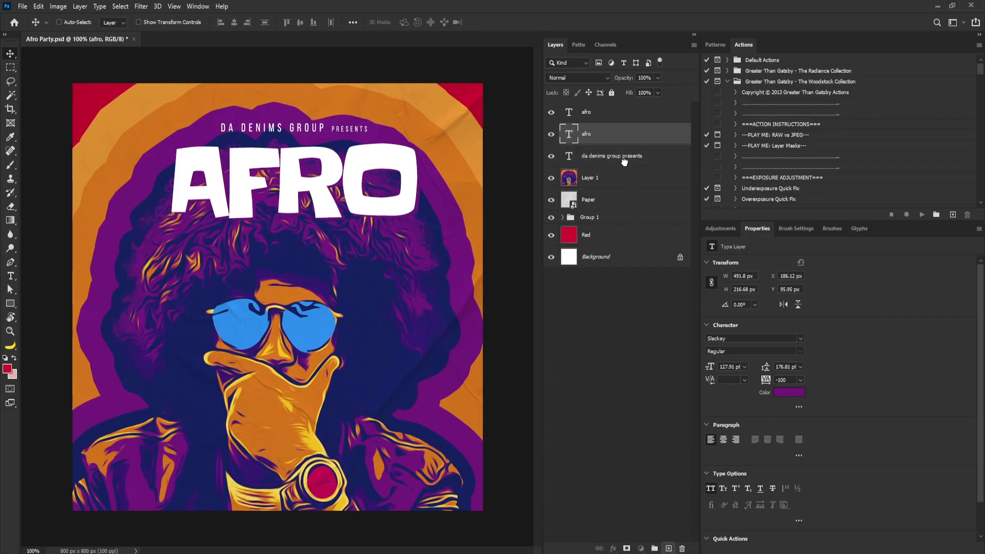
key(ctrl+bracketleft)
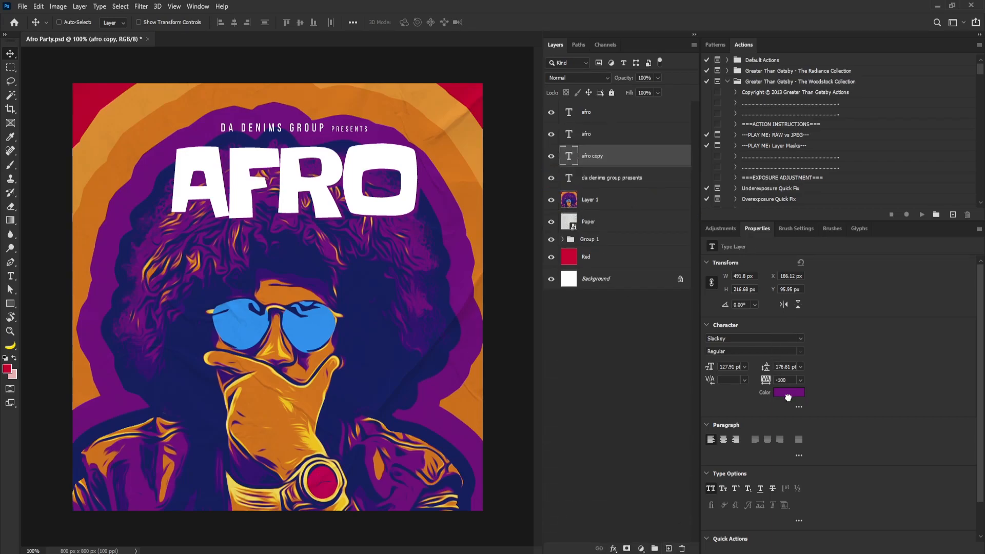
Set the newest AFRO copy's text color to orange cf731f sampled from the artwork
click(790, 394)
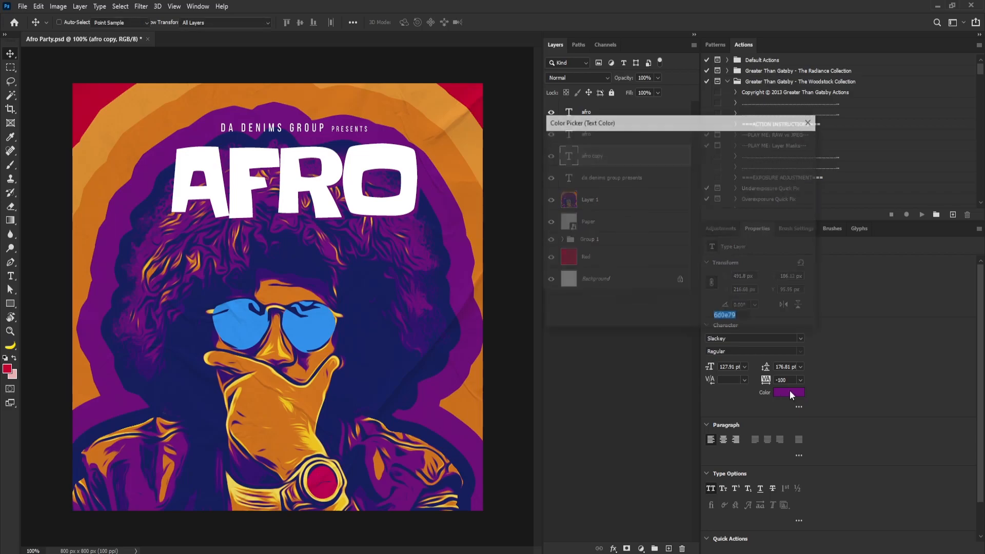
click(461, 181)
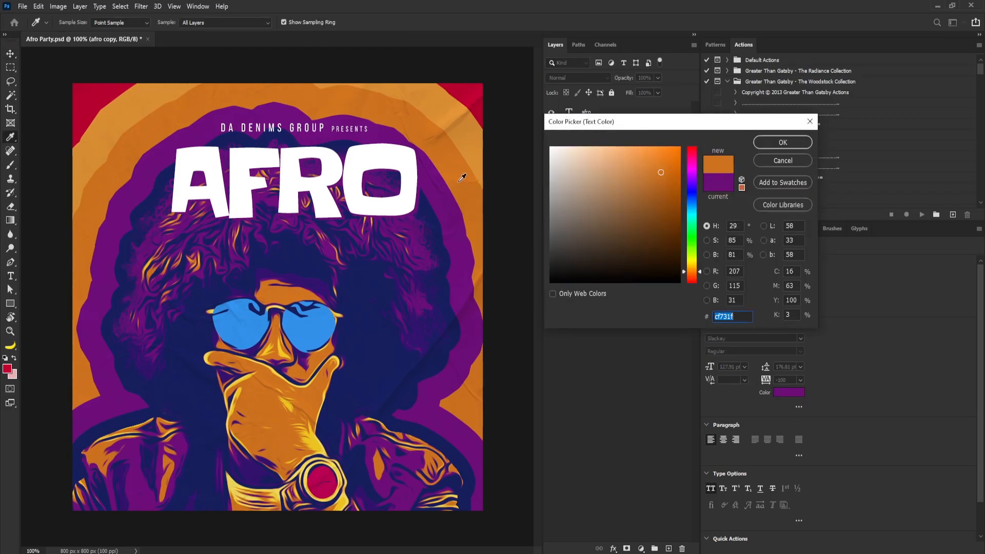
click(782, 143)
Nudge the orange AFRO copy slightly up and to the right to offset it behind the title
drag(399, 203, 399, 208)
key(Up)
key(Up)
key(Up)
key(Up)
key(Up)
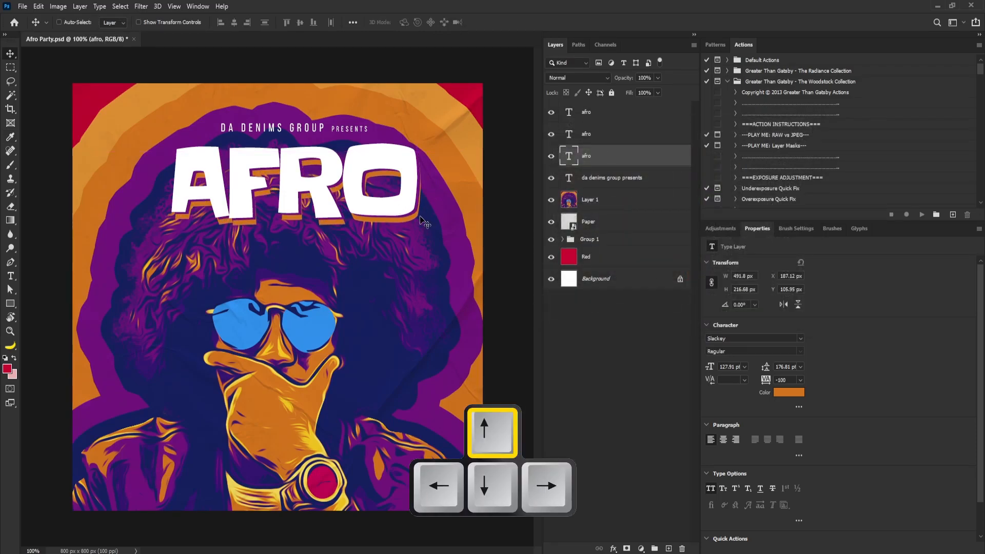
key(Right)
key(Right)
Add a "party" text layer on the artwork and set its color to white ffffff
key(t)
click(295, 261)
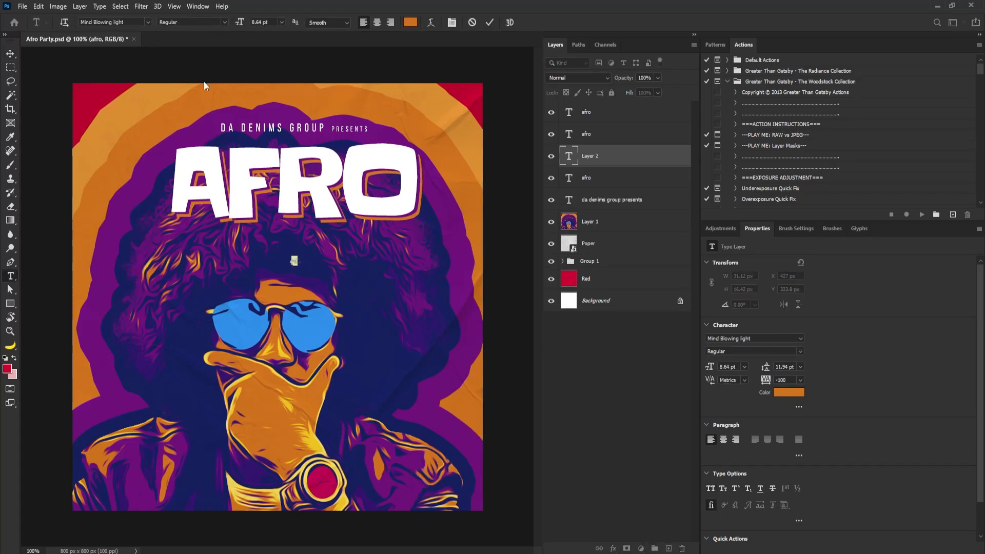
click(788, 393)
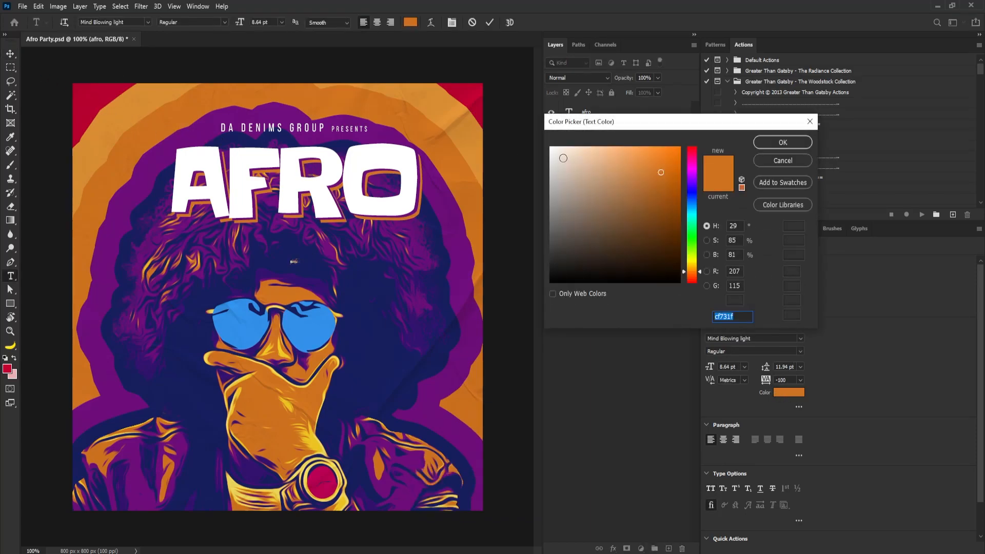
text(ffffff)
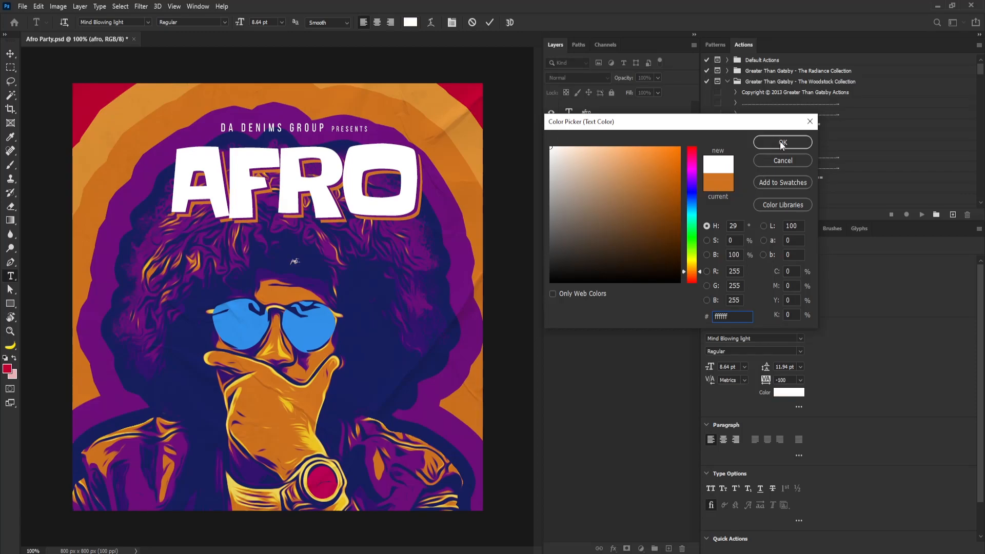
click(783, 143)
Scale the party text up, place it below the right end of AFRO, and set its tracking to 0
click(10, 54)
key(ctrl+t)
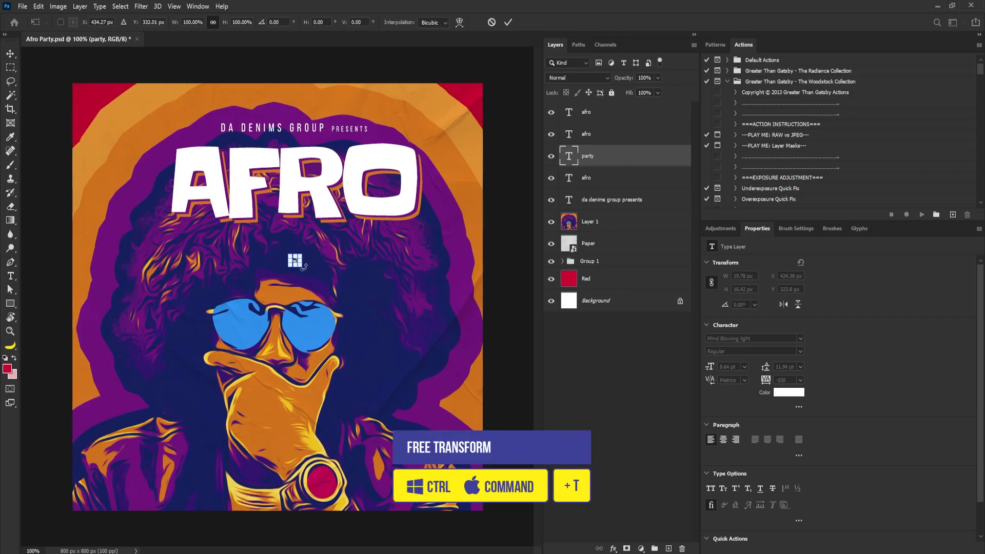
drag(303, 267, 344, 303)
drag(310, 253, 397, 234)
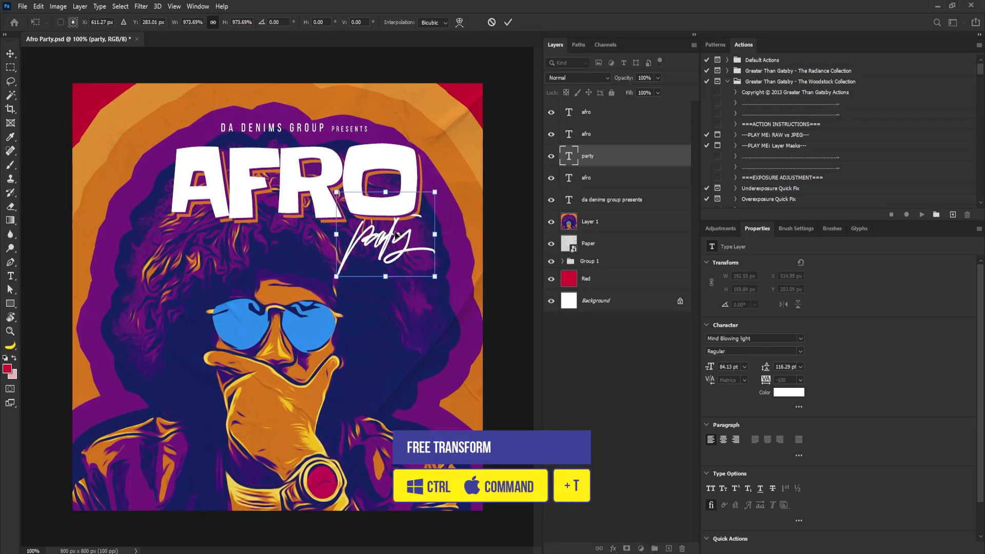
key(Return)
text(0)
key(Return)
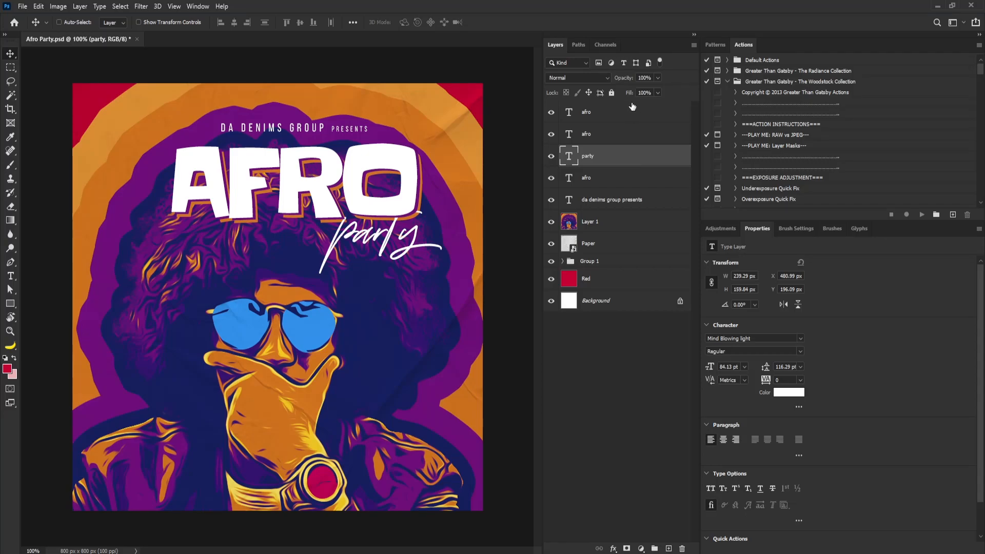
Bring the party layer to the top of the stack and enlarge it slightly over the title
key(ctrl+shift+bracketright)
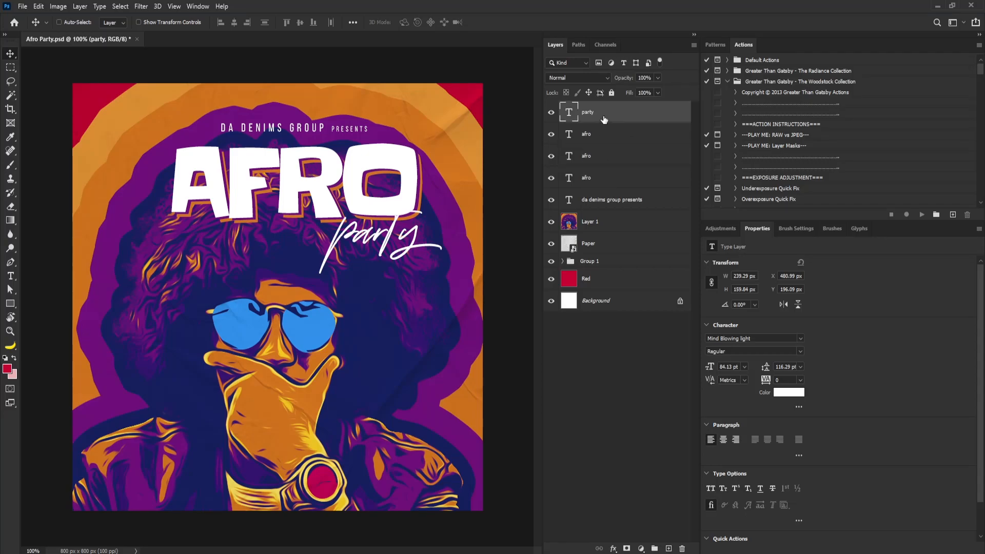
mouse_move(396, 264)
mouse_down()
mouse_move(406, 263)
mouse_move(395, 263)
mouse_up()
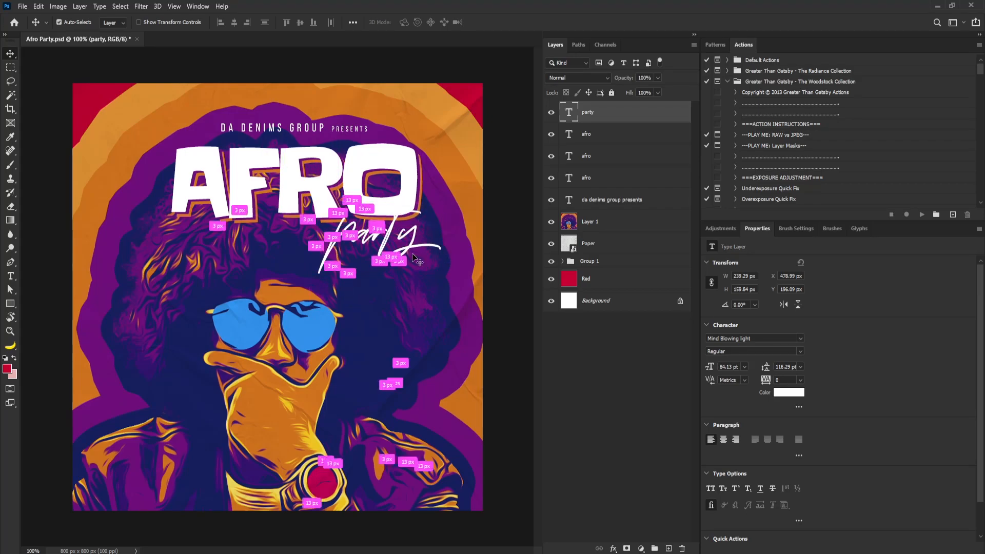
key(ctrl+t)
drag(444, 190, 475, 165)
key(Return)
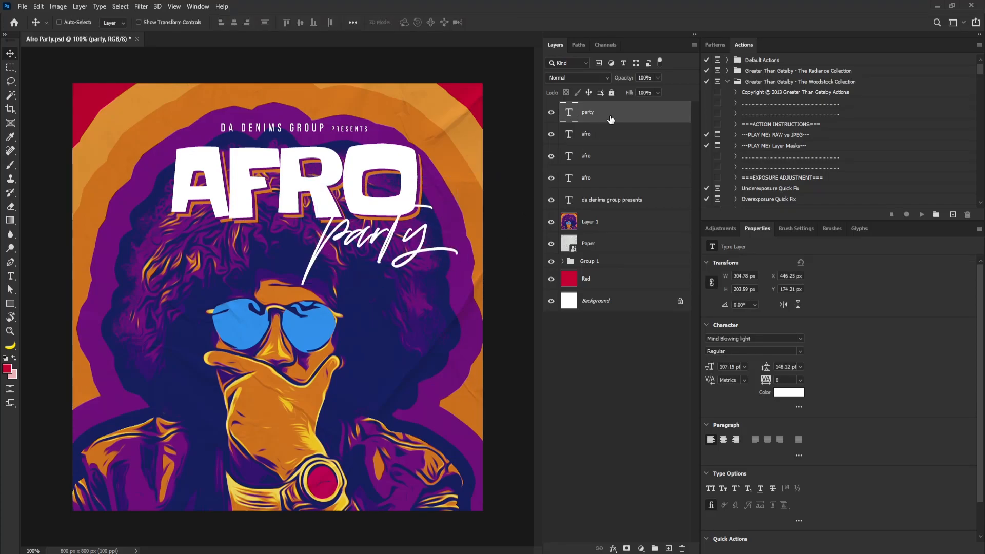
Duplicate the party text beneath the original, offset the copy downward, and color it purple 6d0e79
drag(611, 119, 599, 140)
drag(388, 239, 391, 249)
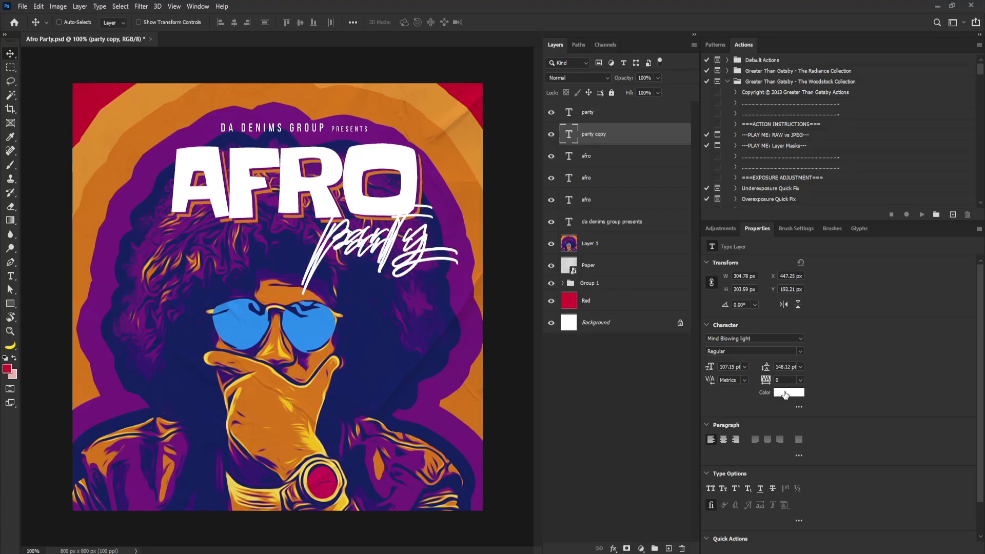
click(437, 195)
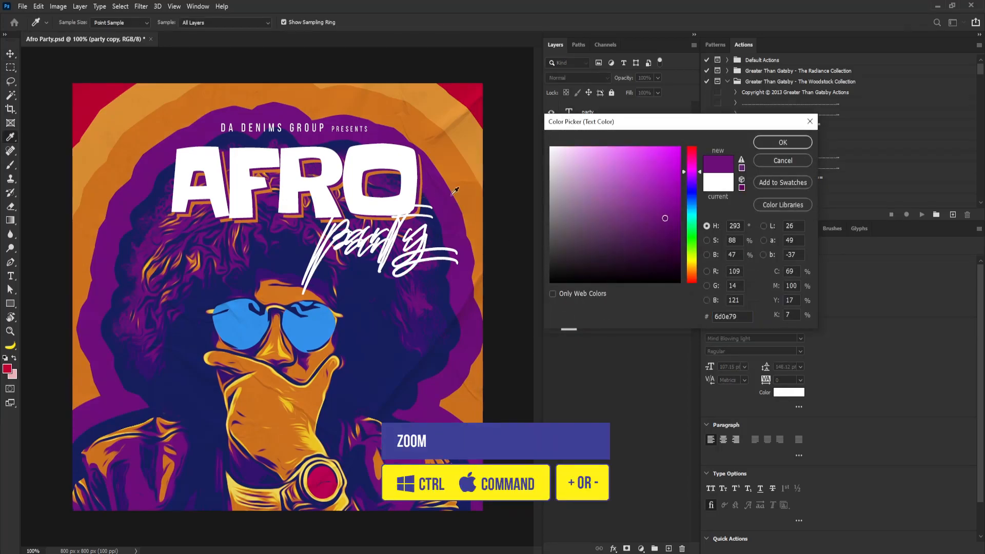
click(794, 143)
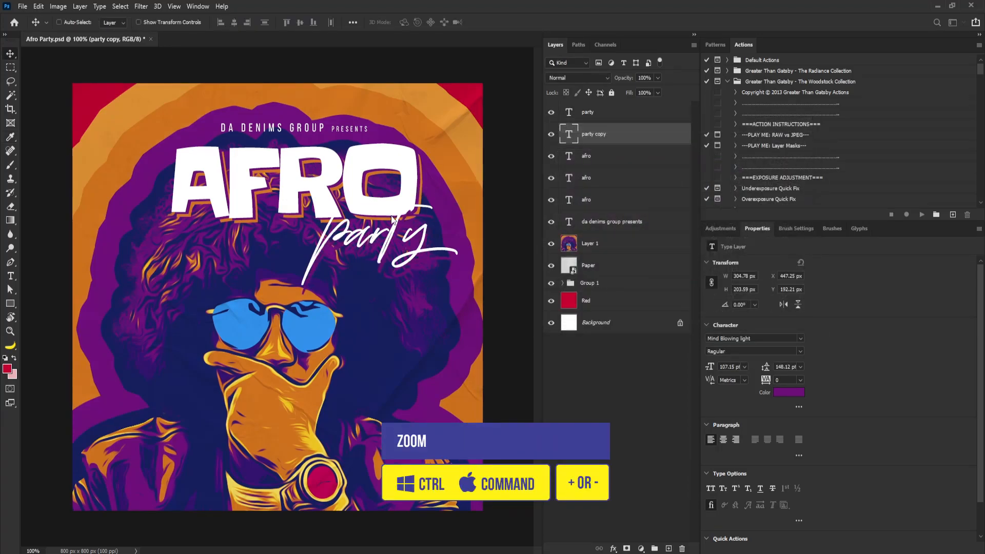
Duplicate the party copy and move the new duplicate one layer down
key(ctrl+plus)
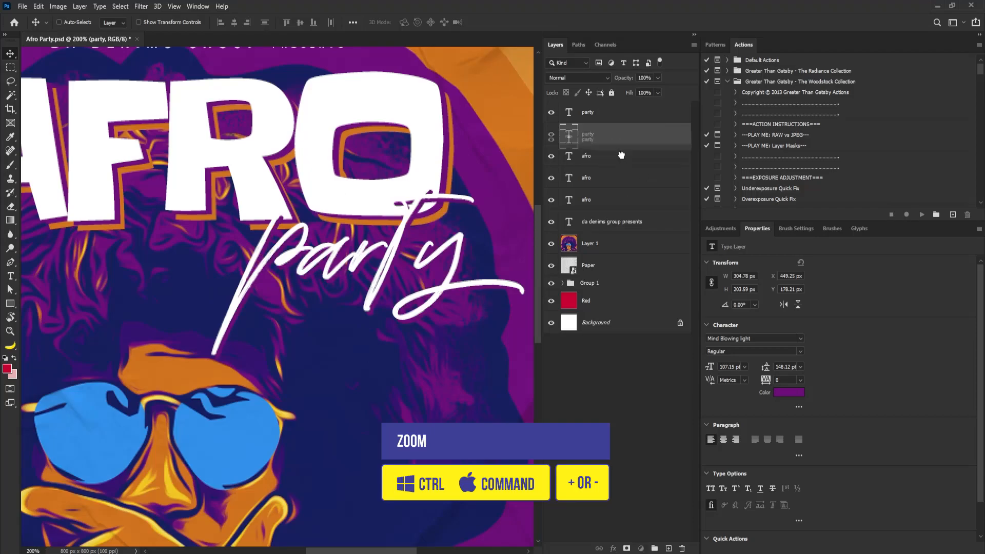
key(ctrl+j)
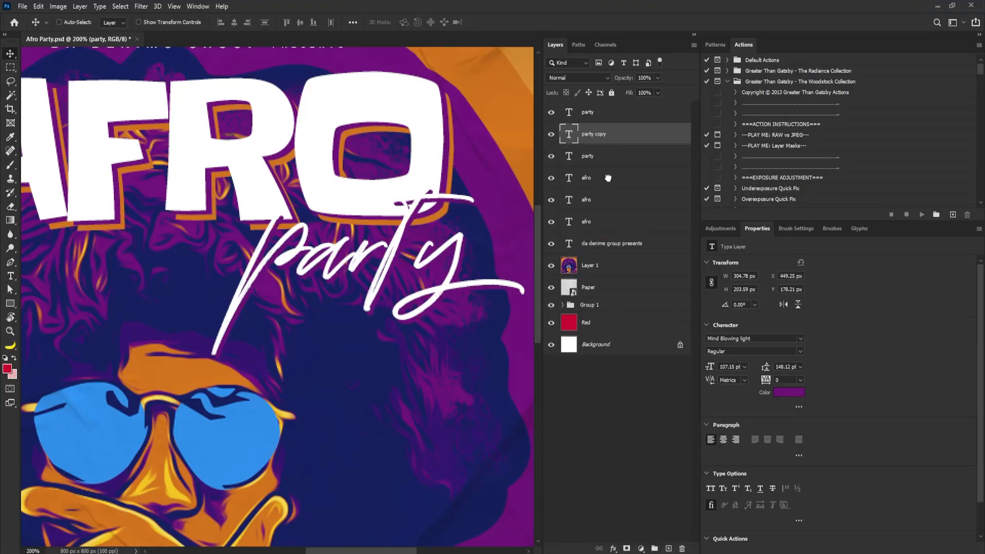
drag(622, 136, 622, 163)
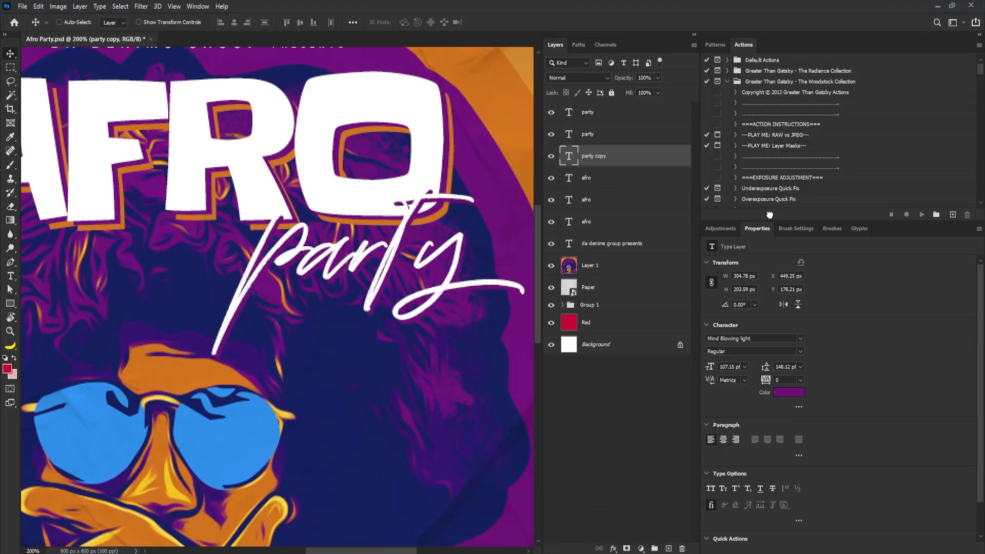
Color the lower party duplicate orange cf731f and nudge it a few pixels down
click(788, 392)
click(453, 173)
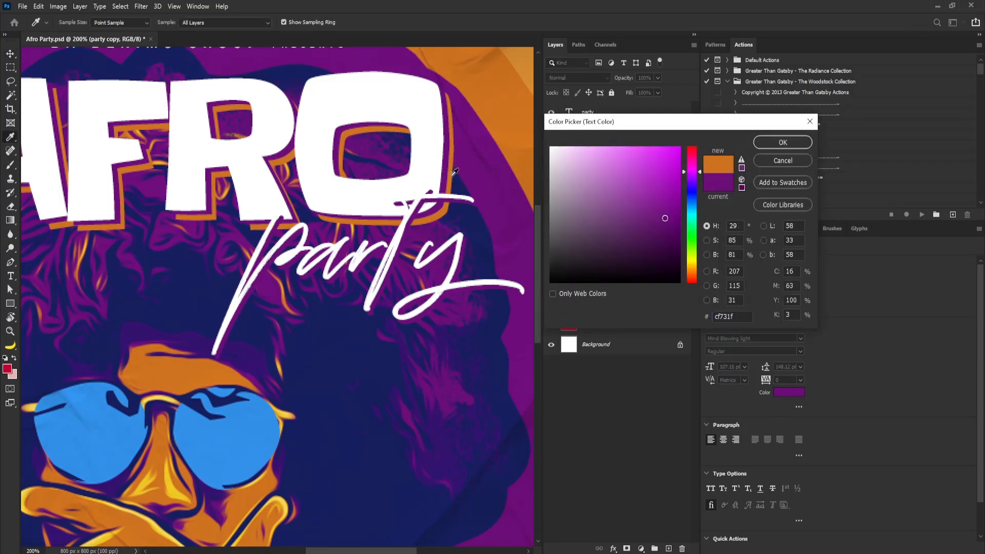
click(781, 142)
key(Down)
key(Down)
key(Down)
key(Down)
key(Down)
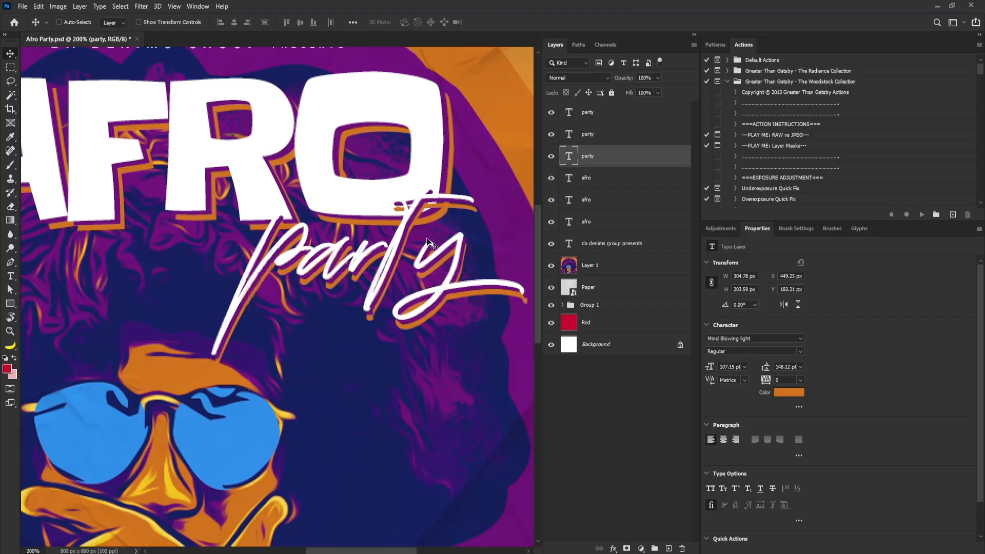
key(Up)
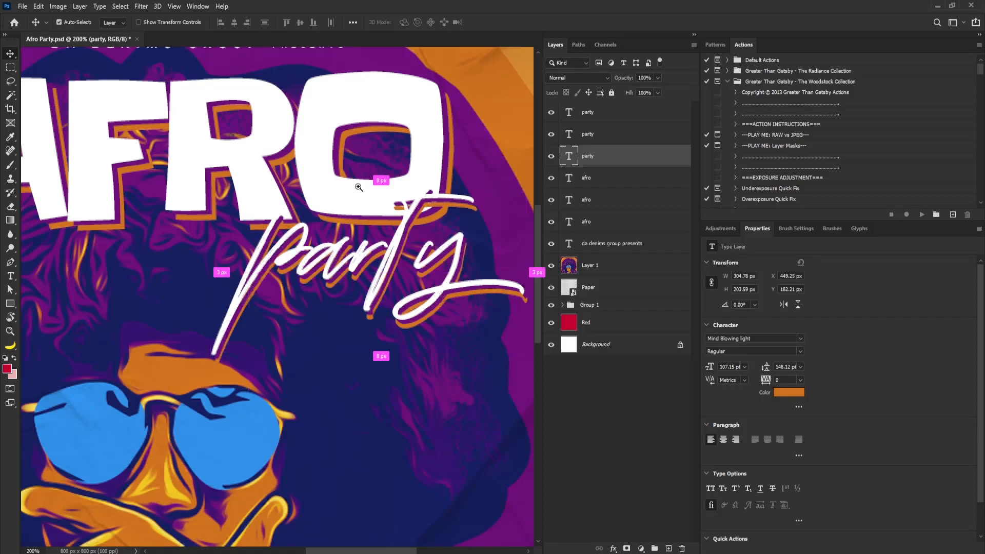
drag(359, 188, 317, 206)
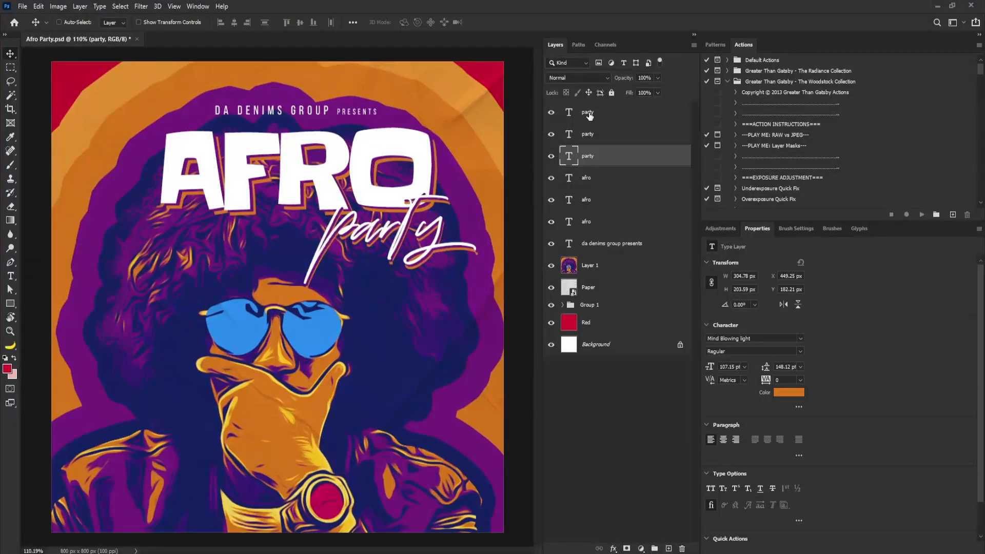
Group all title text layers, from party to the subtitle, into a group named Theme
click(590, 115)
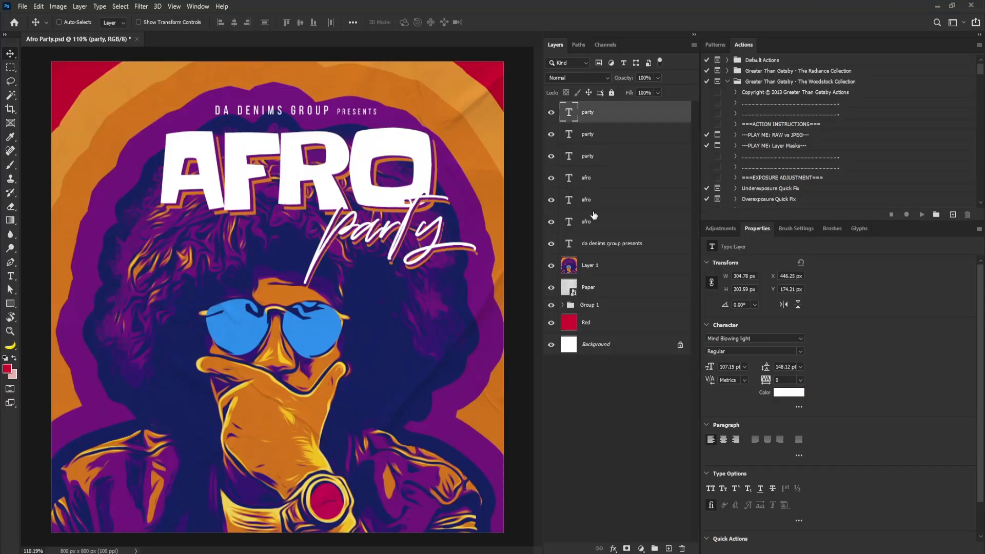
shift+click(612, 245)
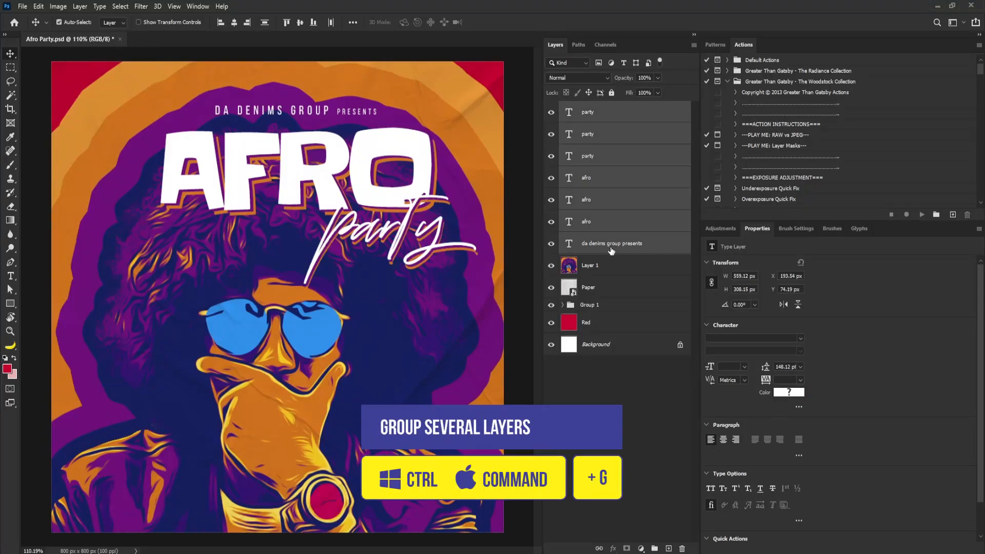
key(ctrl+g)
double_click(590, 107)
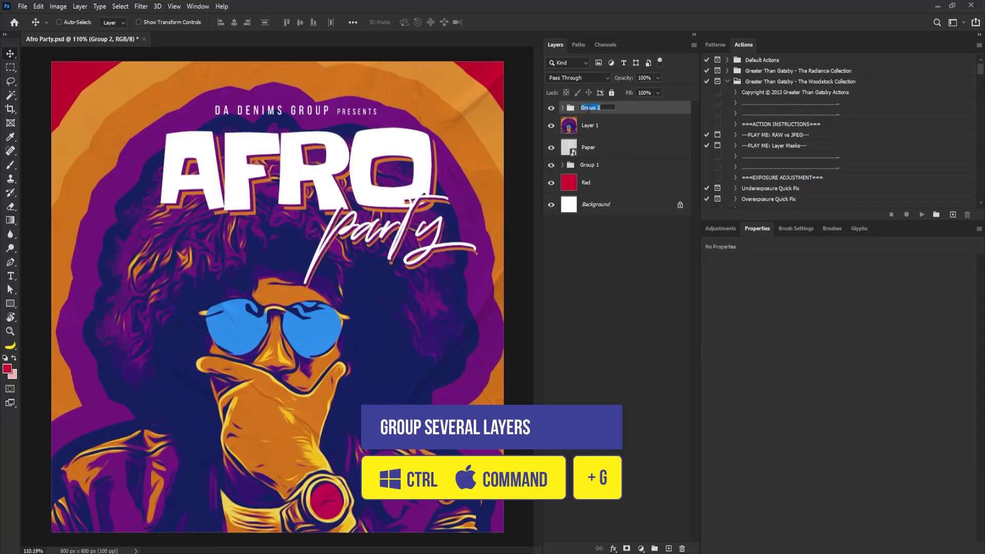
text(Theme)
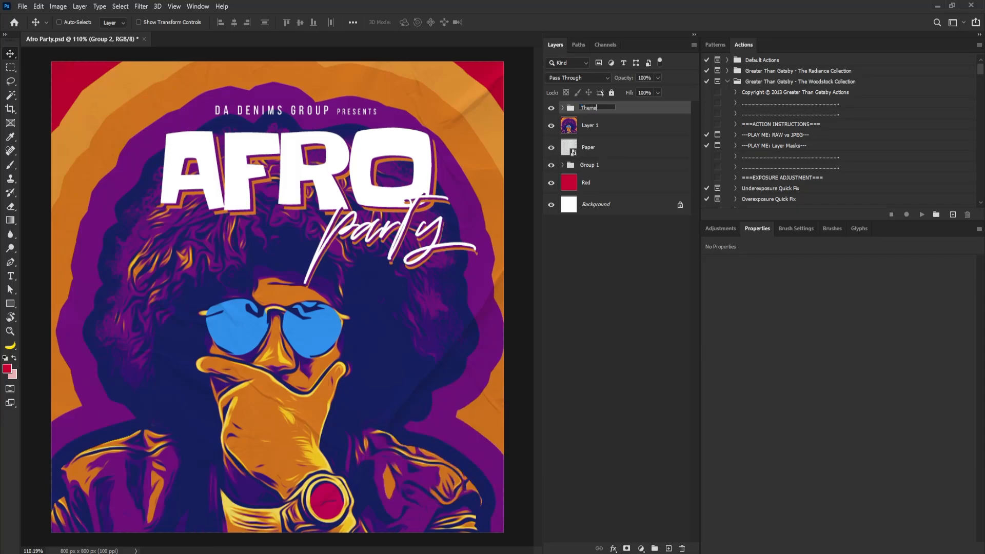
key(Return)
Rotate the Theme group counterclockwise with Free Transform and reposition it near the top
key(ctrl+t)
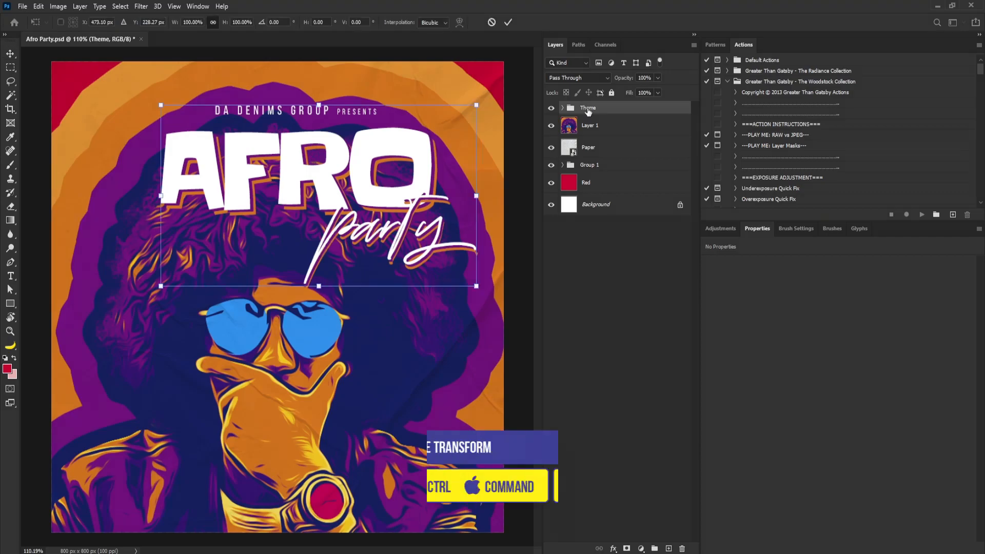
right_click(386, 204)
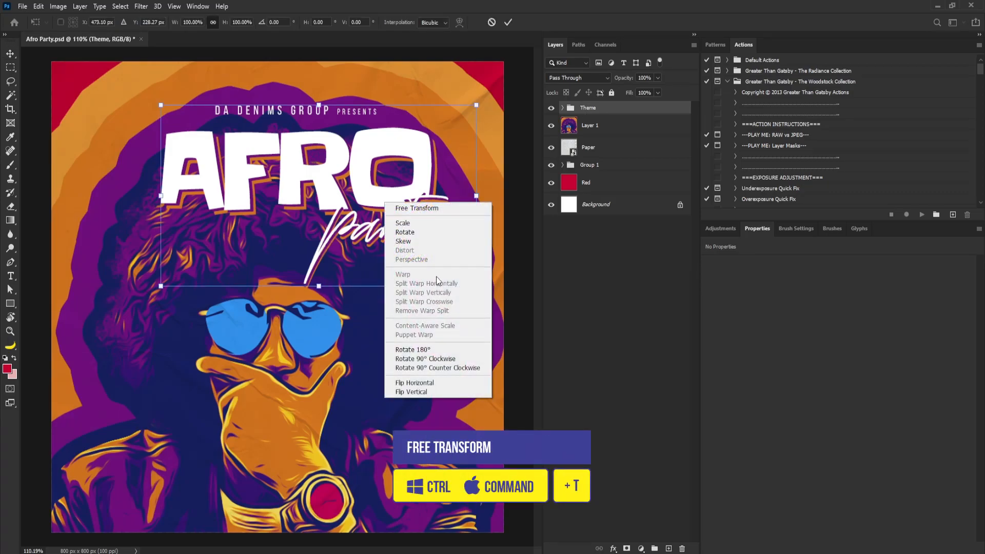
click(405, 242)
drag(475, 181, 476, 110)
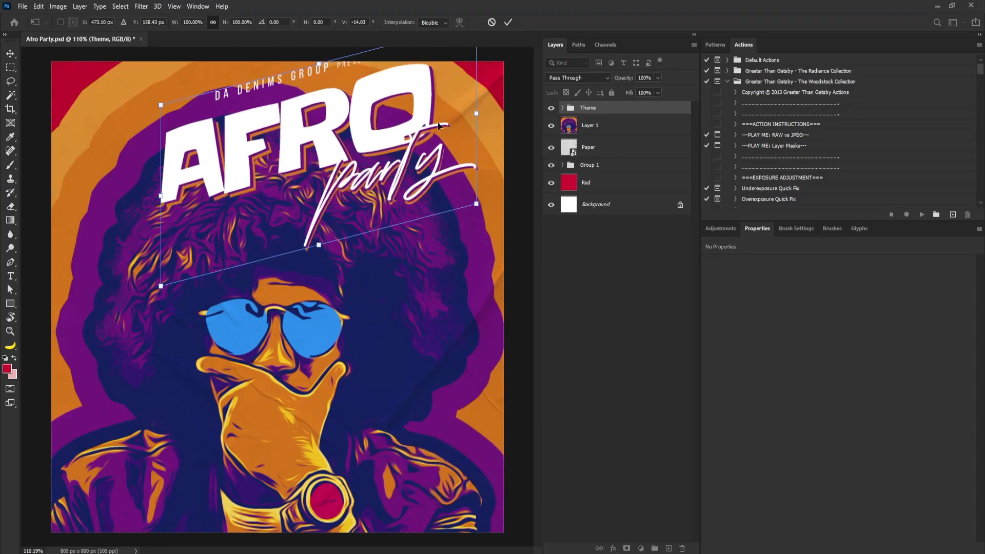
drag(402, 123, 391, 169)
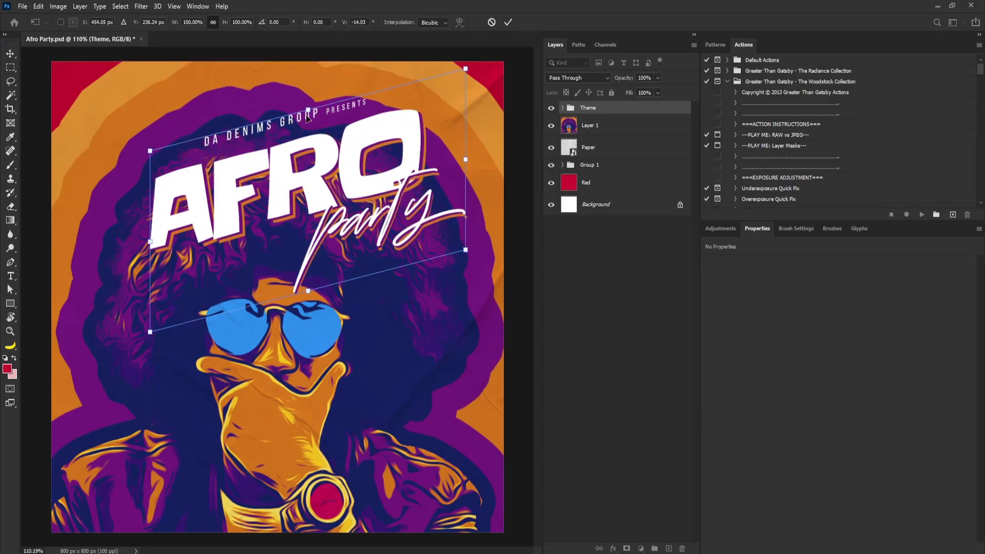
drag(309, 111, 352, 112)
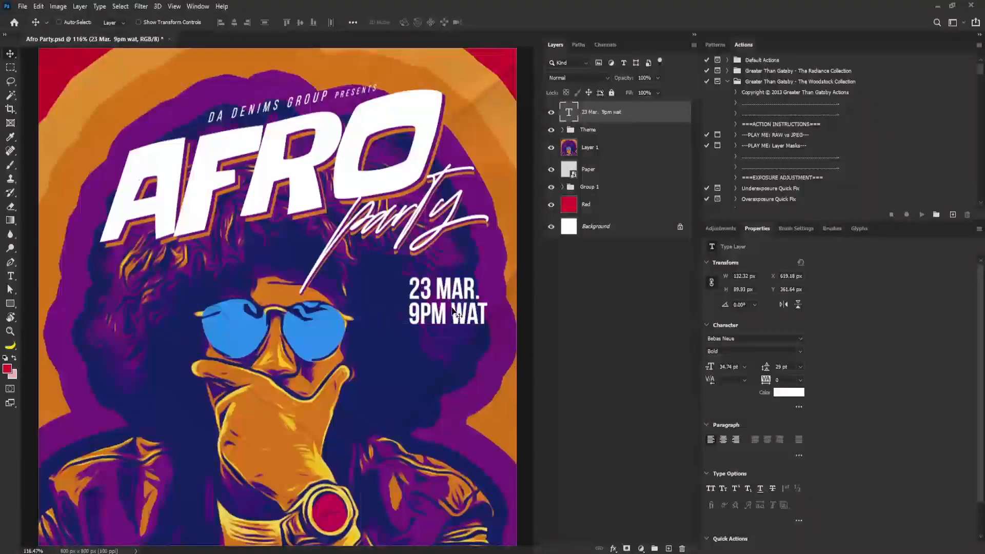
Move and enlarge the 23 MAR. 9PM WAT date text slightly
drag(462, 310, 466, 314)
drag(487, 275, 495, 272)
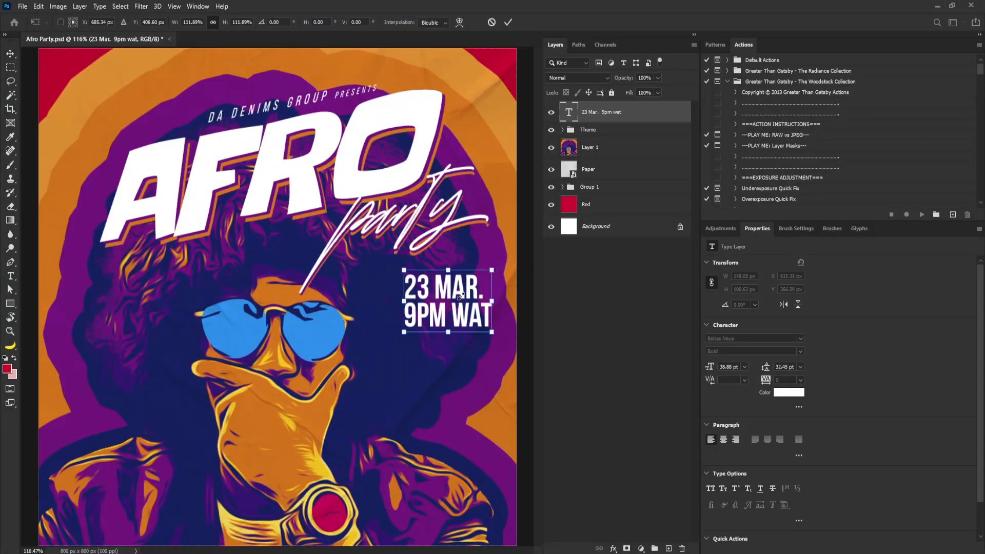
key(Return)
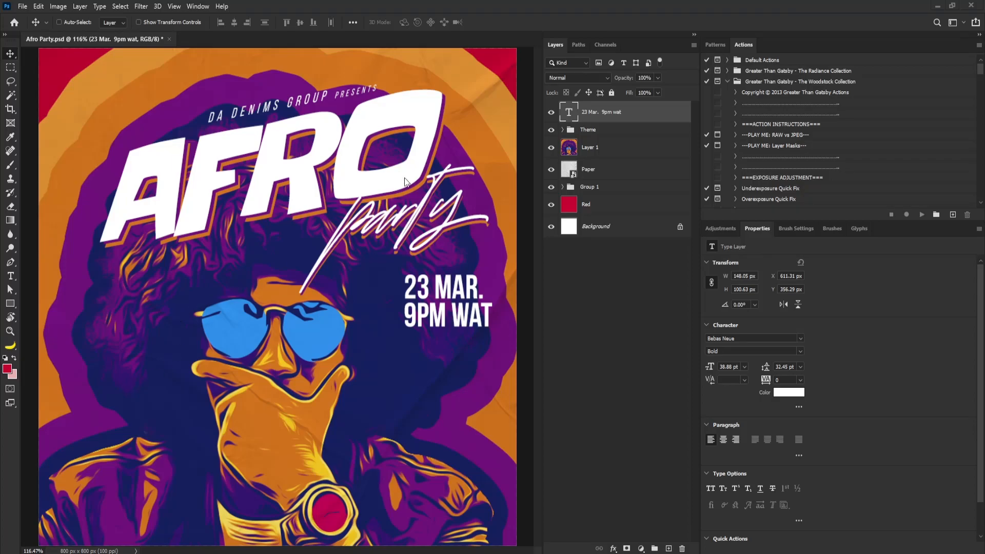
Paste the venue text "Grand B Event centre ben rd. festac town" as a new text layer below the date
click(11, 276)
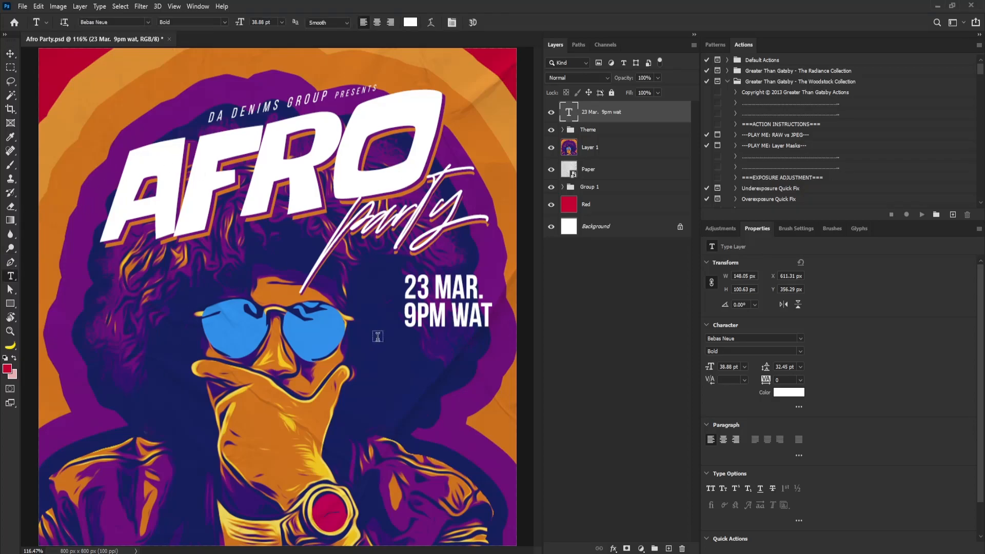
click(381, 374)
text(GRAND B EVENT CENTRE BEN RD, FESTAC TOWN)
key(ctrl+Return)
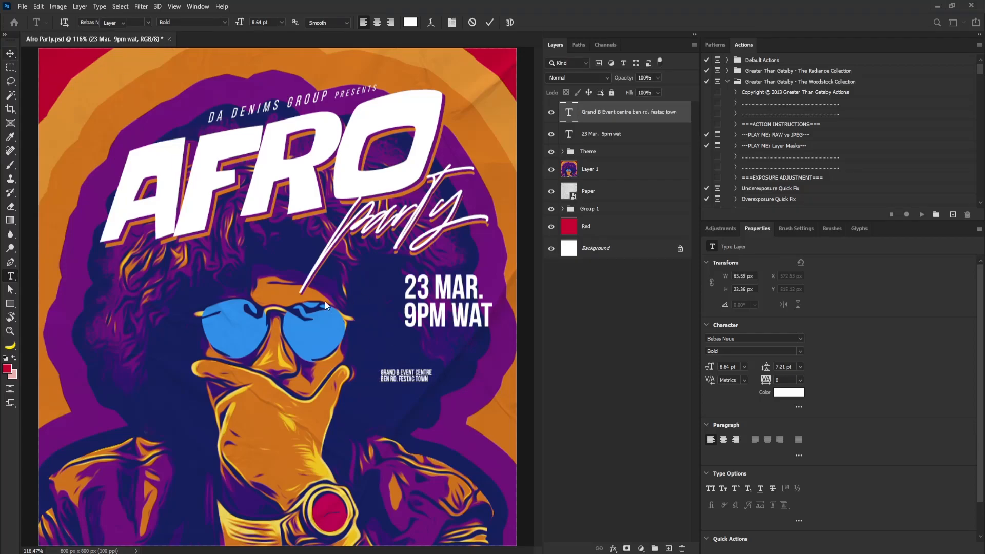
Enlarge the venue text with Free Transform and set its line spacing to 18 pt
key(ctrl+t)
drag(432, 368, 459, 359)
drag(398, 374, 448, 343)
key(Return)
text(15)
key(Return)
key(Up)
key(Up)
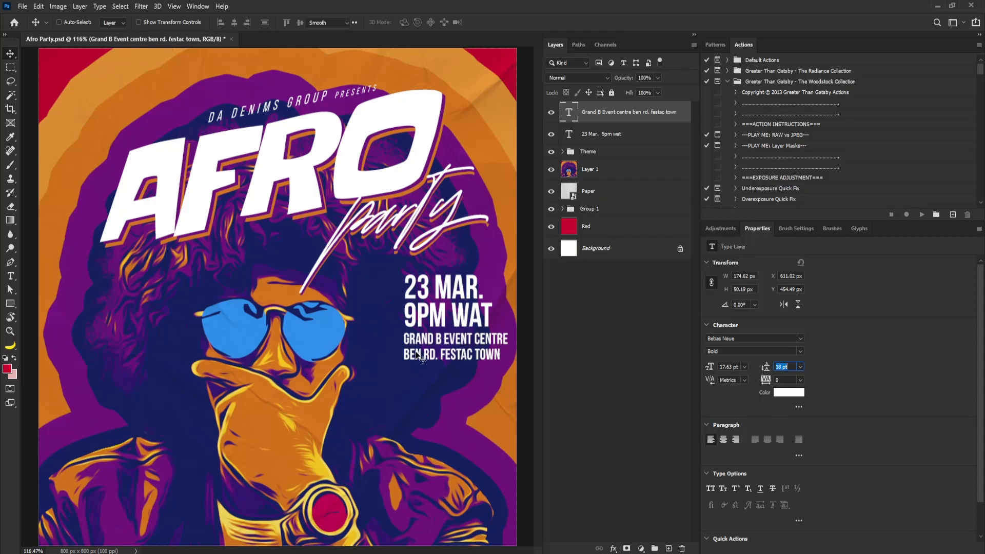
Change the second venue line, BEN RD. FESTAC TOWN, to the Regular font style
double_click(413, 354)
drag(403, 354, 500, 355)
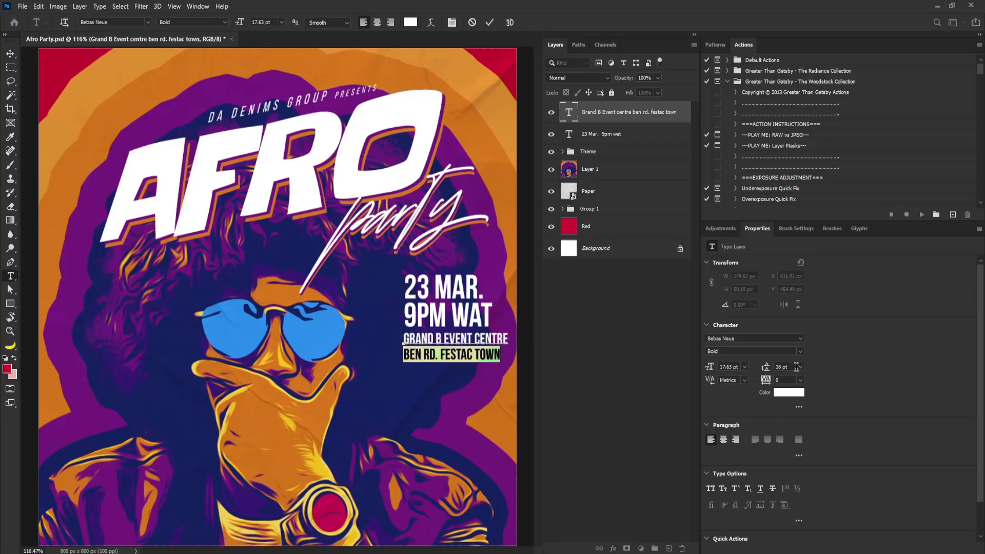
click(801, 351)
click(746, 388)
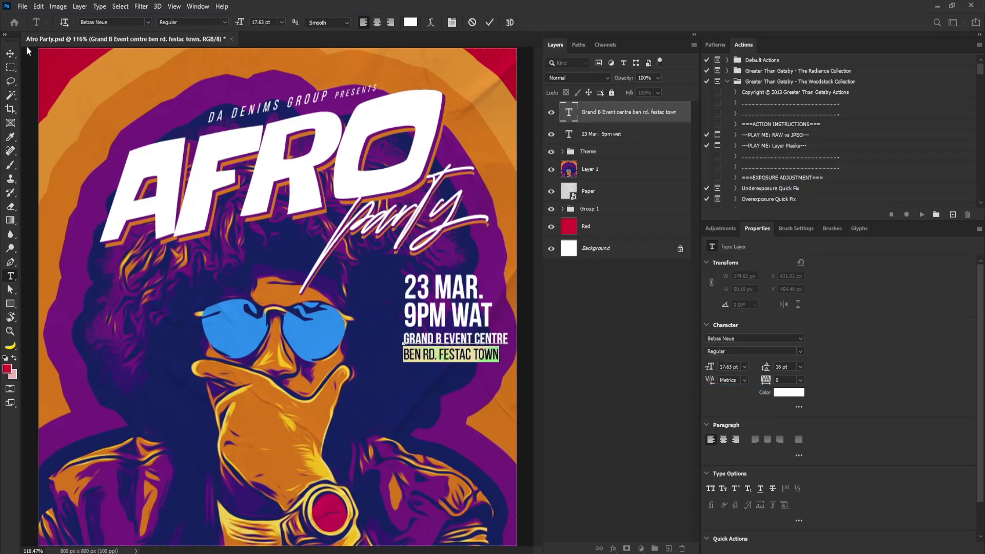
click(10, 67)
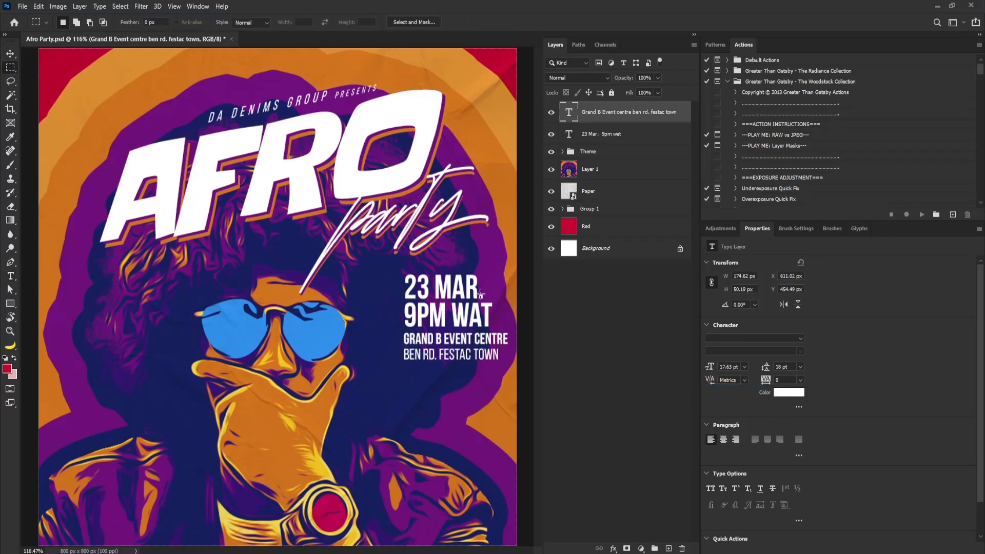
Select both the date and venue text layers and move them together slightly left and down
shift+click(595, 137)
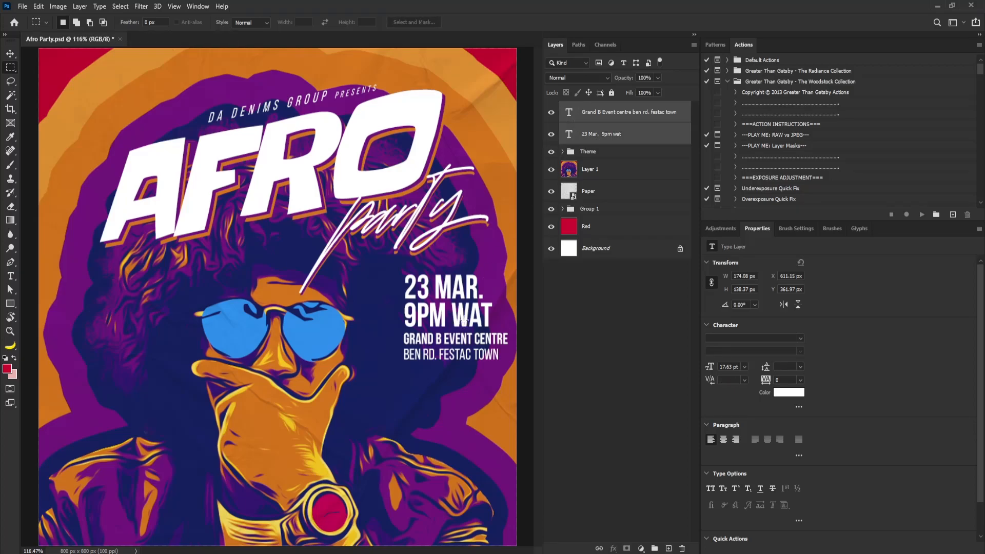
key(v)
drag(471, 304, 415, 328)
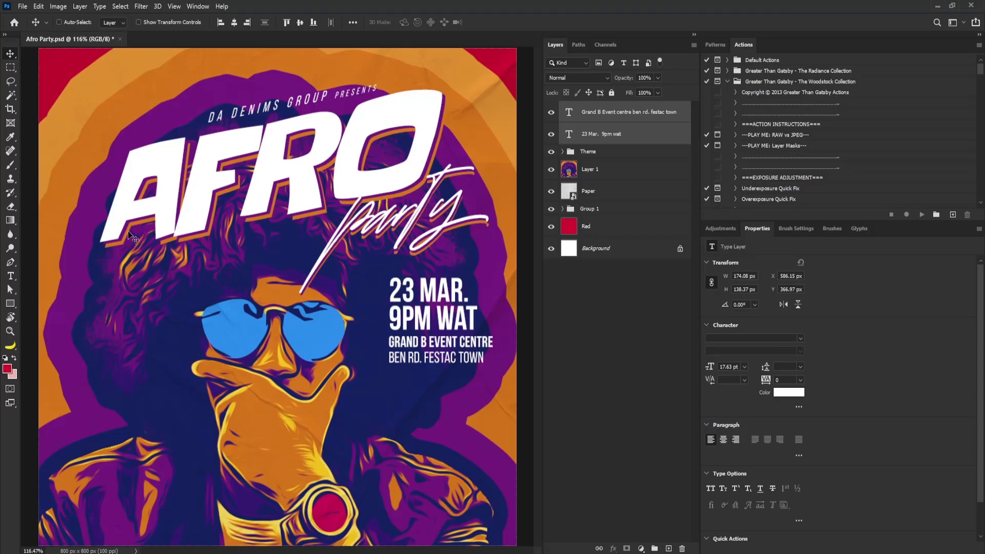
Draw a rectangle about 189 by 69 px below the venue text with the Rectangle tool
click(11, 304)
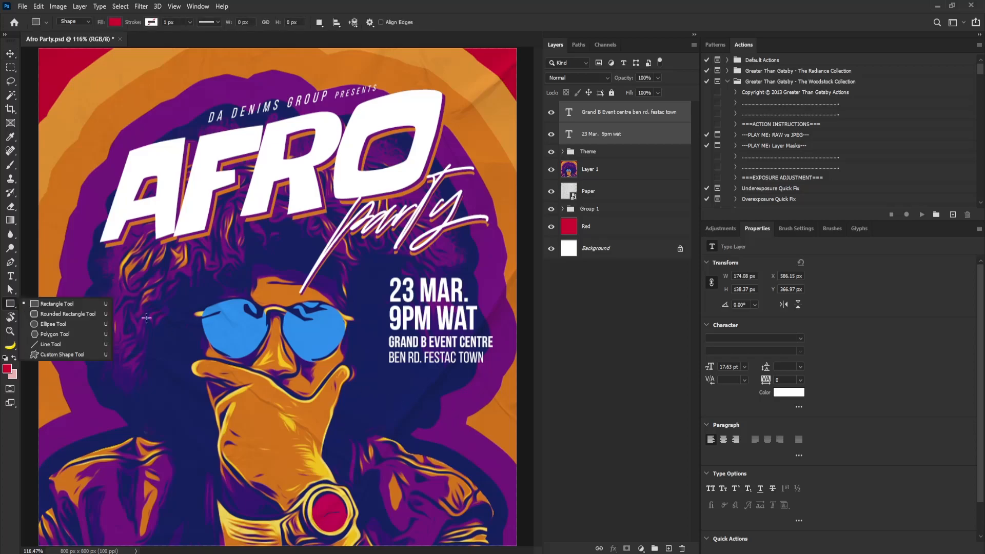
click(49, 305)
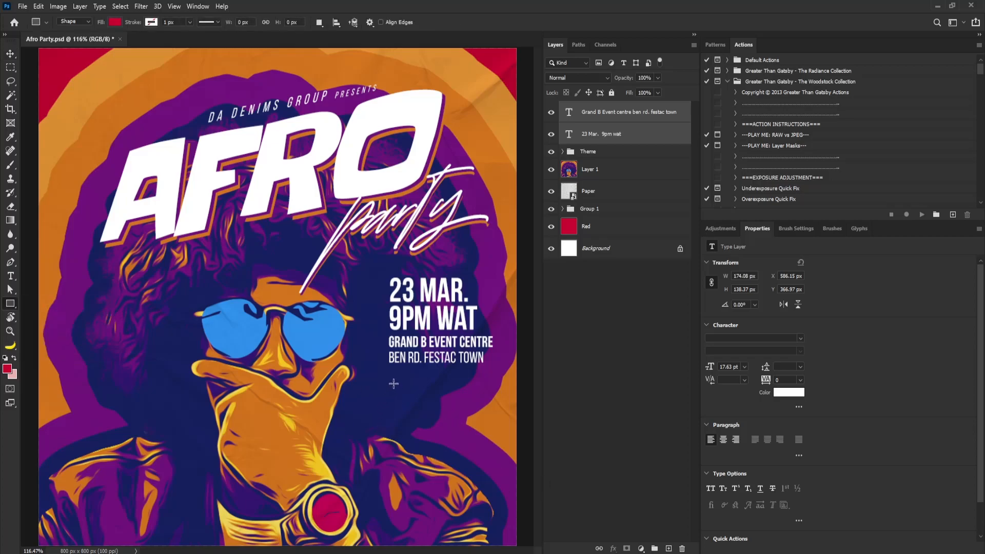
mouse_move(388, 364)
mouse_down()
mouse_move(446, 405)
mouse_move(505, 404)
mouse_move(502, 422)
mouse_up()
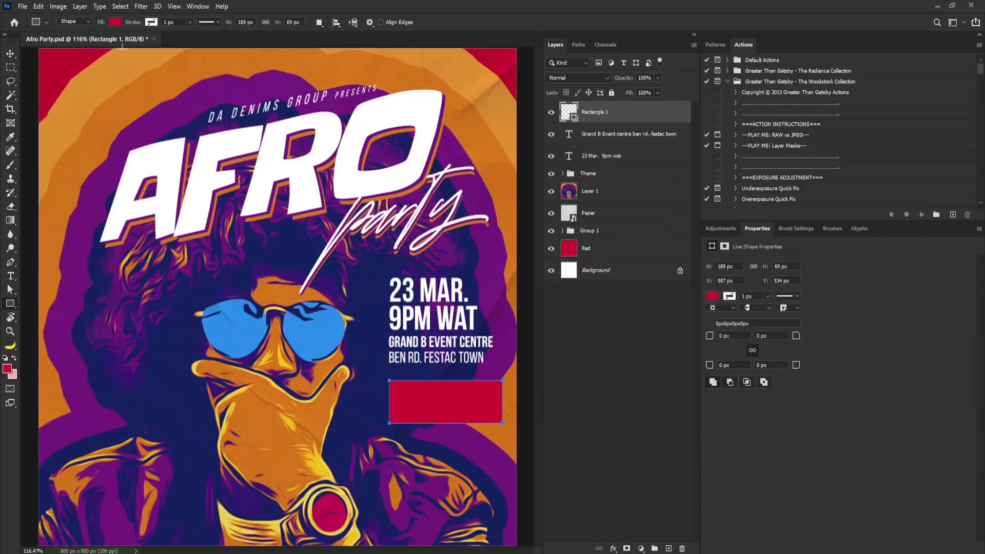
Give the rectangle a white stroke colour and set its fill to none
click(160, 21)
click(86, 78)
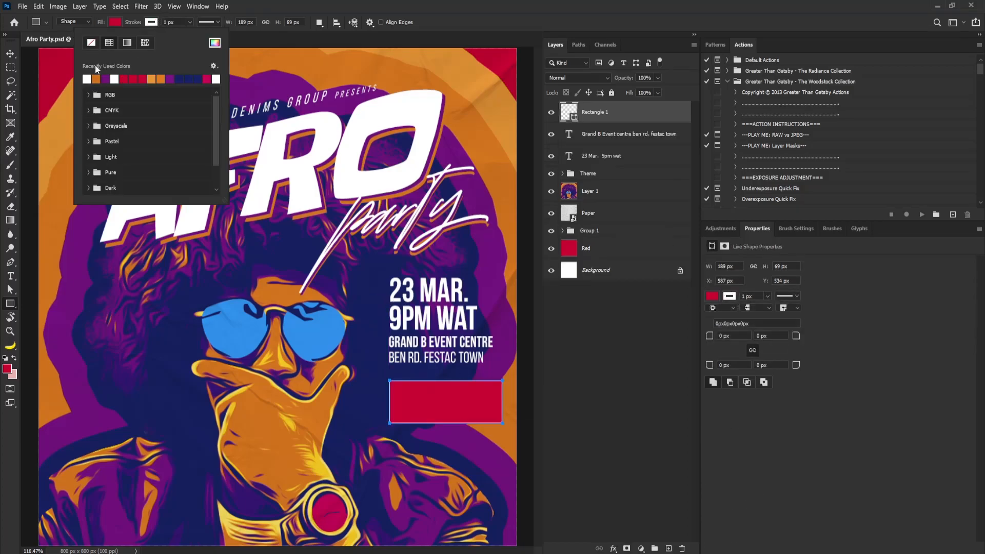
click(117, 23)
click(55, 43)
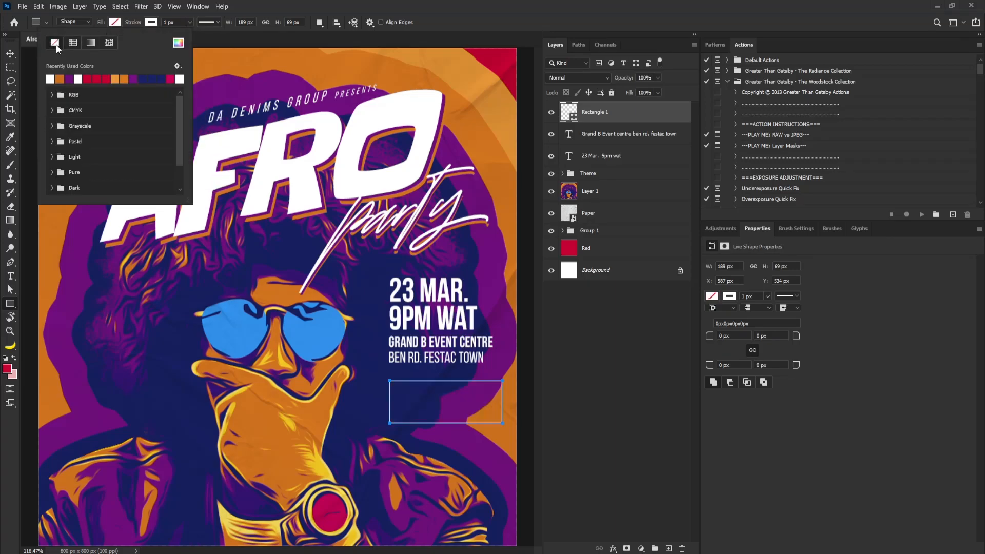
Set the rectangle's stroke alignment to inside and its stroke width to 3 px
click(456, 2)
click(218, 23)
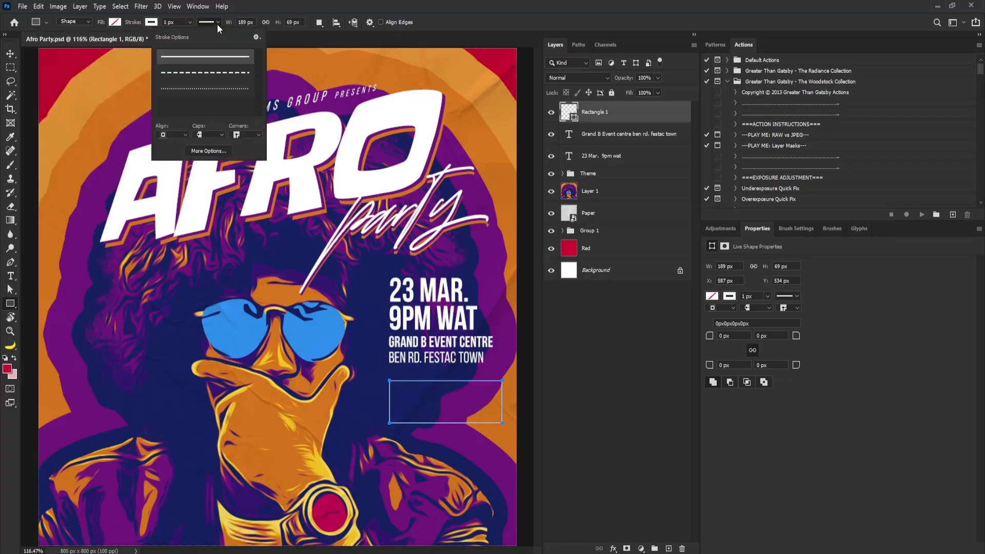
click(173, 135)
click(171, 160)
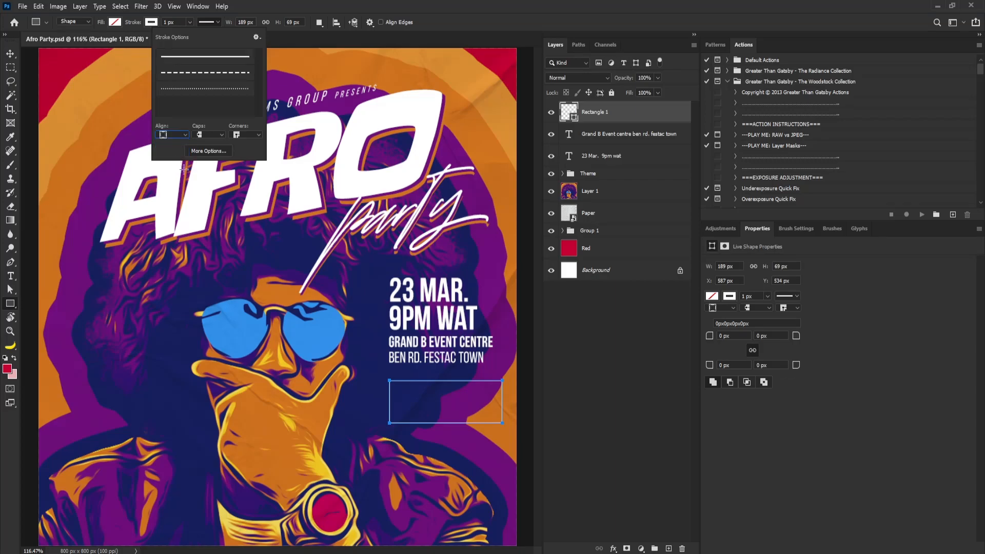
click(189, 23)
drag(190, 35, 191, 35)
click(179, 19)
text(3)
key(Return)
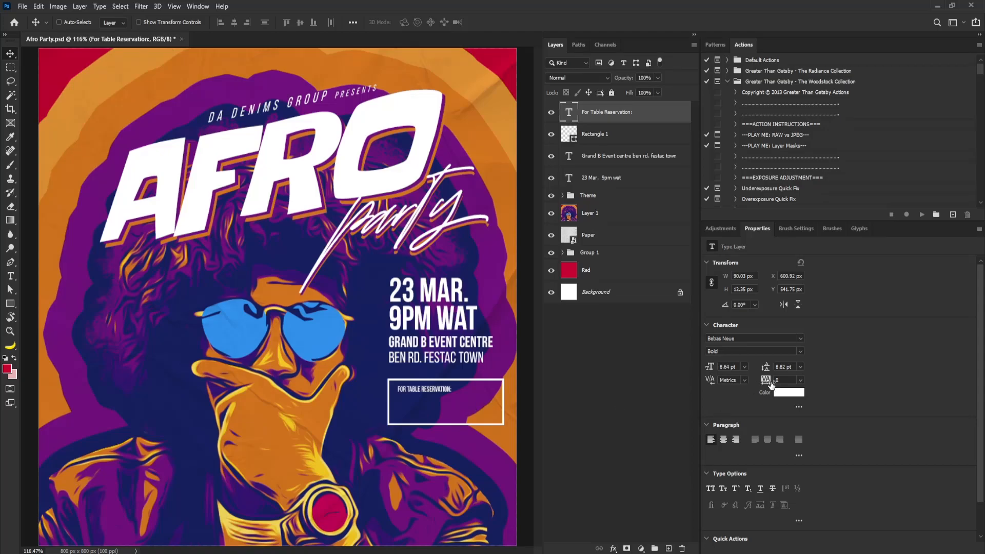
Enlarge the "For Table Reservation:" text with Free Transform and nudge it into the top of the box
key(Return)
key(ctrl+t)
mouse_move(459, 391)
mouse_down()
mouse_move(493, 395)
mouse_move(452, 395)
mouse_up()
key(Return)
key(Up)
key(Up)
key(Up)
key(Right)
key(Down)
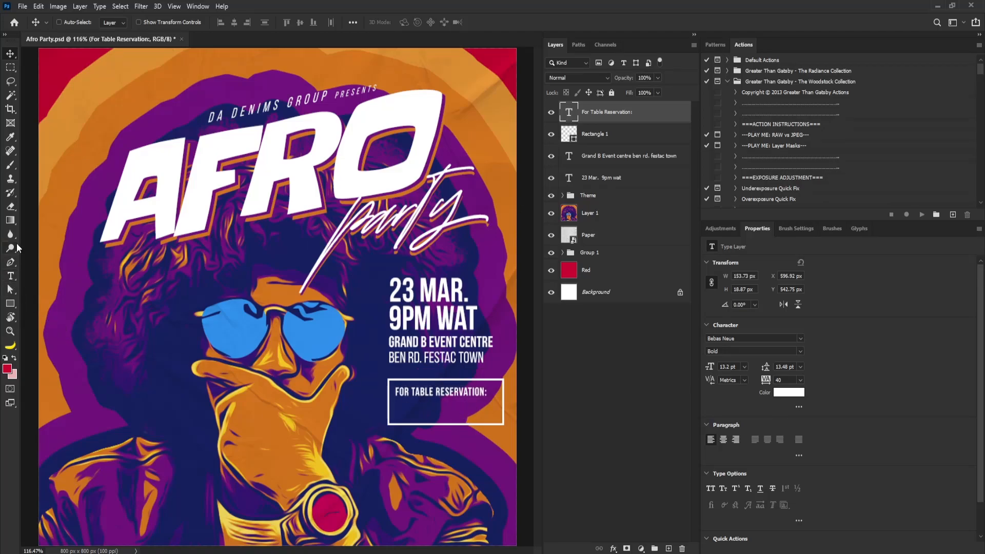
Draw a horizontal divider line across the box below the heading with the Pen tool
click(11, 262)
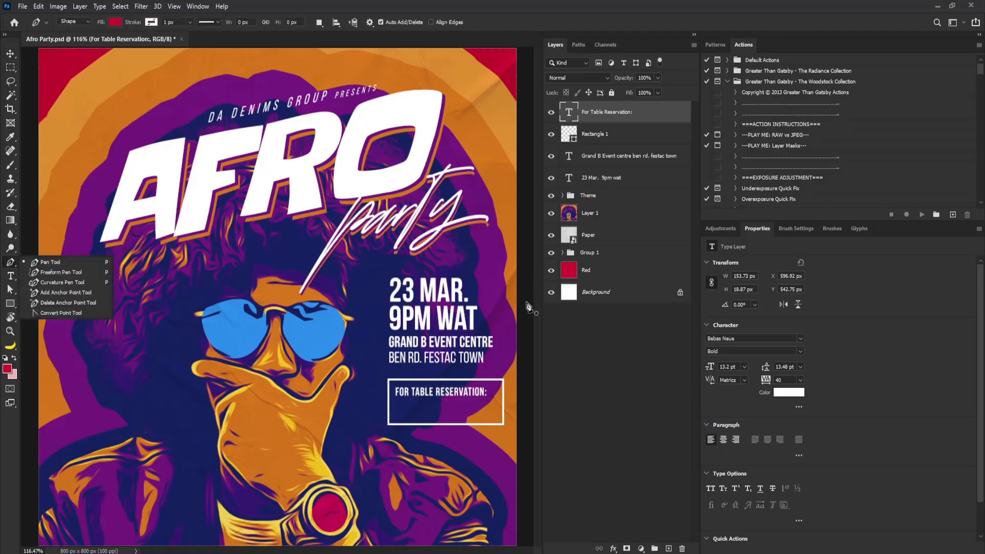
click(389, 405)
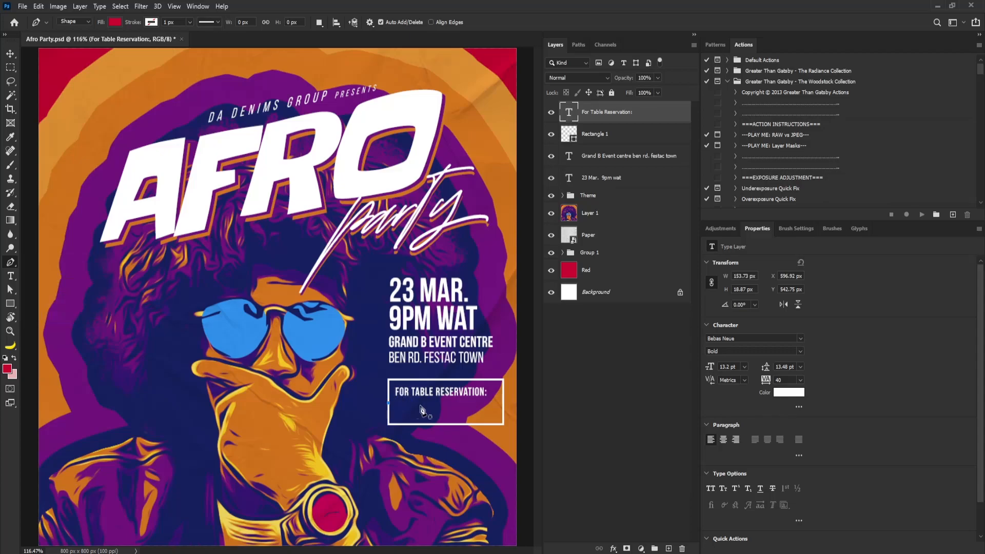
click(503, 404)
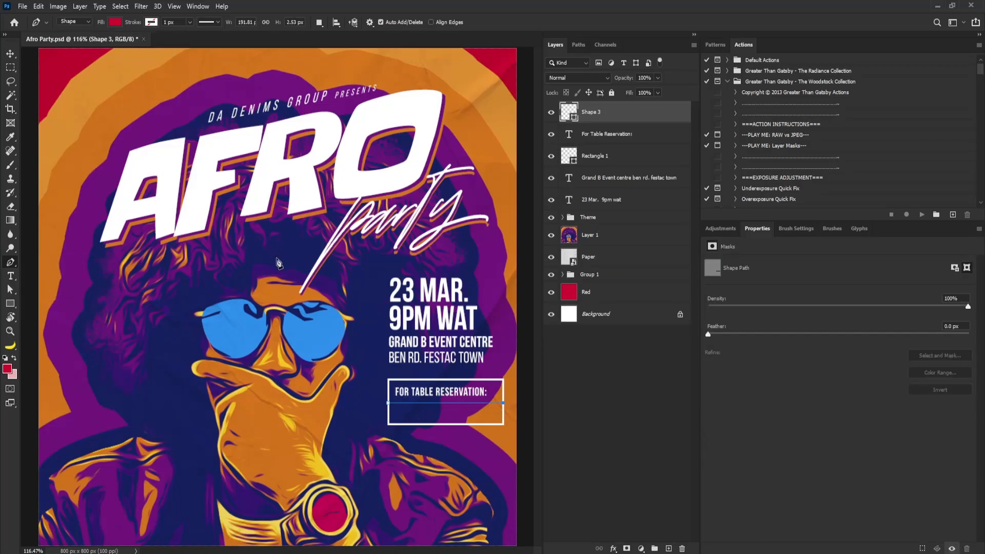
Set the divider line to no fill and a 3 px stroke
click(115, 22)
click(54, 42)
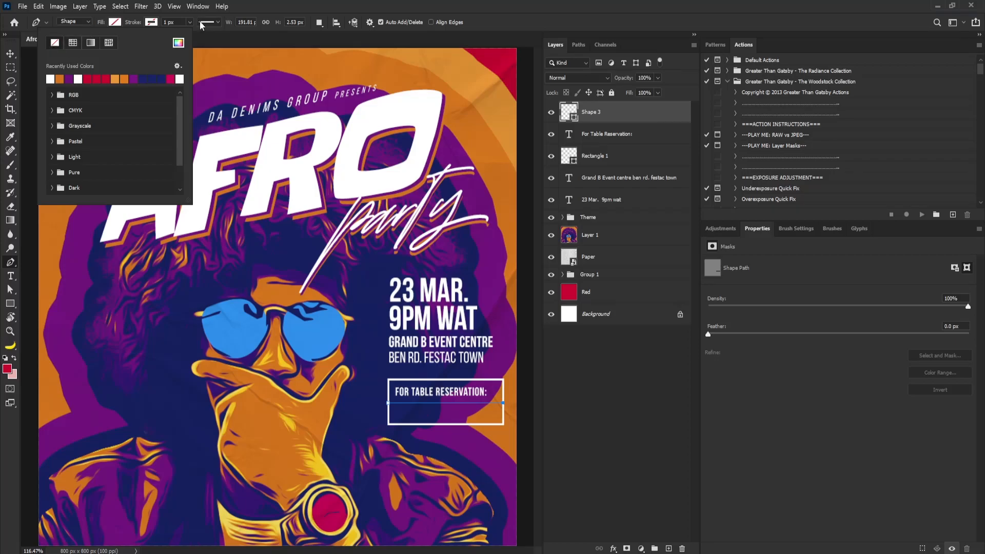
click(151, 22)
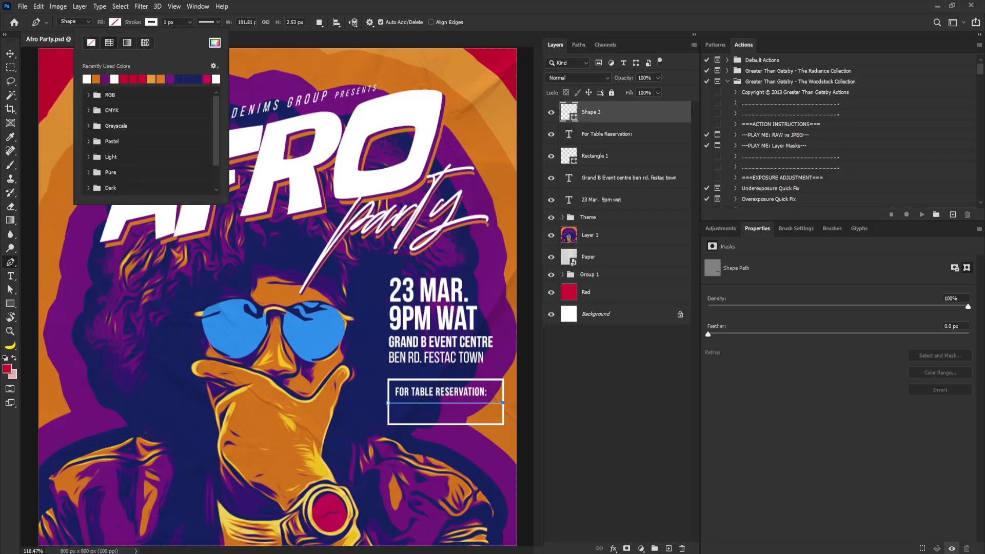
click(167, 22)
text(3)
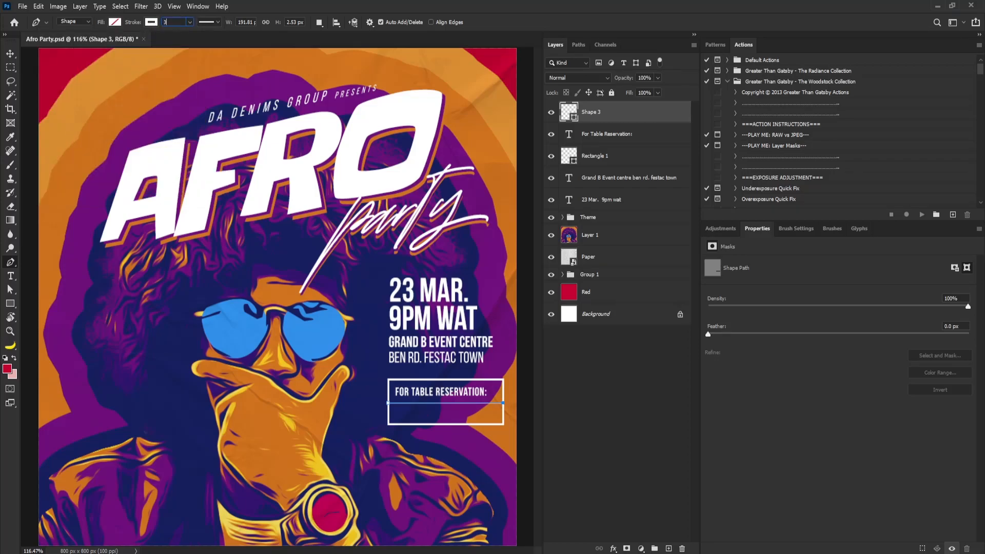
click(10, 54)
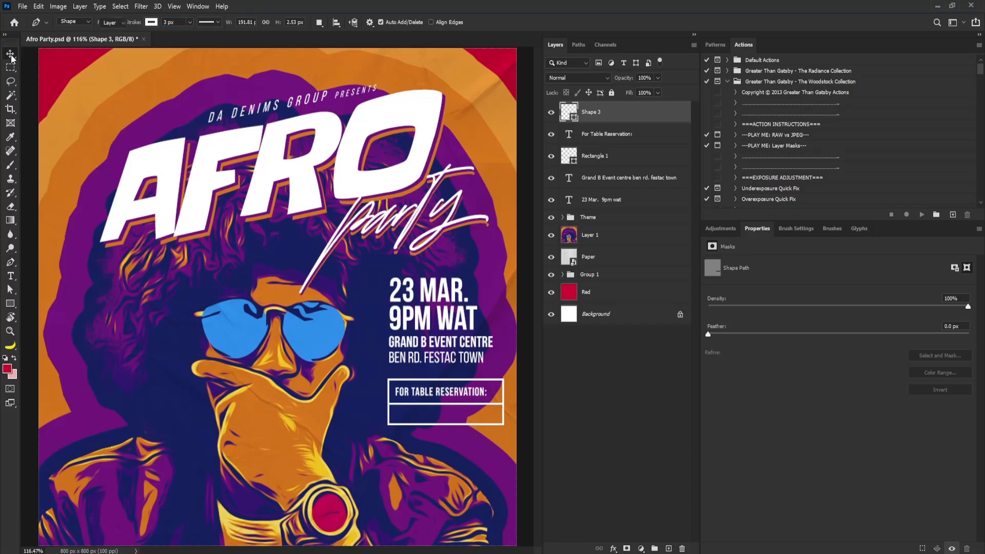
Extend the rectangle's bottom edge slightly downward with Free Transform
click(590, 157)
key(ctrl+t)
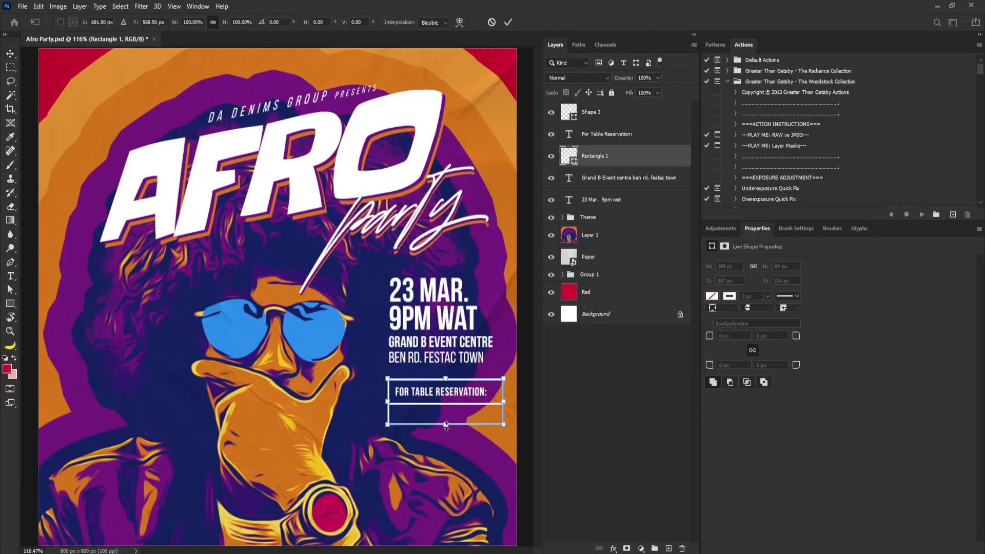
drag(446, 425, 446, 429)
key(Return)
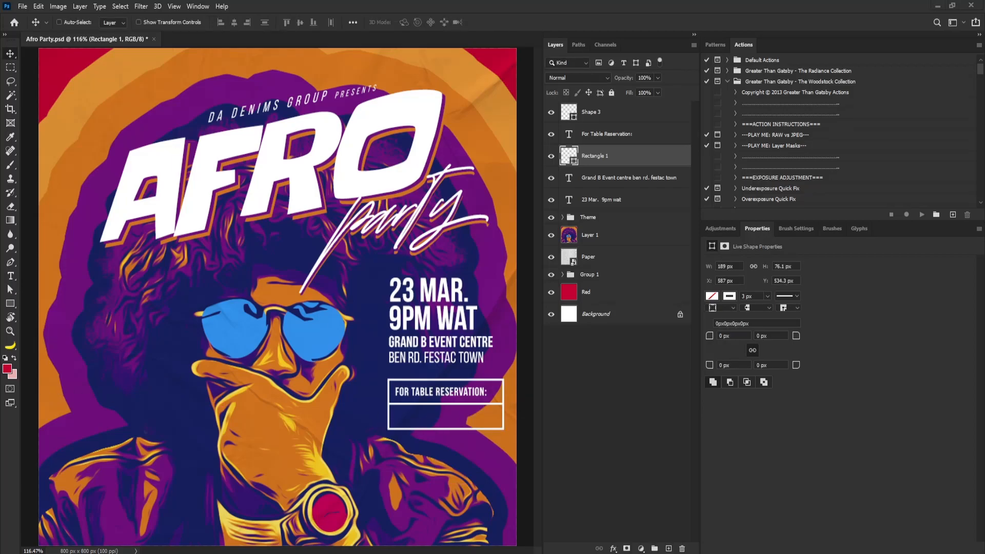
Paste the reservation phone number as a new text layer and move it into the box's lower section
click(10, 276)
click(297, 331)
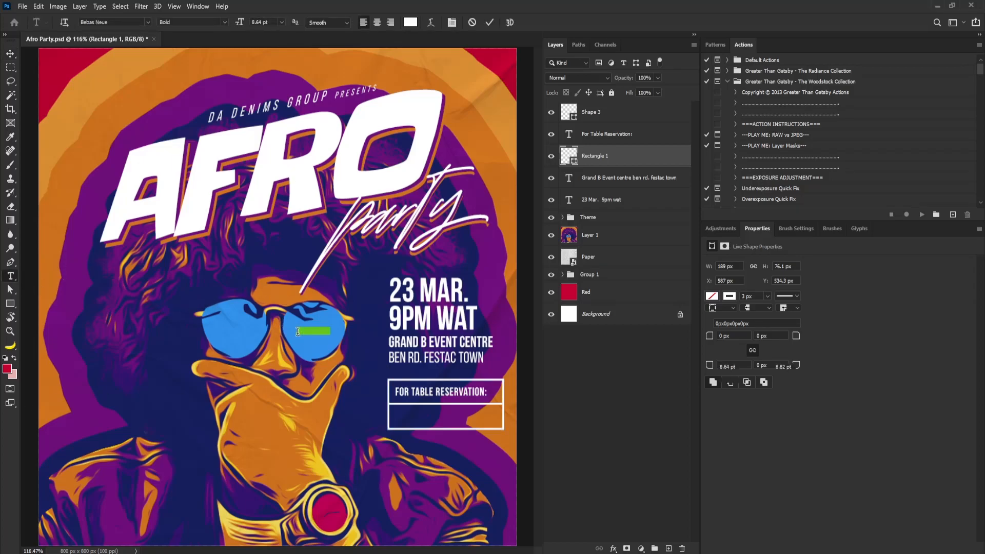
key(ctrl+v)
click(10, 54)
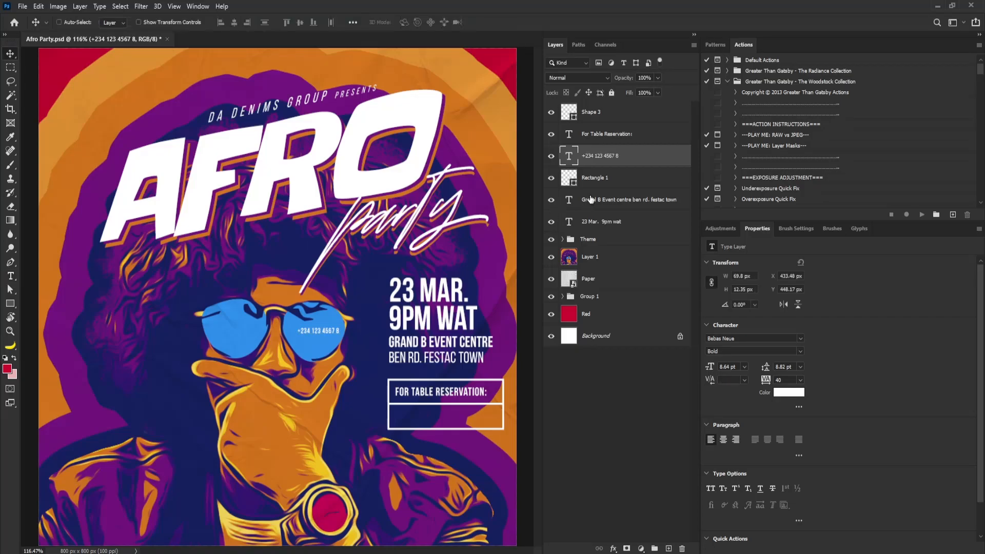
drag(326, 346, 426, 427)
Set the phone number to the Regular style and enlarge it with Free Transform to fill the lower section
click(800, 351)
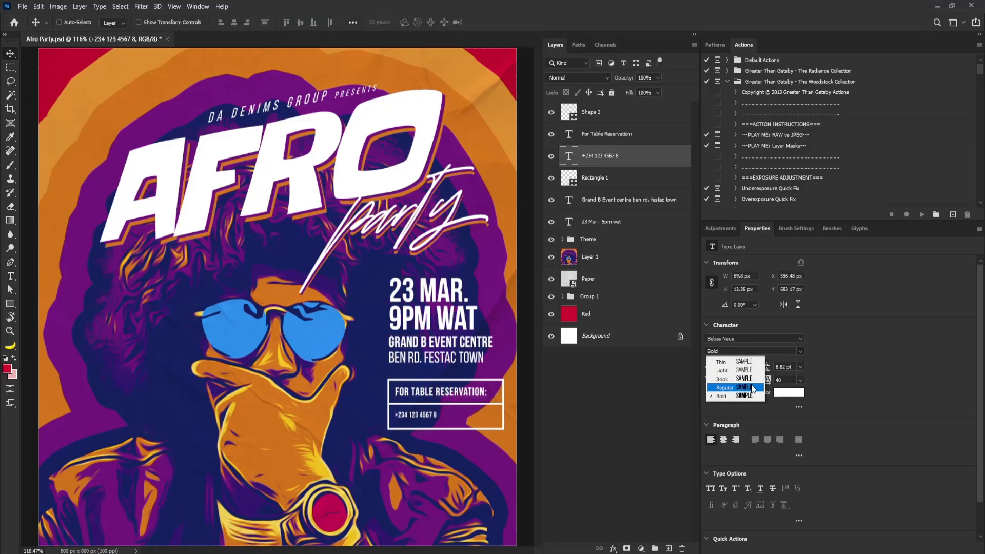
click(739, 387)
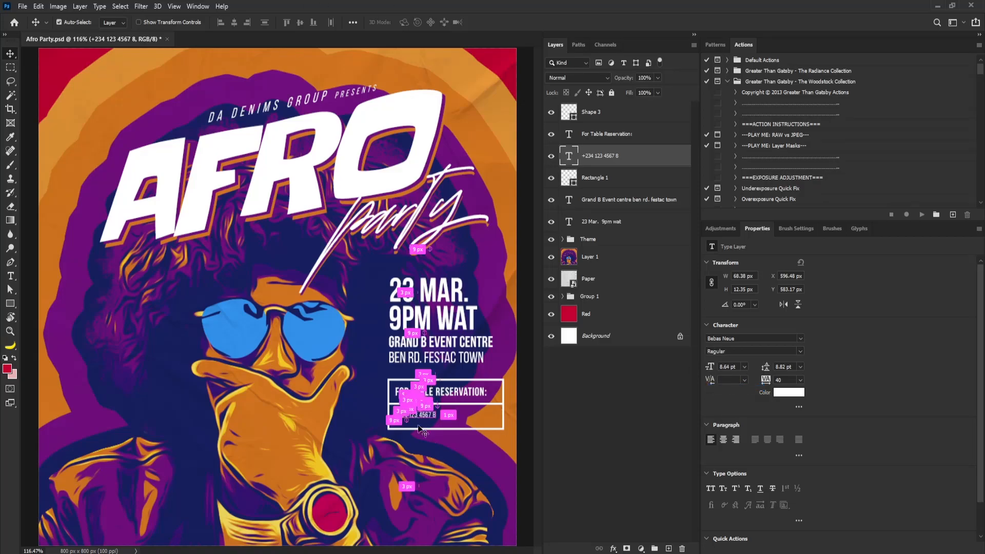
key(ctrl+t)
drag(435, 421, 495, 429)
key(Return)
key(Up)
key(Up)
key(Up)
key(Up)
key(Down)
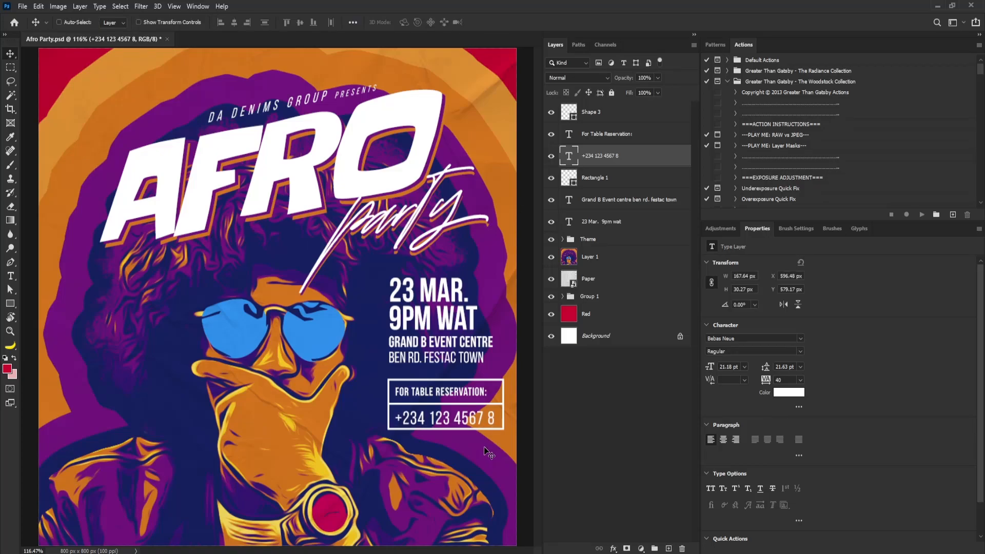
key(Up)
key(Up)
key(Up)
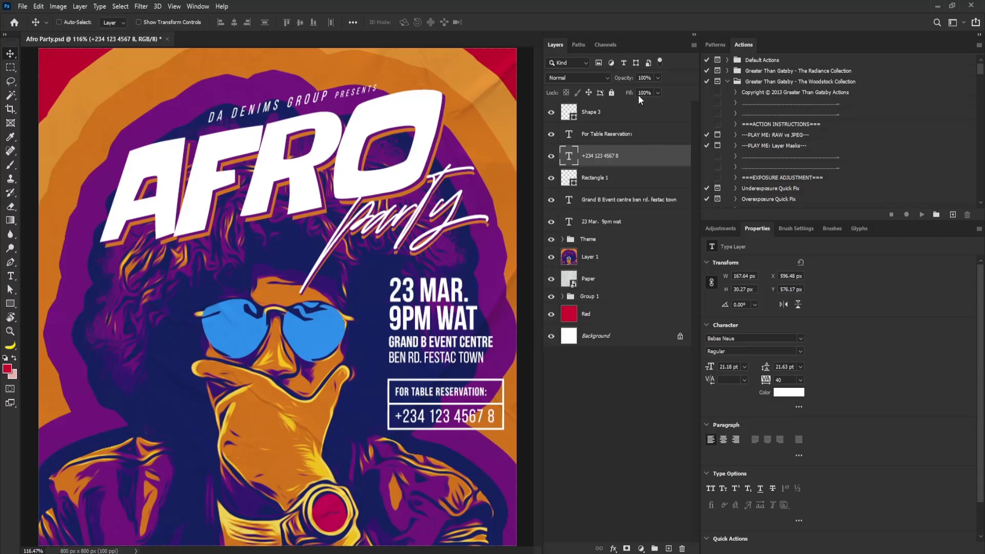
Group all the layers from the date text up to the divider line
click(616, 113)
shift+click(611, 224)
key(ctrl)
key(ctrl+g)
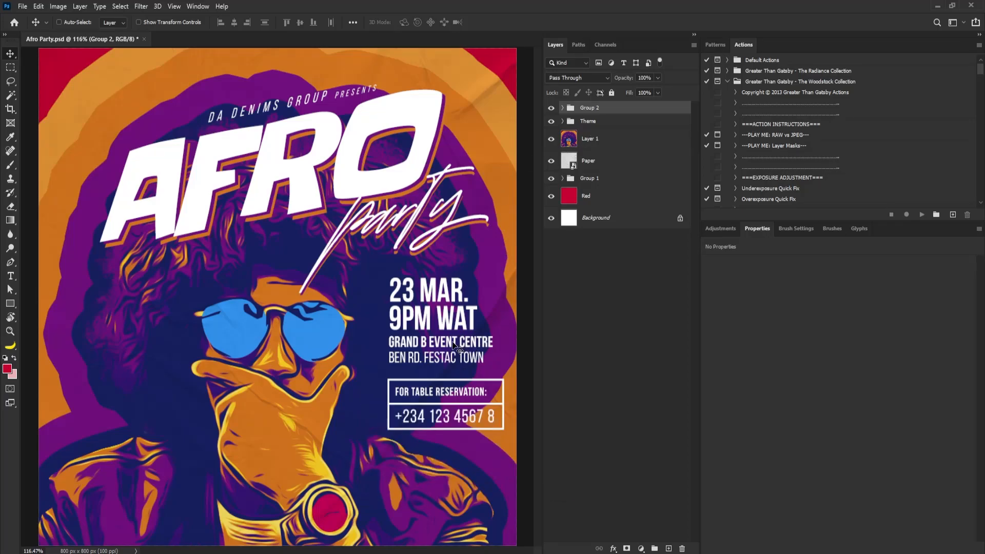
Move the details group slightly left and skew it, shifting its top rightward and its right side upward
drag(445, 344, 434, 346)
key(ctrl+t)
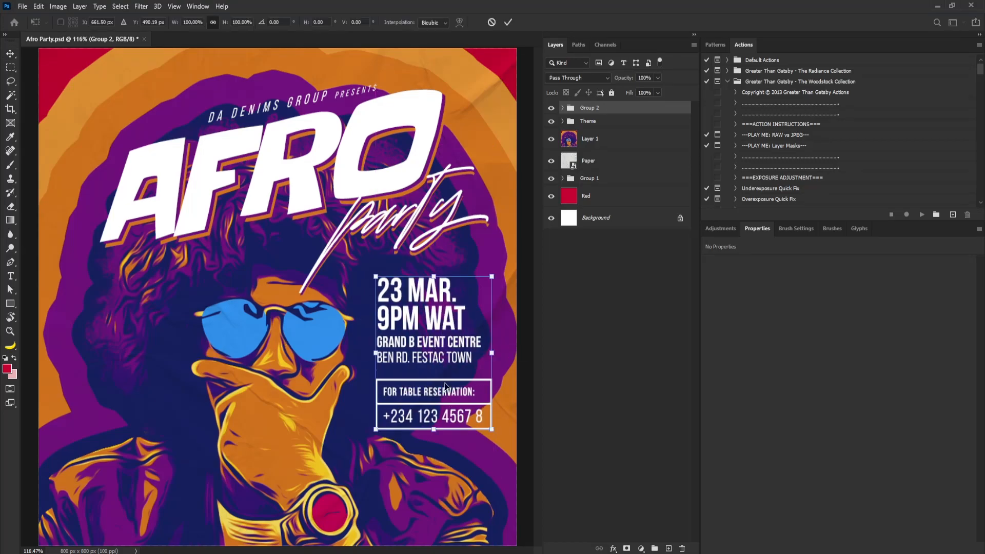
right_click(454, 382)
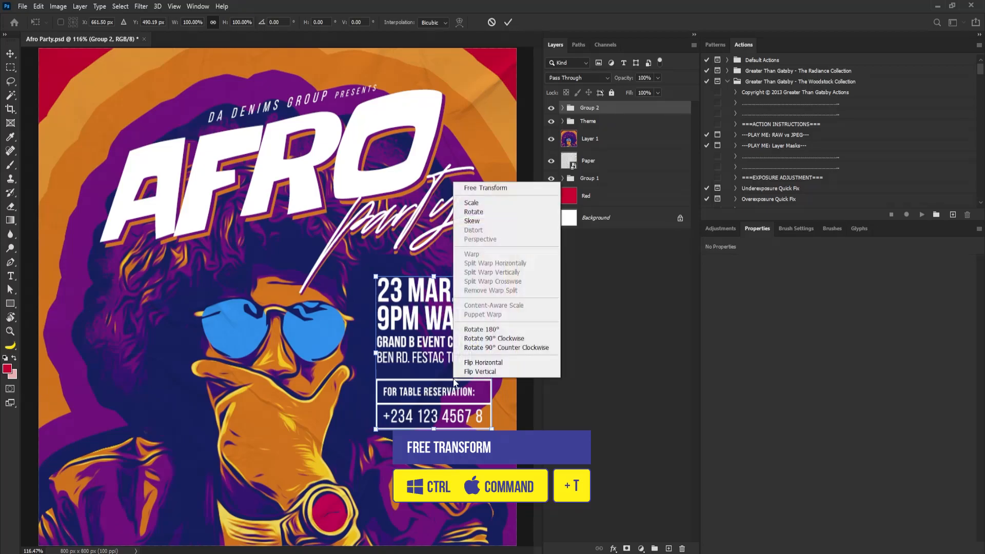
click(481, 221)
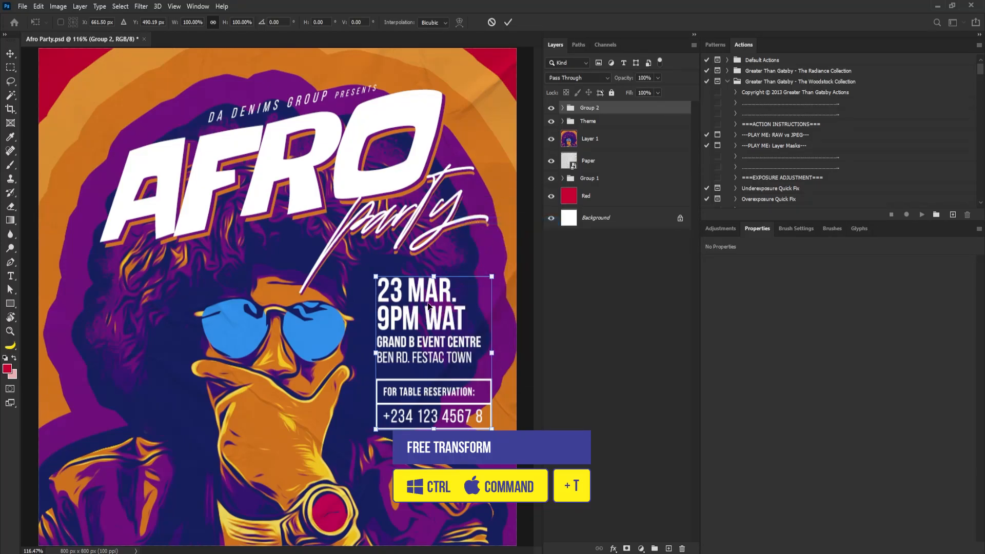
drag(433, 279, 448, 277)
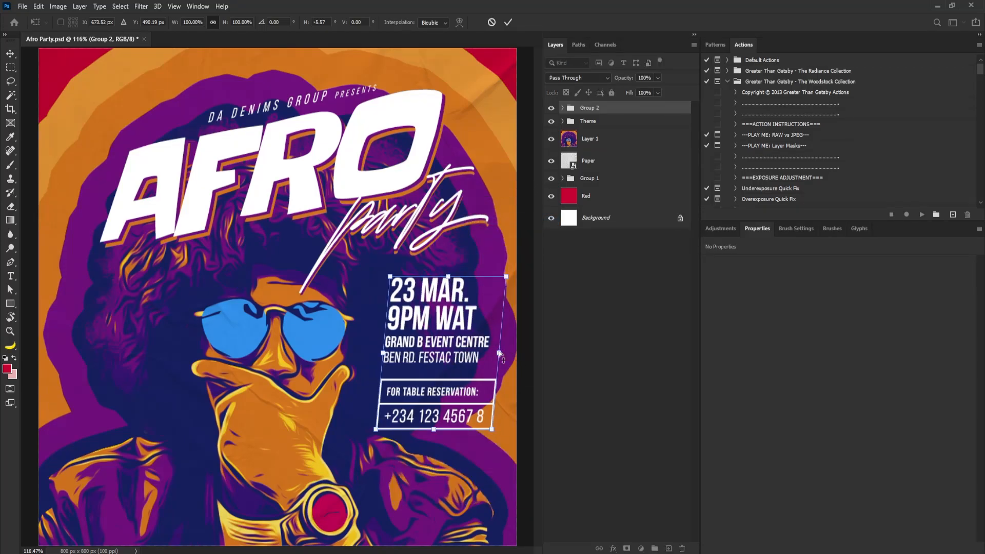
drag(494, 319, 493, 306)
key(Return)
Rotate the details group slightly counter-clockwise with Free Transform
key(ctrl+t)
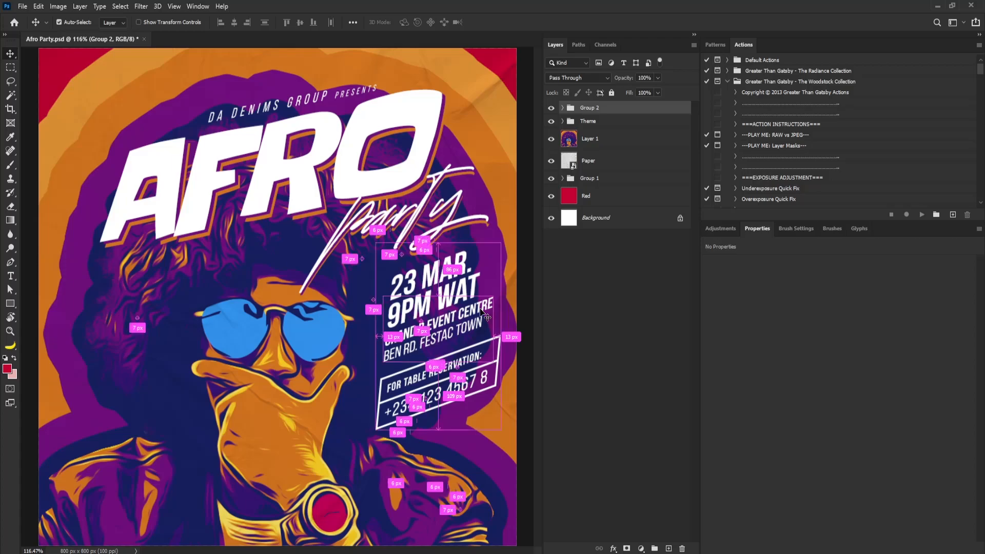
drag(501, 247, 497, 247)
drag(443, 311, 442, 309)
key(Return)
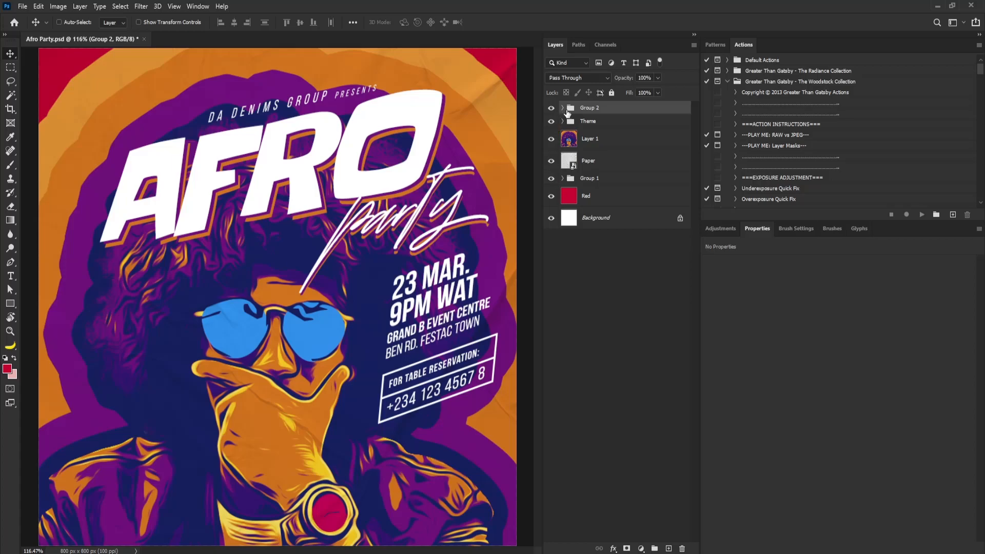
Set the stroke width of both the divider line and the rectangle to 2 px
click(563, 108)
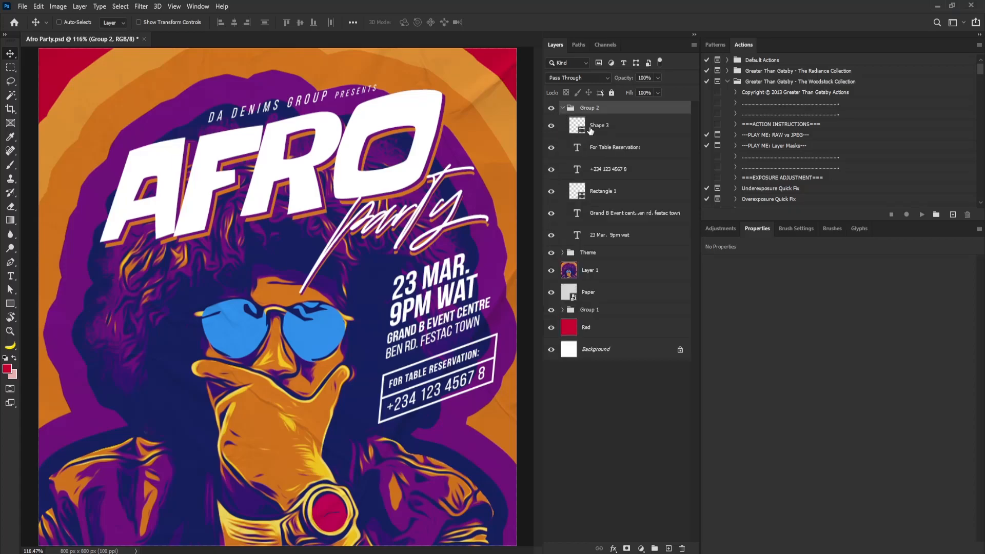
click(590, 128)
ctrl+click(601, 189)
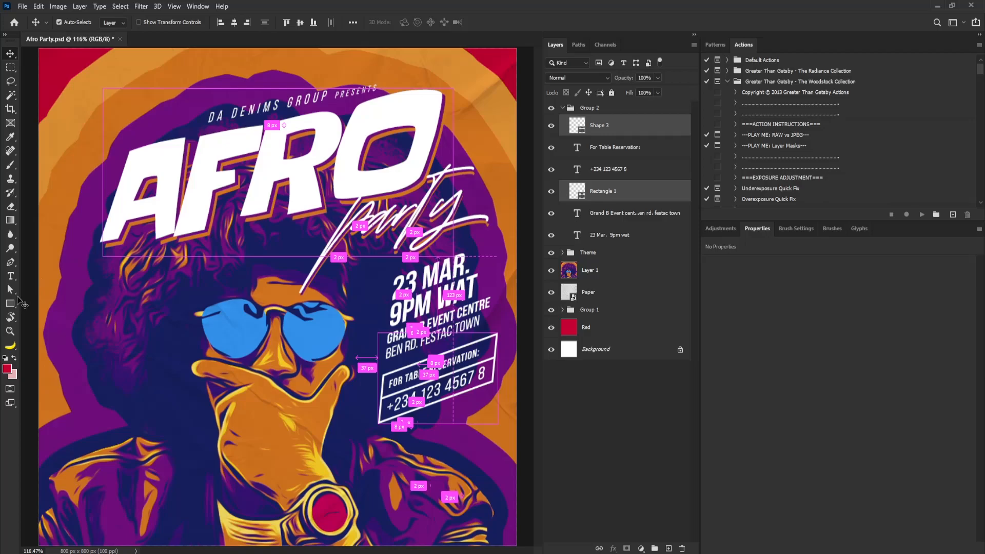
click(9, 303)
click(168, 22)
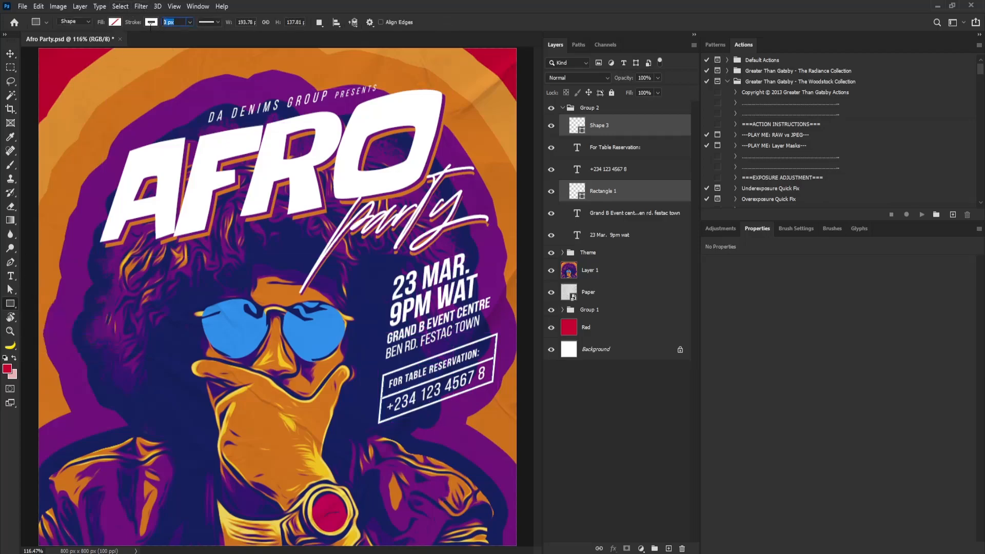
text(2)
key(Return)
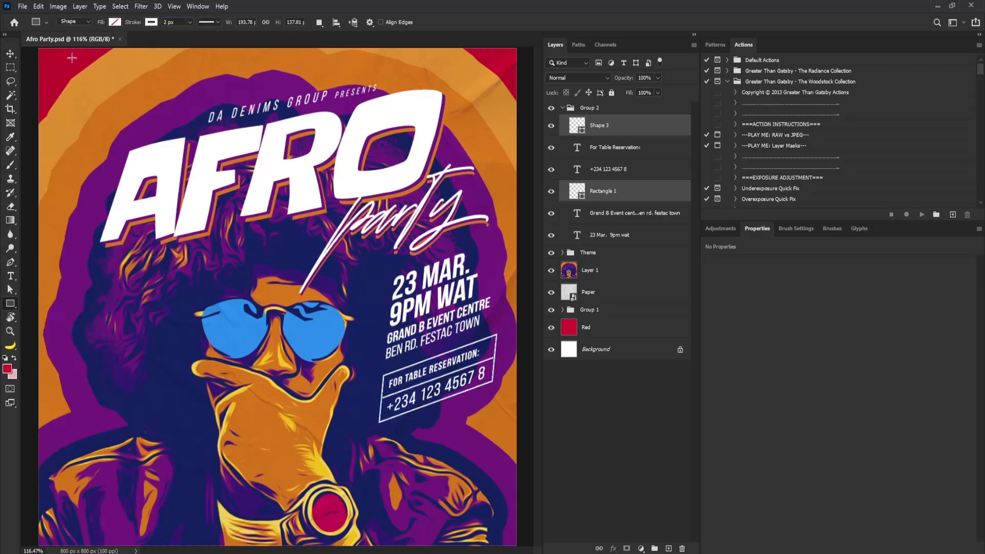
Collapse the details group and move it slightly left
key(v)
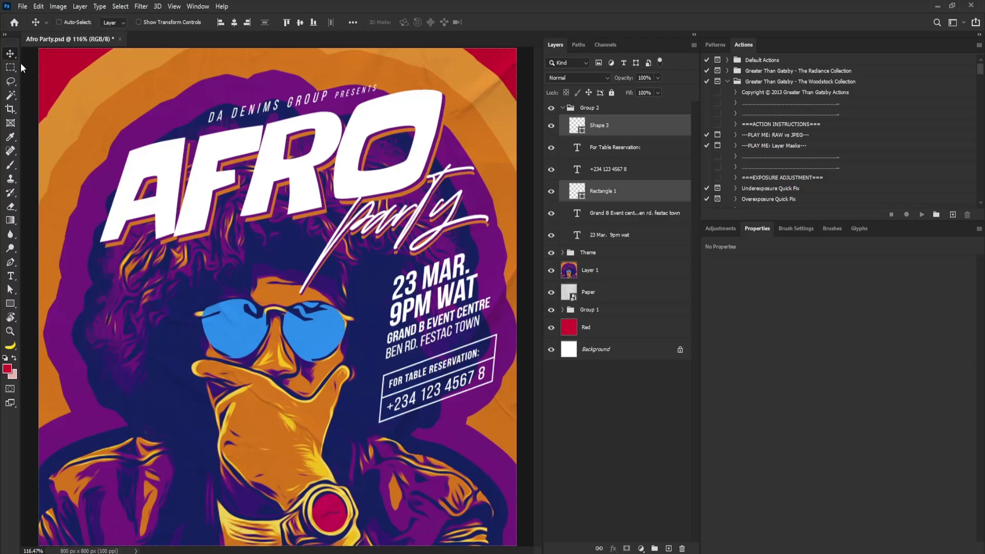
click(562, 108)
drag(453, 319, 447, 319)
key(ctrl+minus)
key(ctrl+minus)
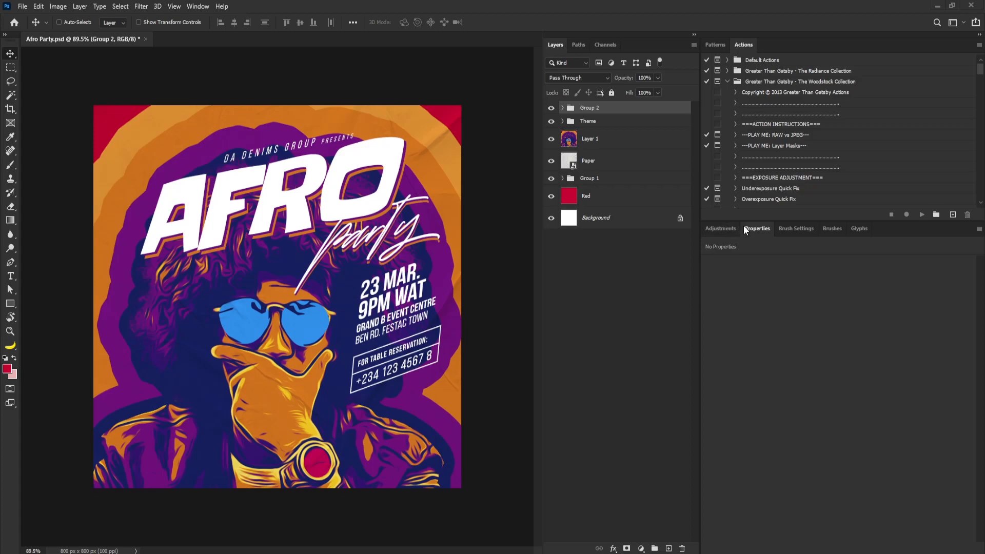
Add a Hue/Saturation adjustment layer on top and raise its saturation to +18
click(726, 227)
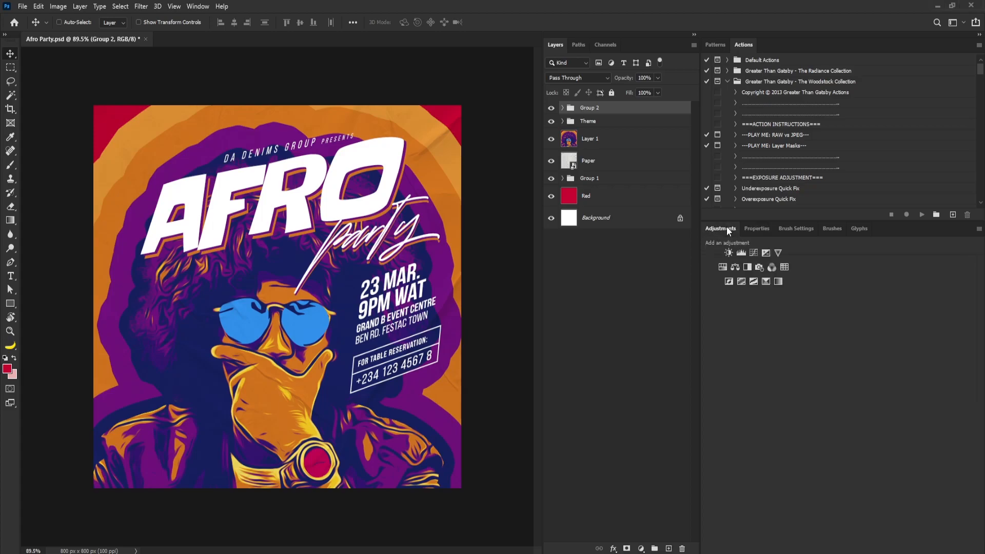
click(723, 267)
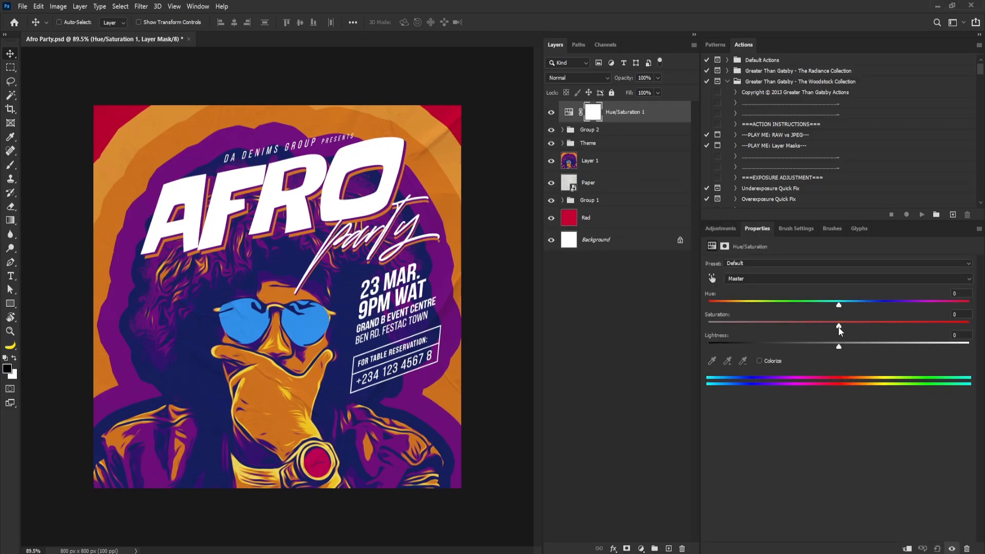
drag(838, 327, 861, 325)
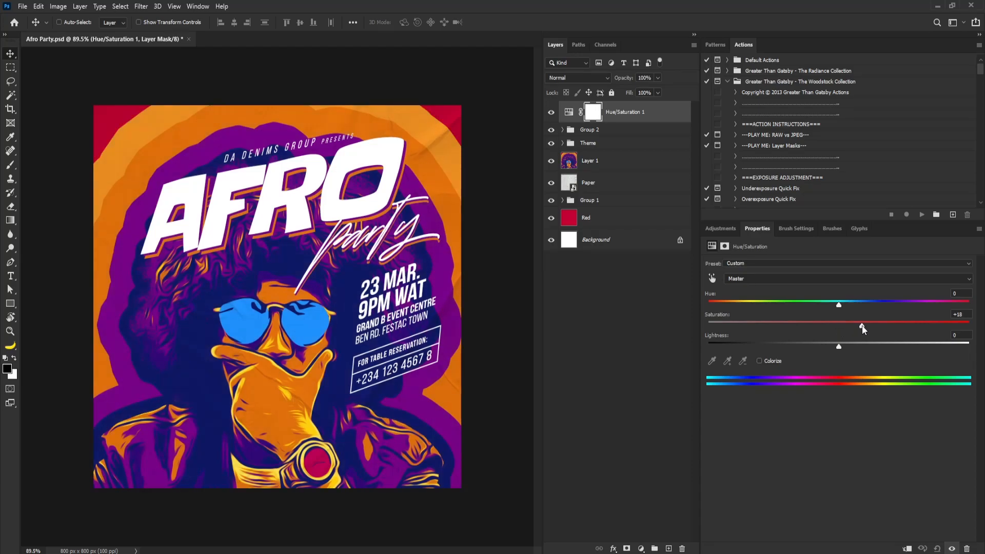